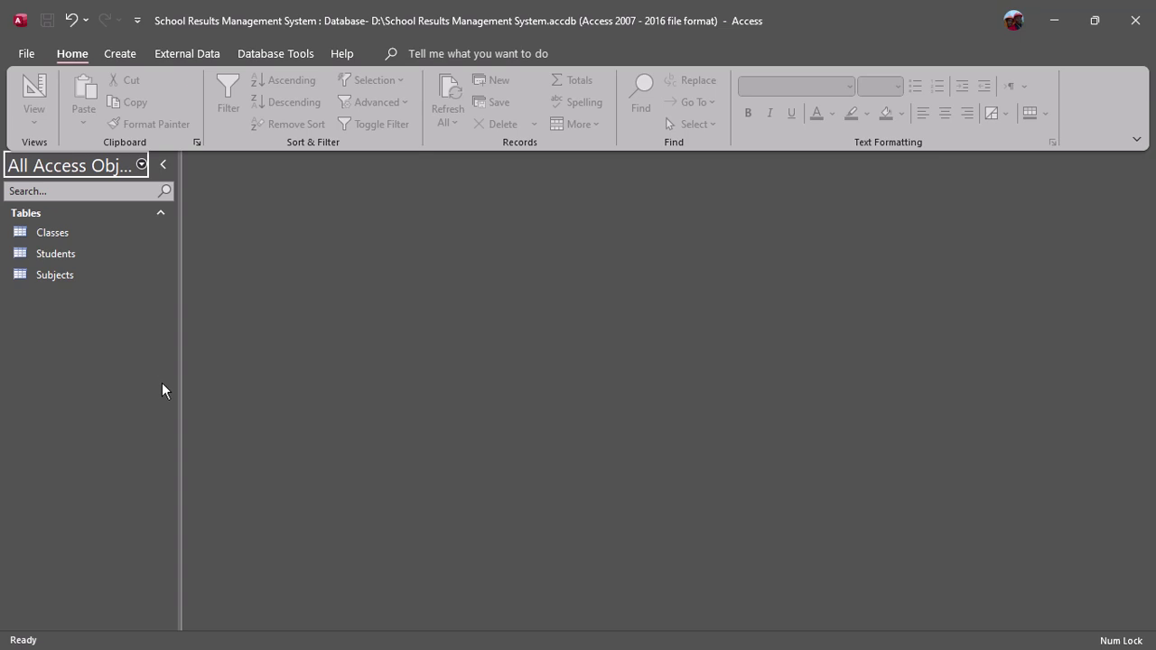
Step: Open the Classes table and examine the class entries in its first record
{"action": "left_click", "coordinate": [63, 237]}
{"action": "double_click", "coordinate": [63, 237]}
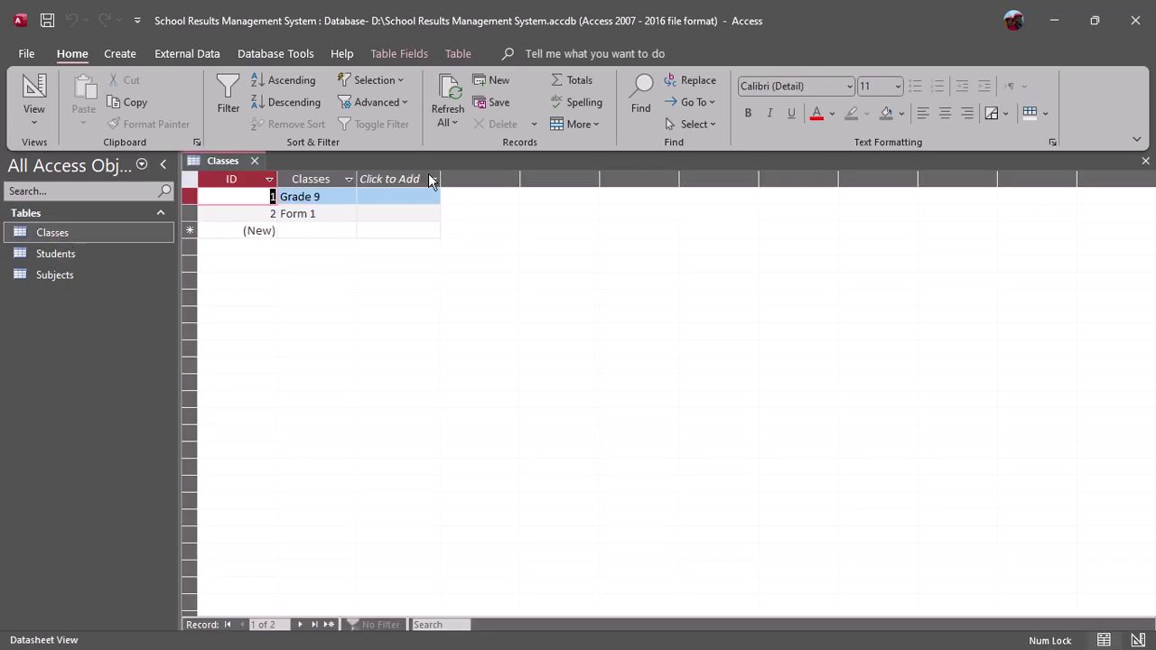
{"action": "left_click", "coordinate": [341, 197]}
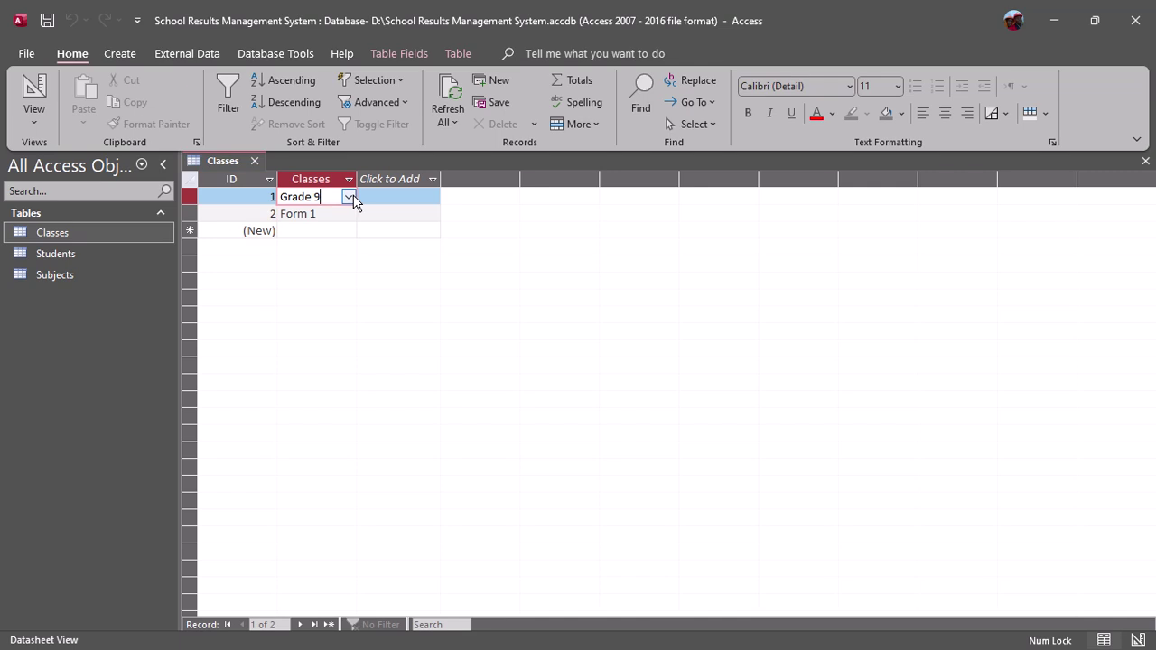
{"action": "left_click", "coordinate": [349, 198]}
{"action": "left_click", "coordinate": [350, 199]}
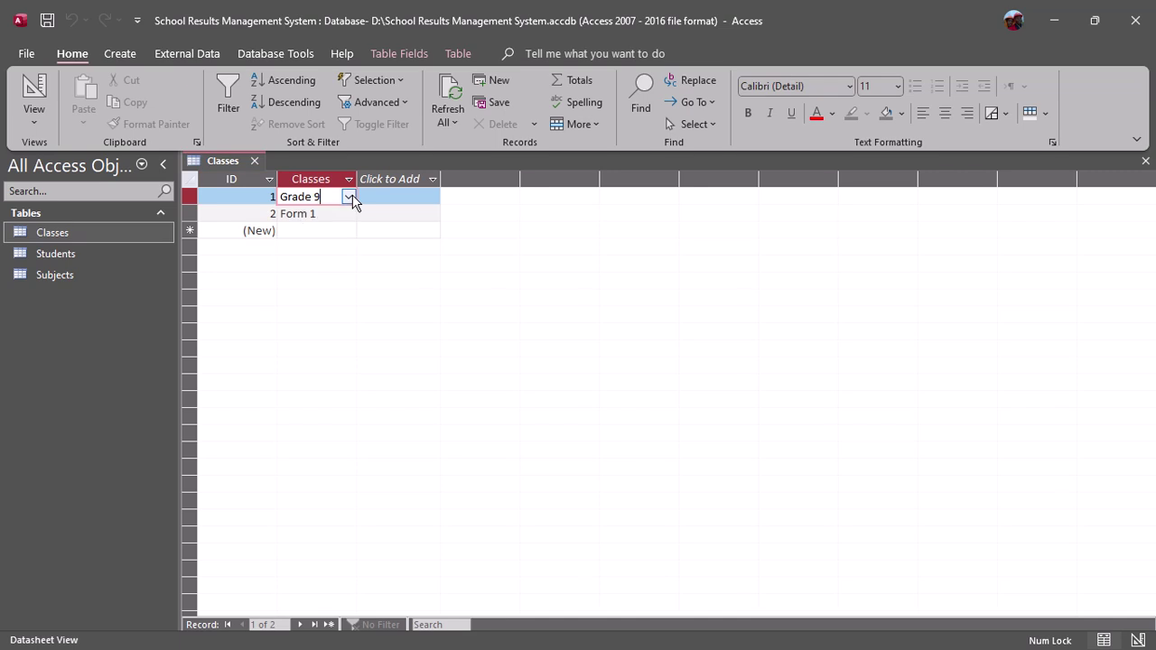
Step: Open the Students table and review its fields, including the choices offered for Sex
{"action": "double_click", "coordinate": [112, 252]}
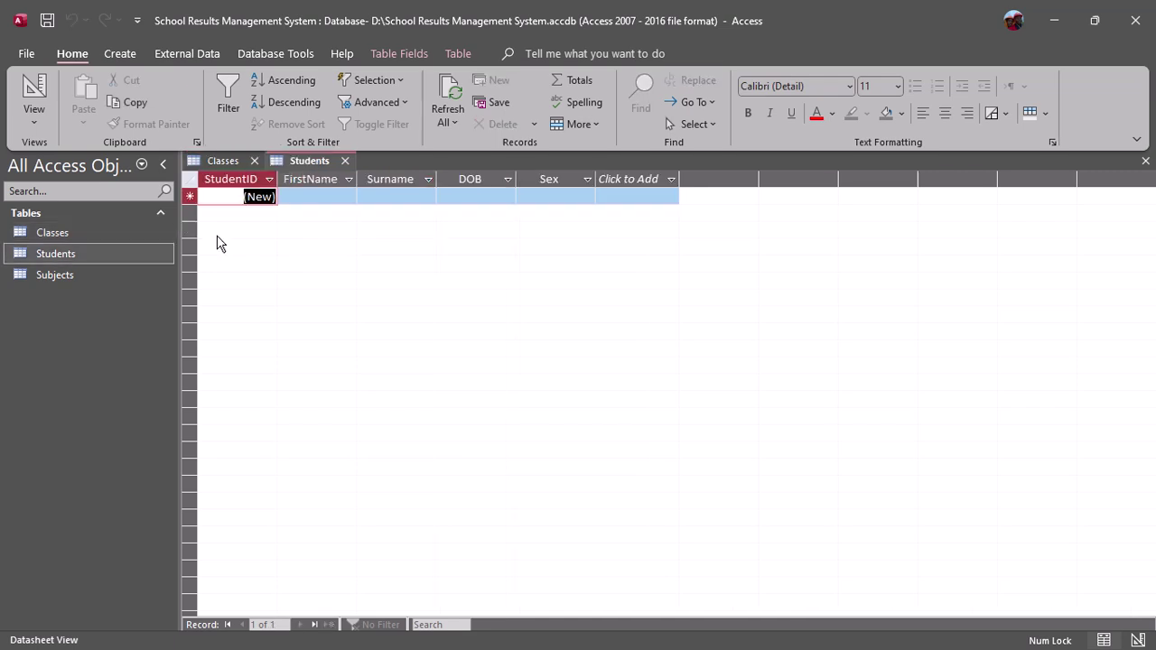
{"action": "left_click", "coordinate": [310, 198]}
{"action": "left_click", "coordinate": [412, 198]}
{"action": "left_click", "coordinate": [465, 197]}
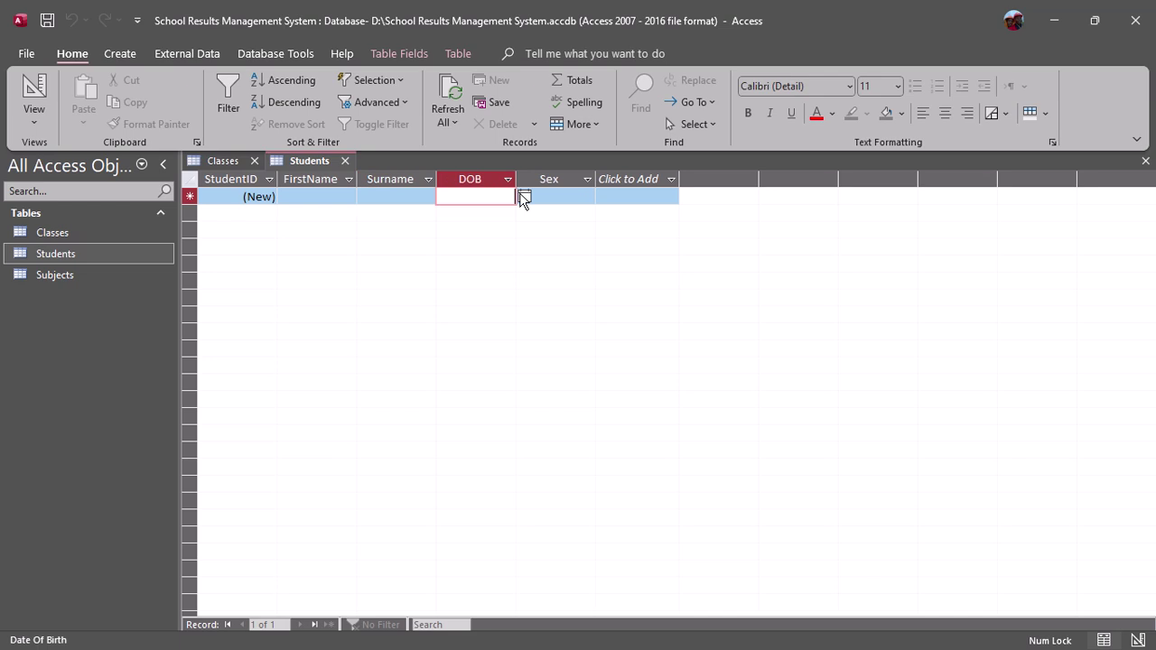
{"action": "left_click", "coordinate": [573, 198]}
{"action": "left_click", "coordinate": [588, 196]}
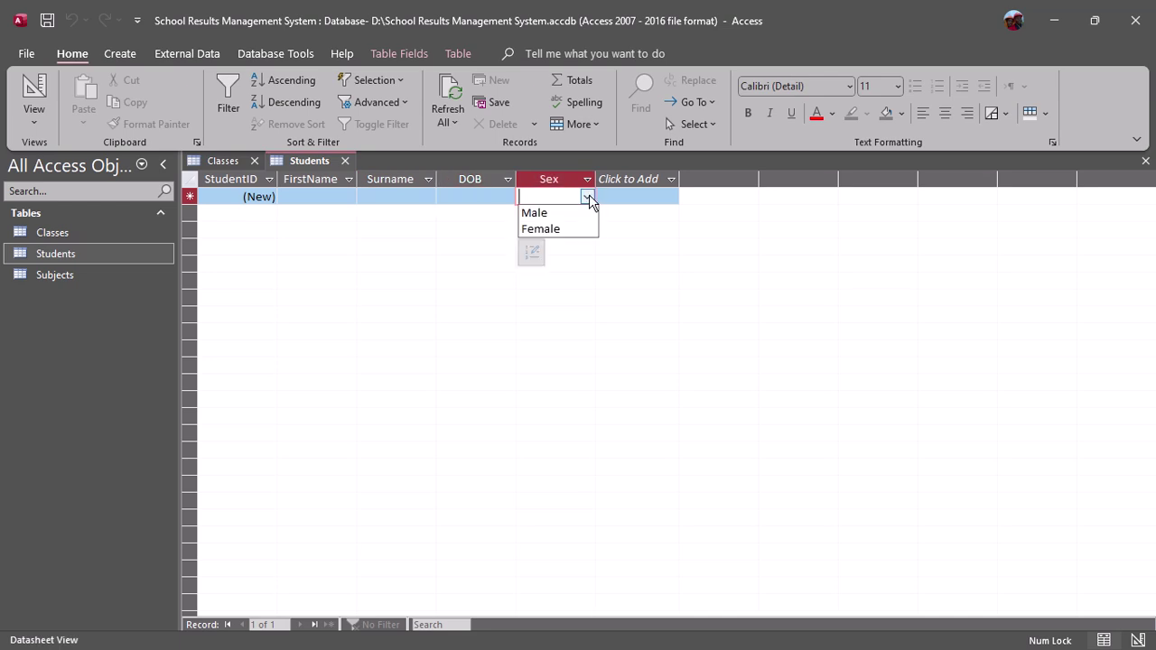
Step: Open the Subjects table to review its fields, and close all three open tables
{"action": "double_click", "coordinate": [74, 276]}
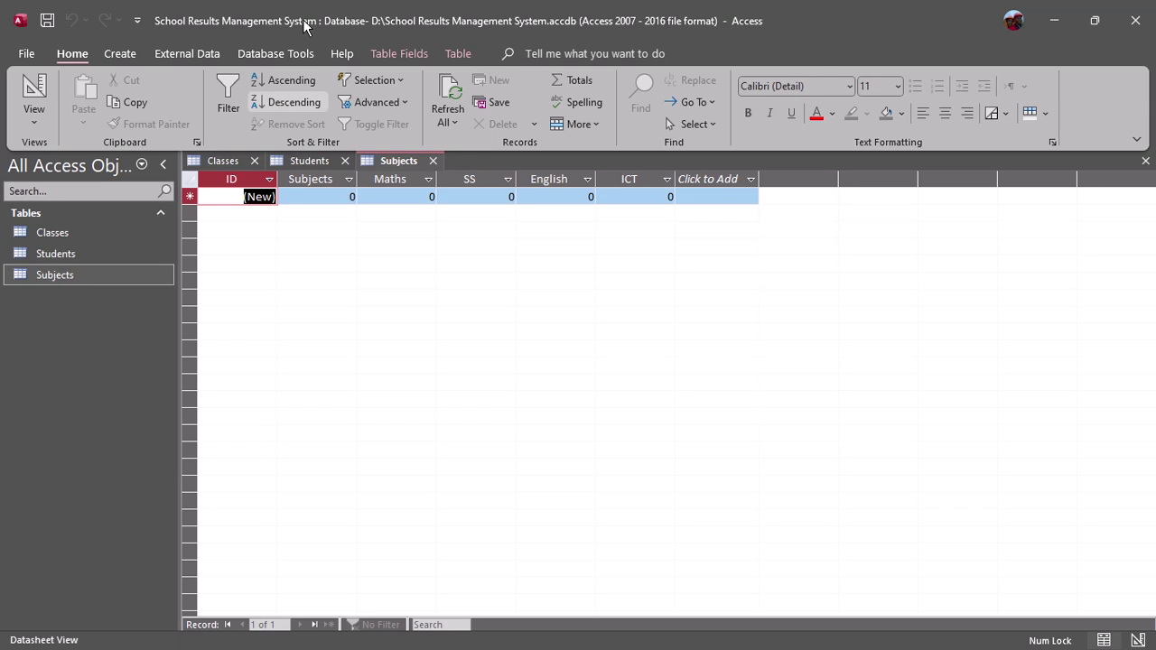
{"action": "mouse_move", "coordinate": [416, 5]}
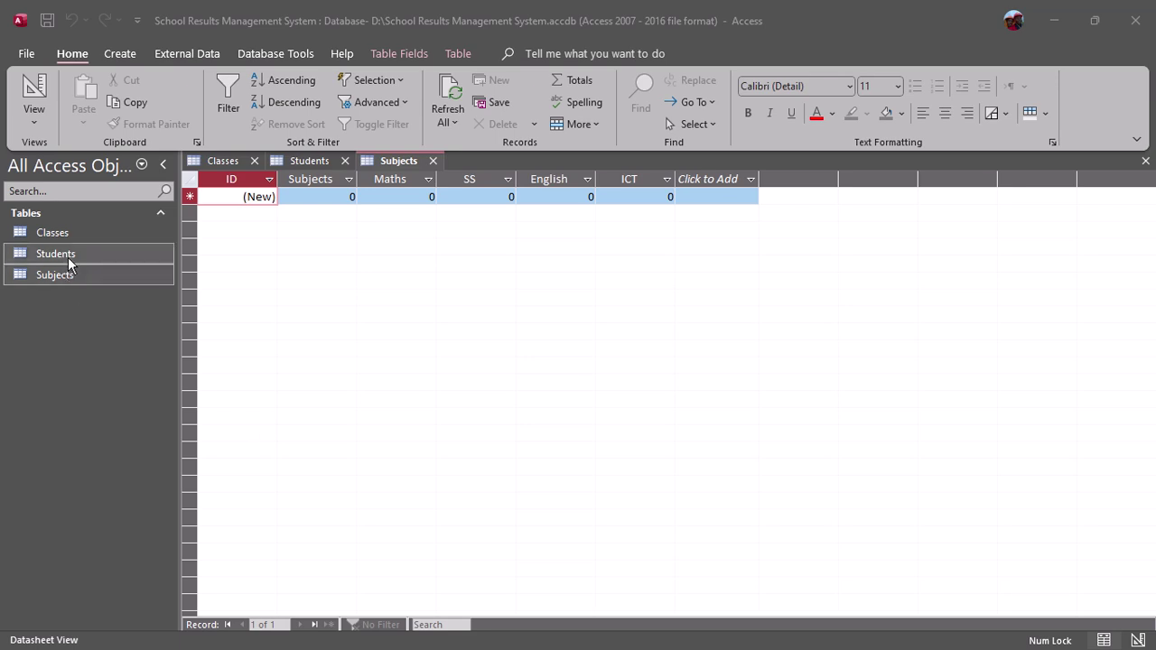
{"action": "left_click", "coordinate": [433, 161]}
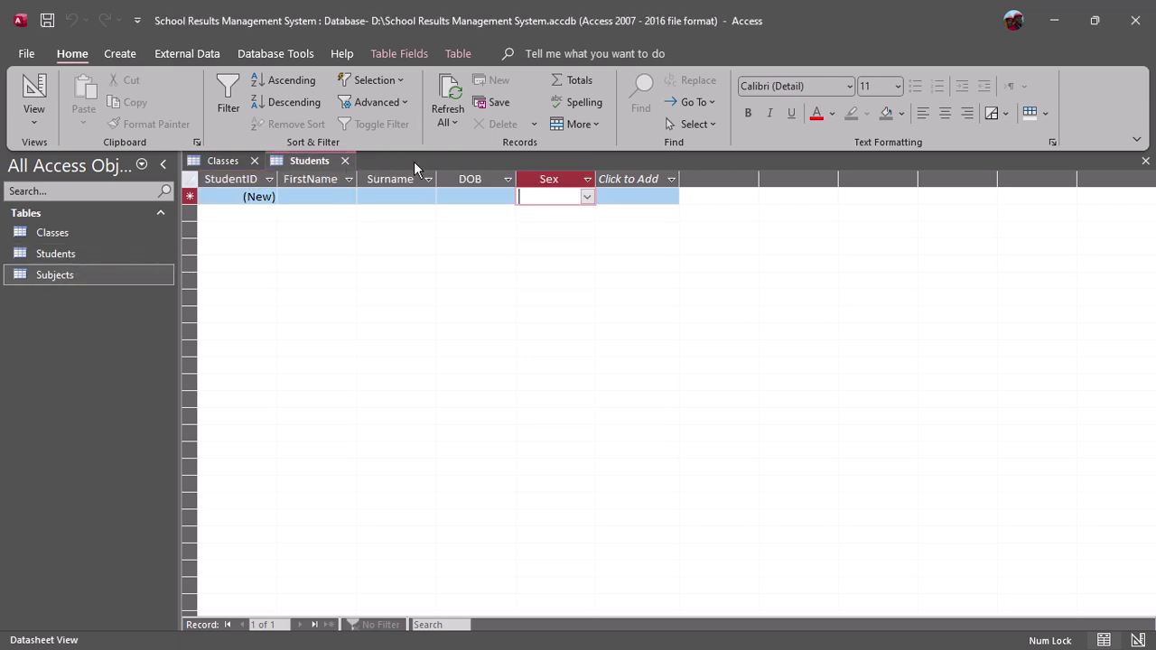
{"action": "left_click", "coordinate": [344, 160]}
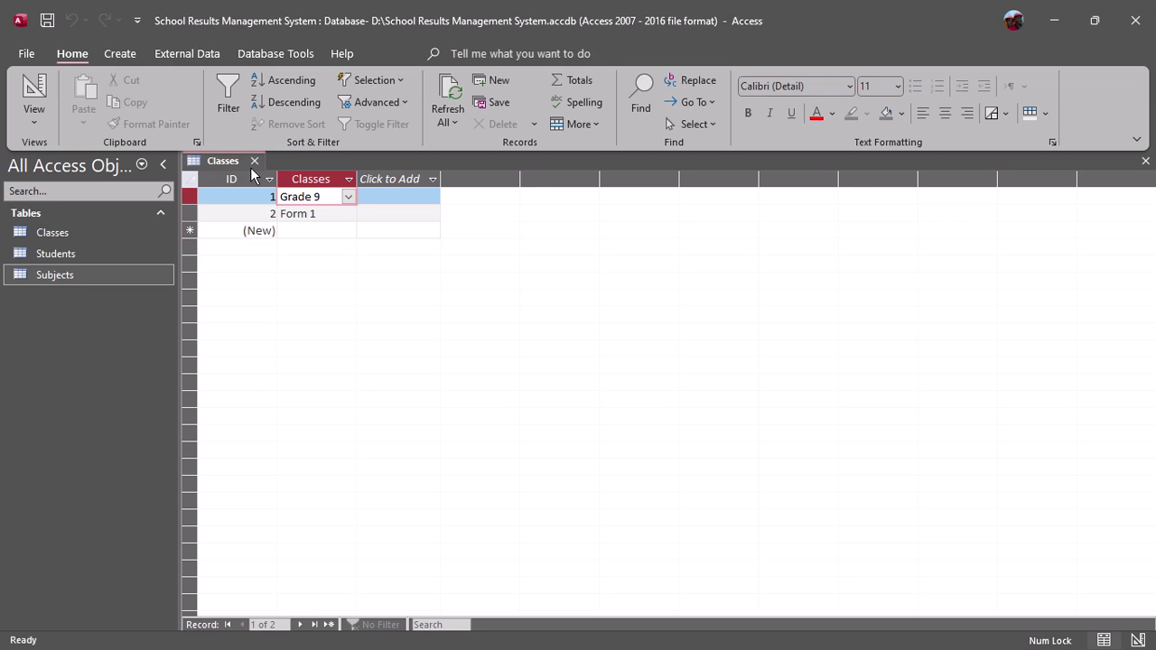
{"action": "left_click", "coordinate": [254, 160]}
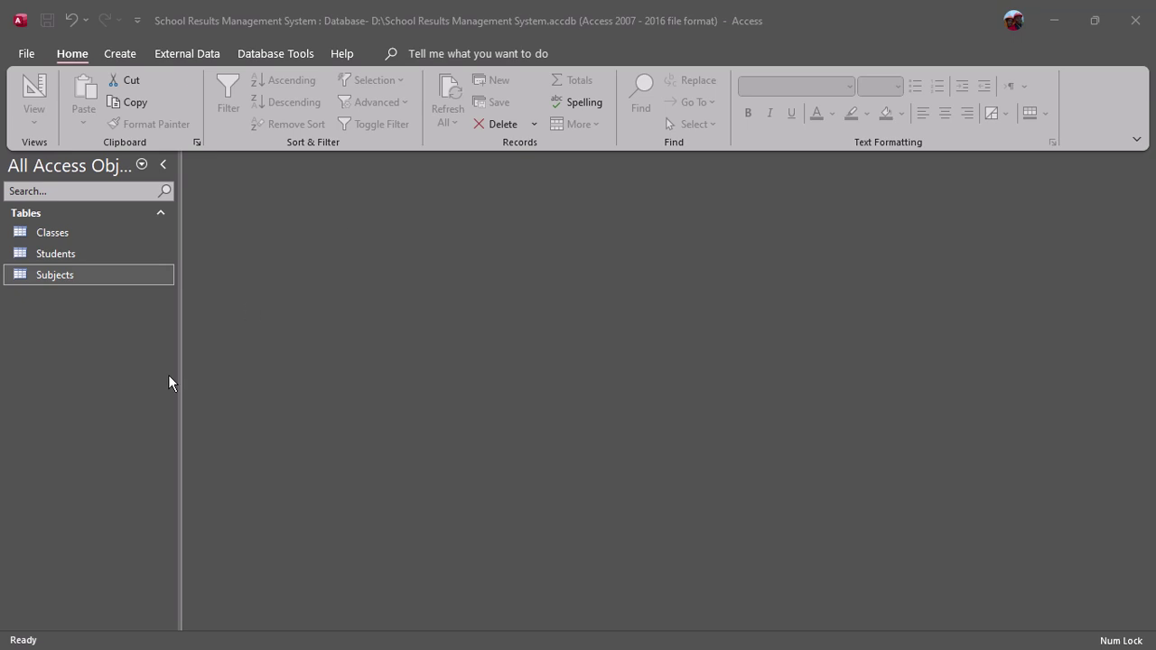
{"action": "left_click", "coordinate": [76, 254]}
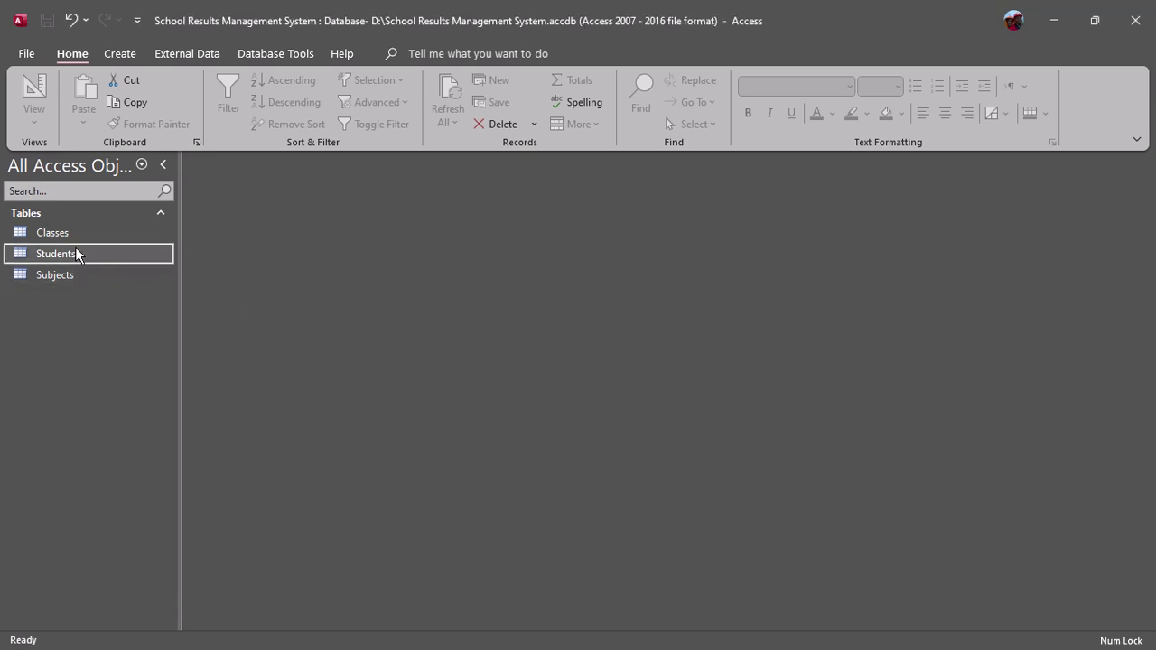
{"action": "left_click", "coordinate": [68, 278]}
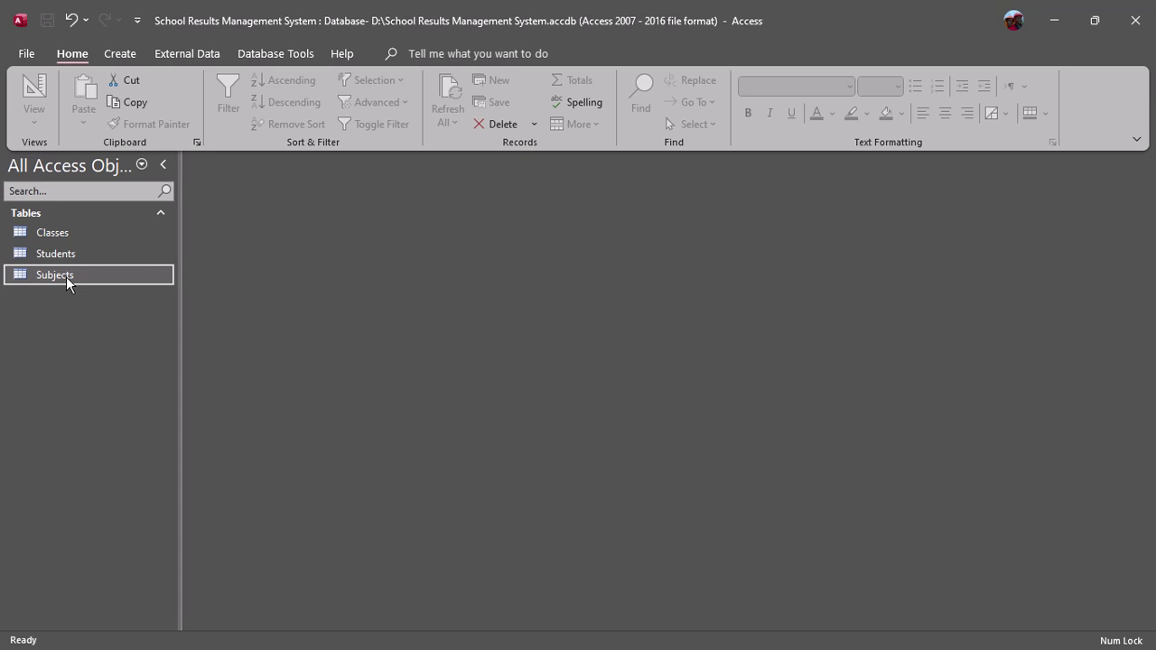
{"action": "left_click", "coordinate": [67, 257]}
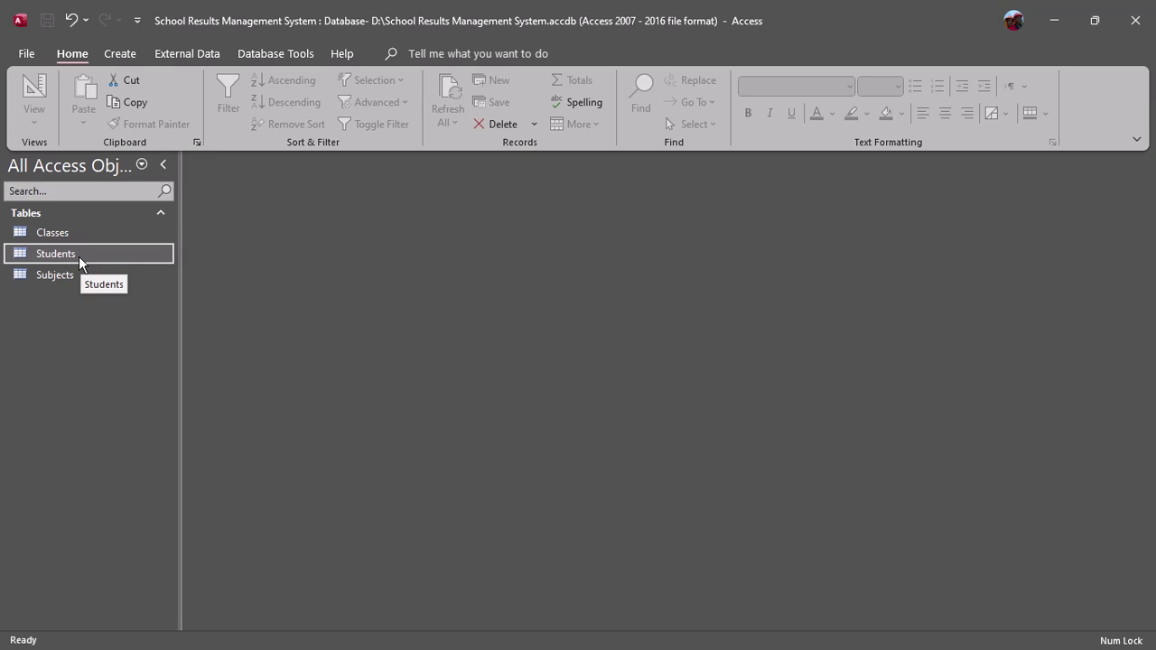
{"action": "right_click", "coordinate": [80, 261]}
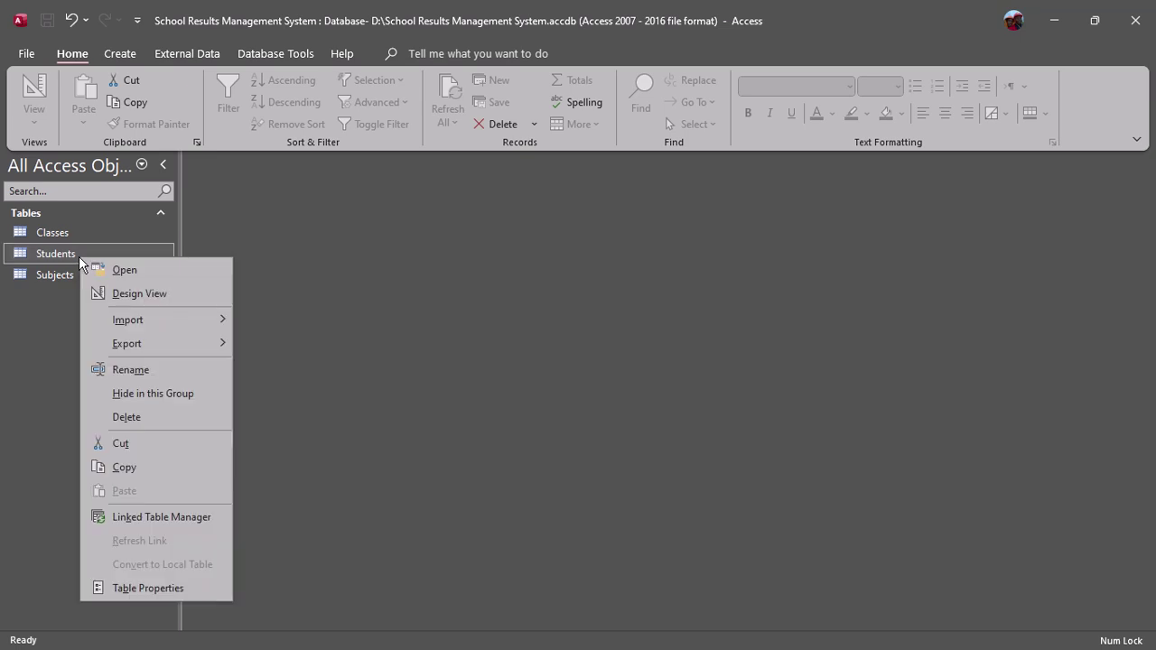
{"action": "left_click", "coordinate": [16, 472]}
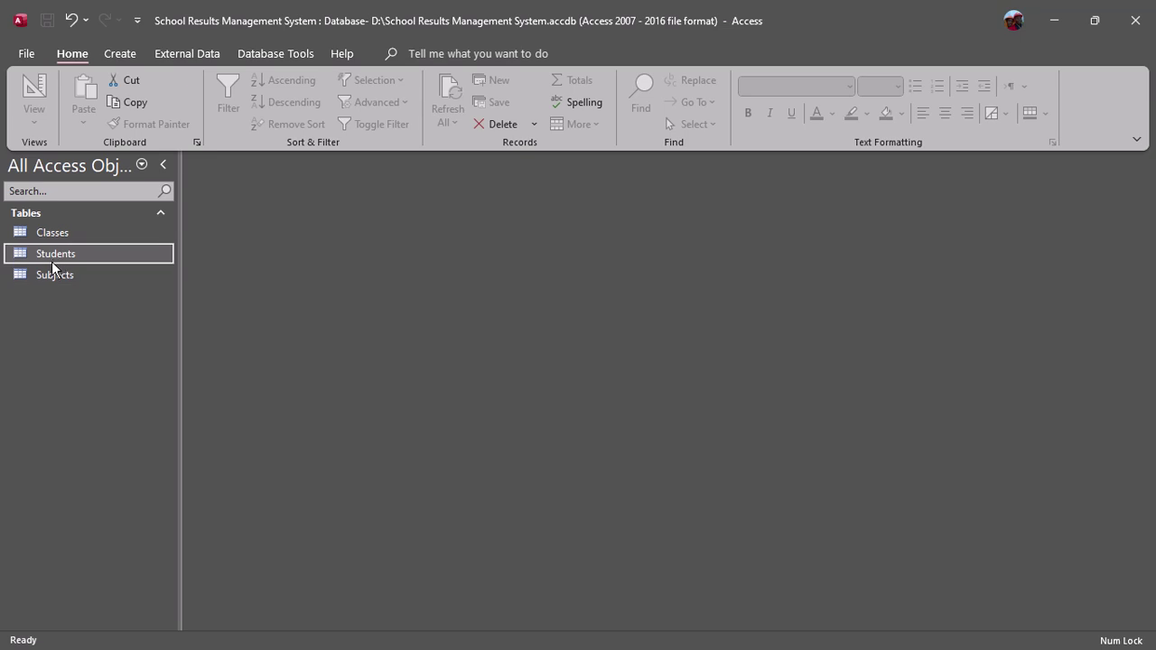
Step: Start a Simple Query Wizard query on the Students table and include StudentID, FirstName, Surname, DOB and Sex
{"action": "left_click", "coordinate": [126, 55]}
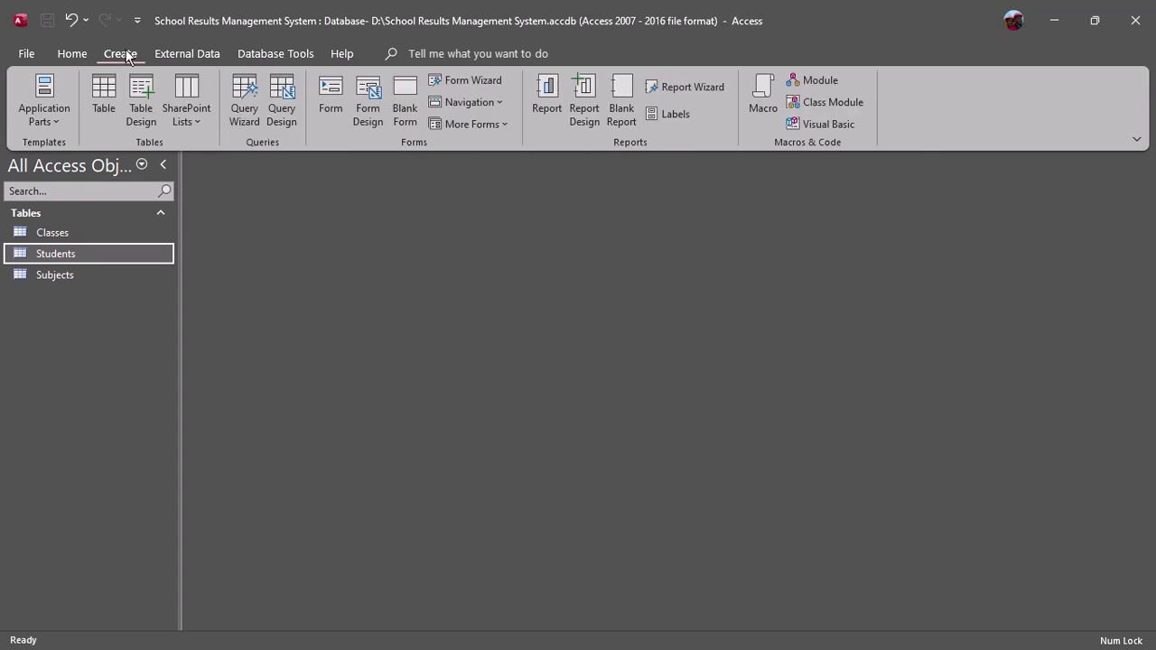
{"action": "left_click", "coordinate": [245, 106]}
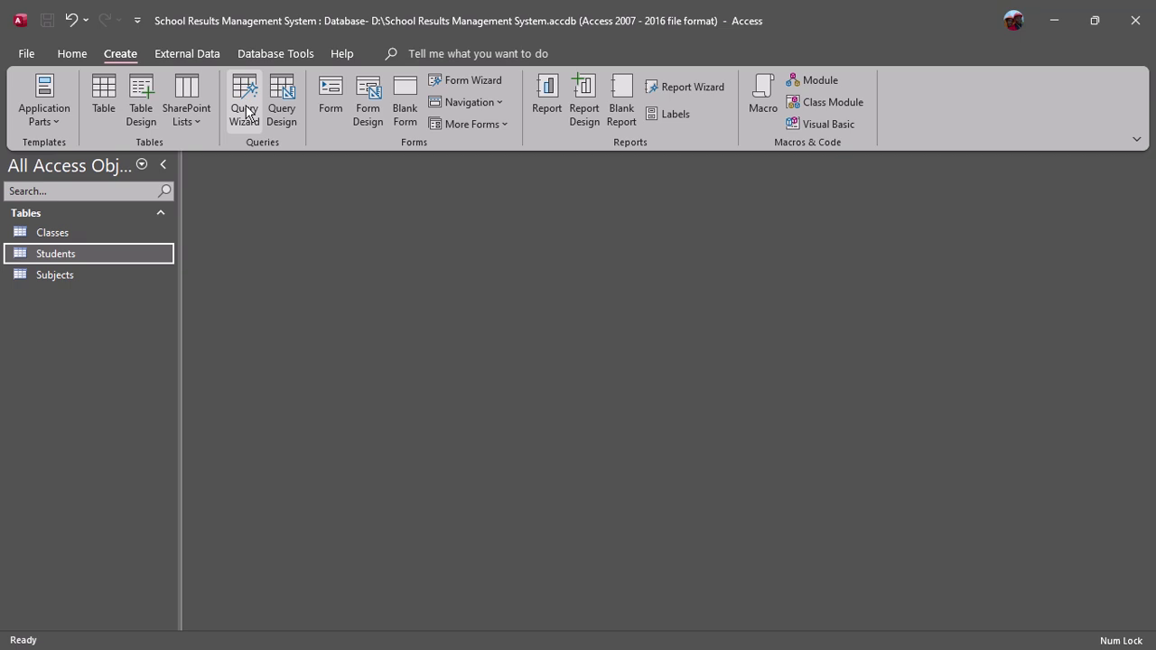
{"action": "left_click", "coordinate": [246, 108]}
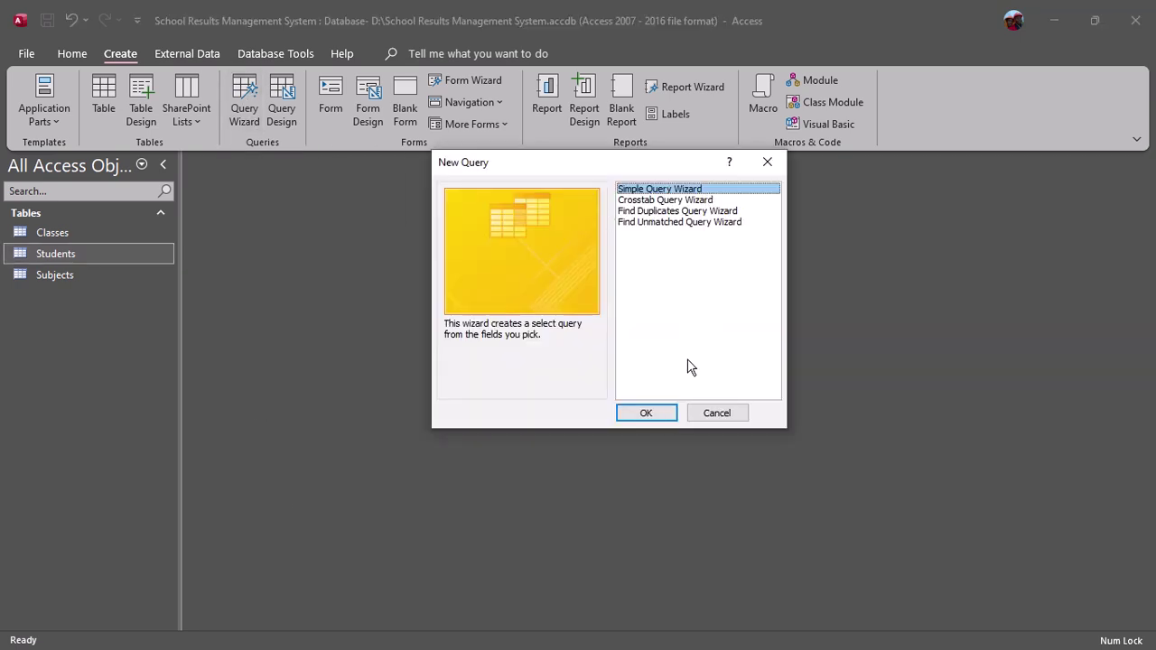
{"action": "left_click", "coordinate": [635, 413]}
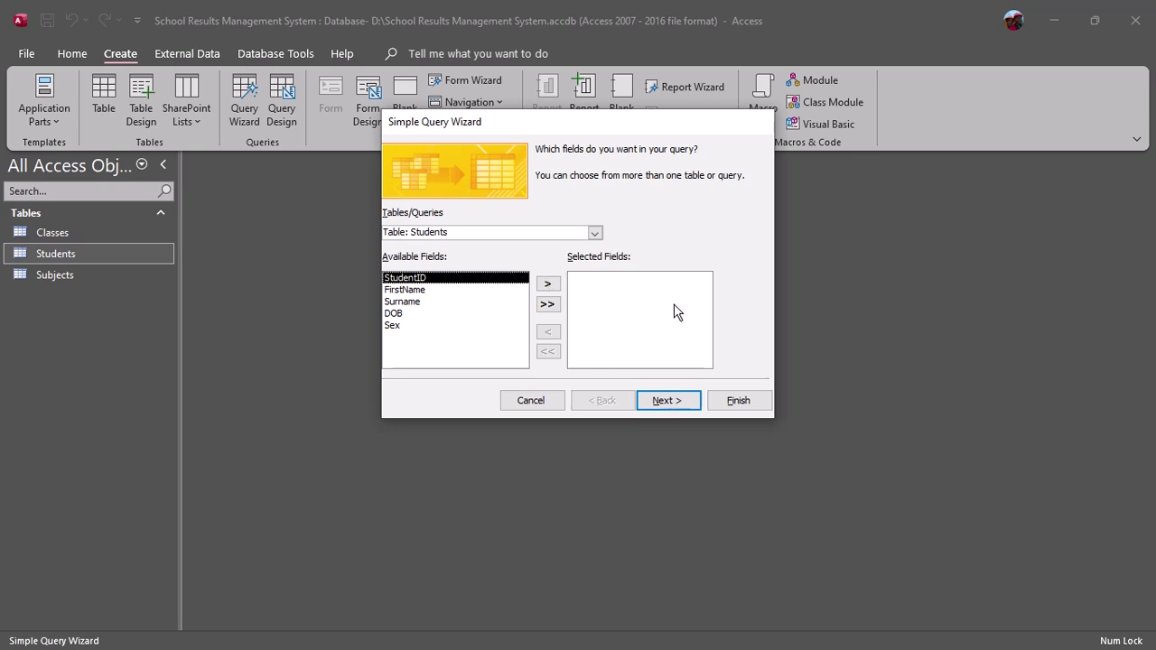
{"action": "double_click", "coordinate": [548, 284]}
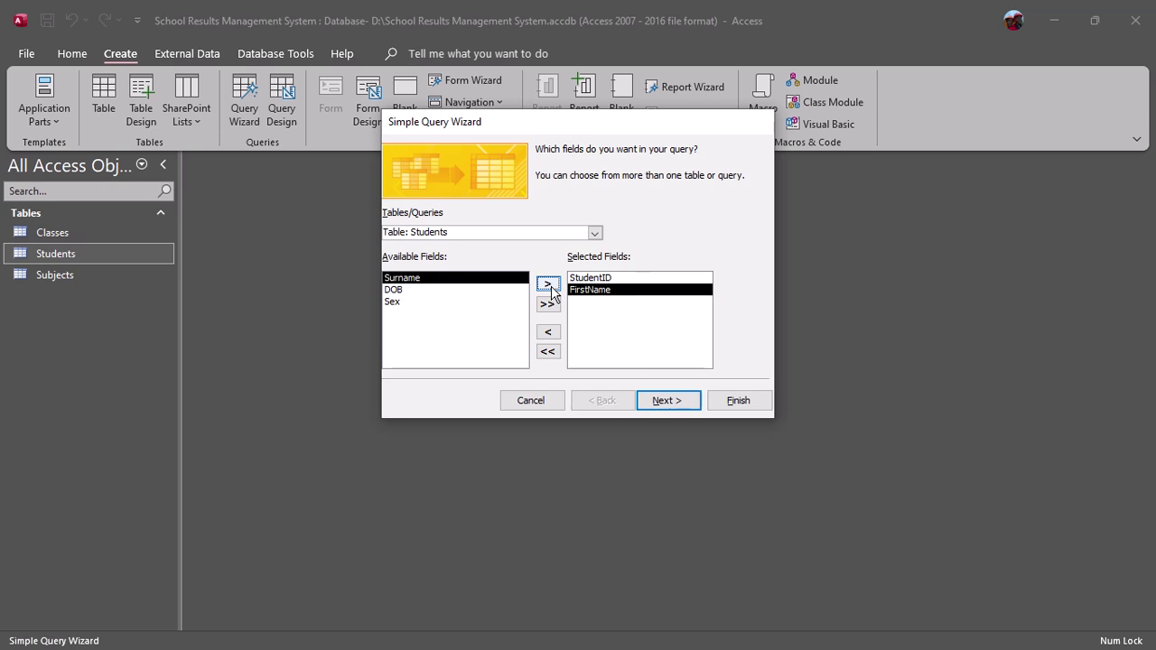
{"action": "left_click", "coordinate": [549, 285]}
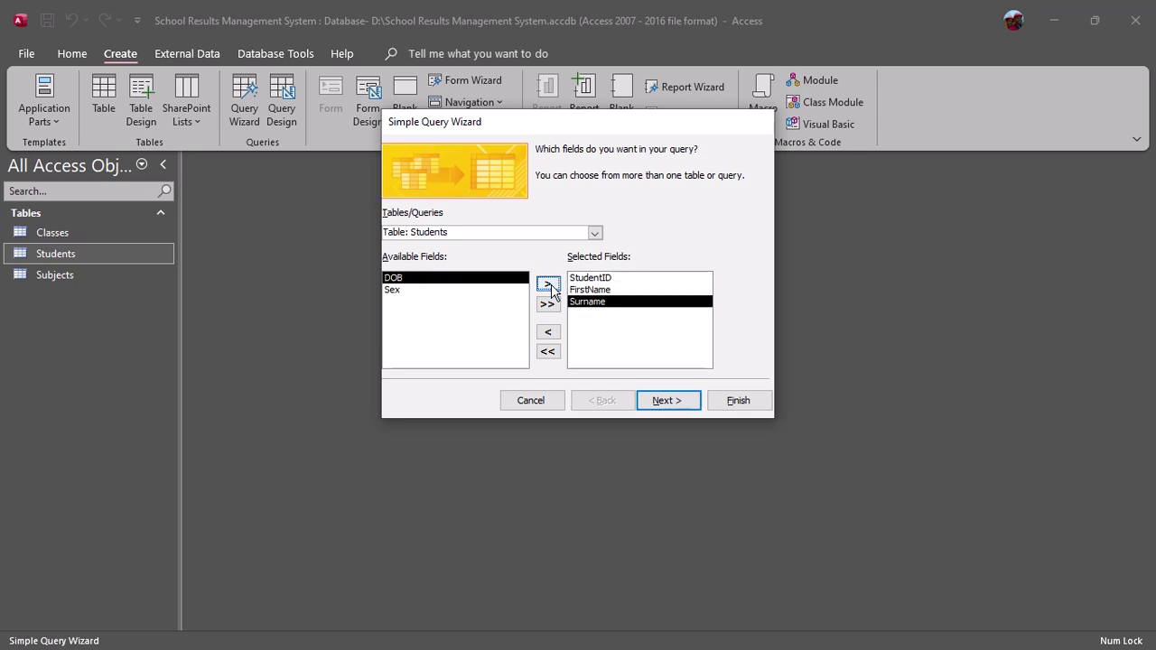
{"action": "left_click", "coordinate": [549, 285]}
{"action": "left_click", "coordinate": [549, 286]}
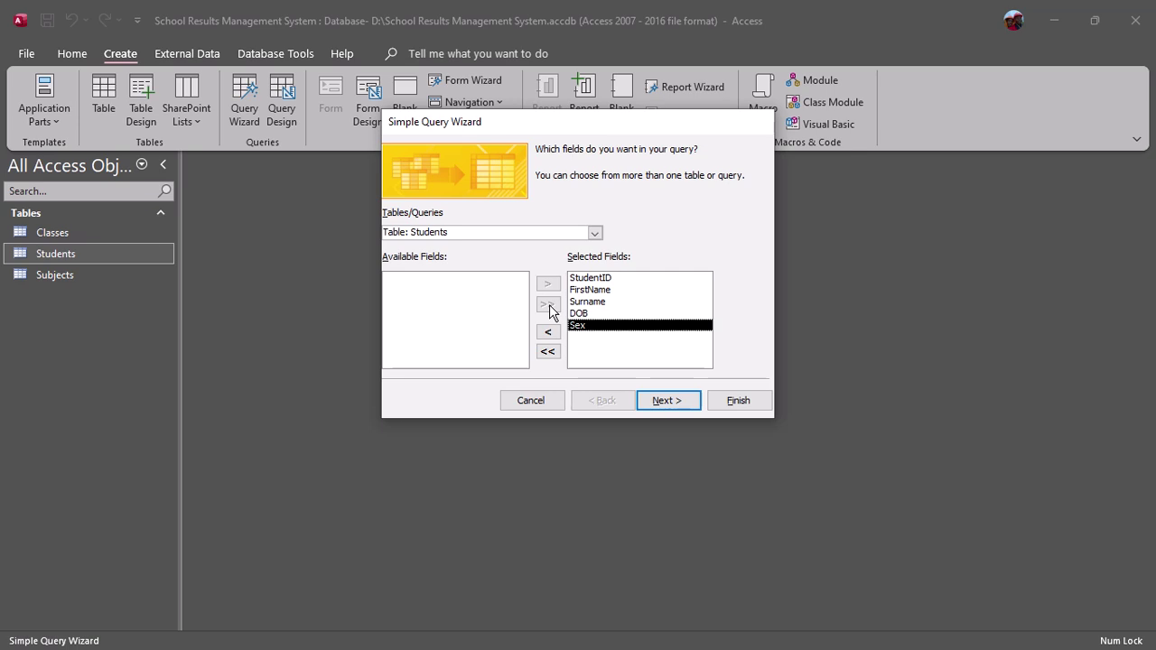
Step: Finish the query with its suggested title, opening it to view information, and close its datasheet
{"action": "left_click", "coordinate": [668, 402]}
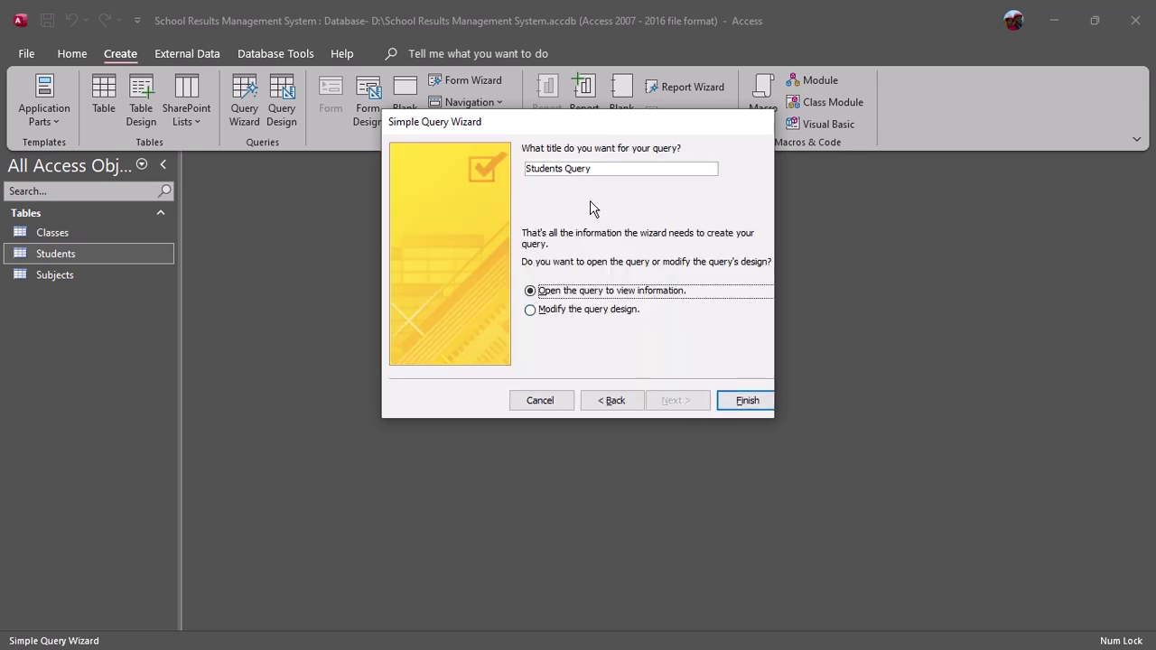
{"action": "left_click", "coordinate": [738, 402]}
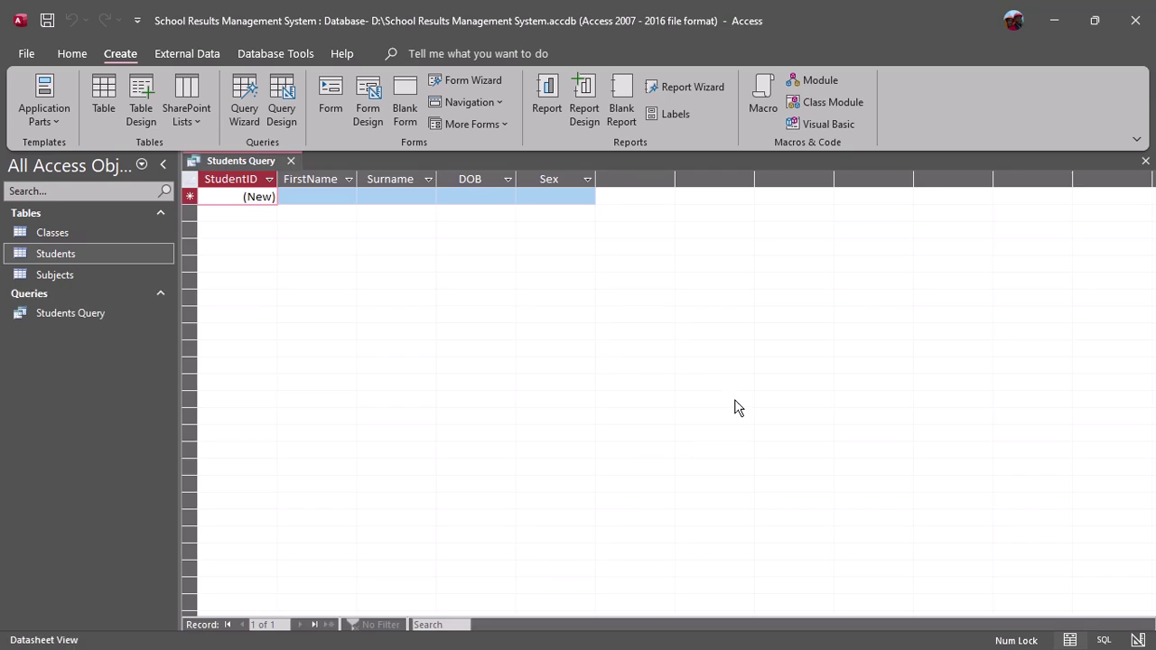
{"action": "left_click", "coordinate": [290, 161]}
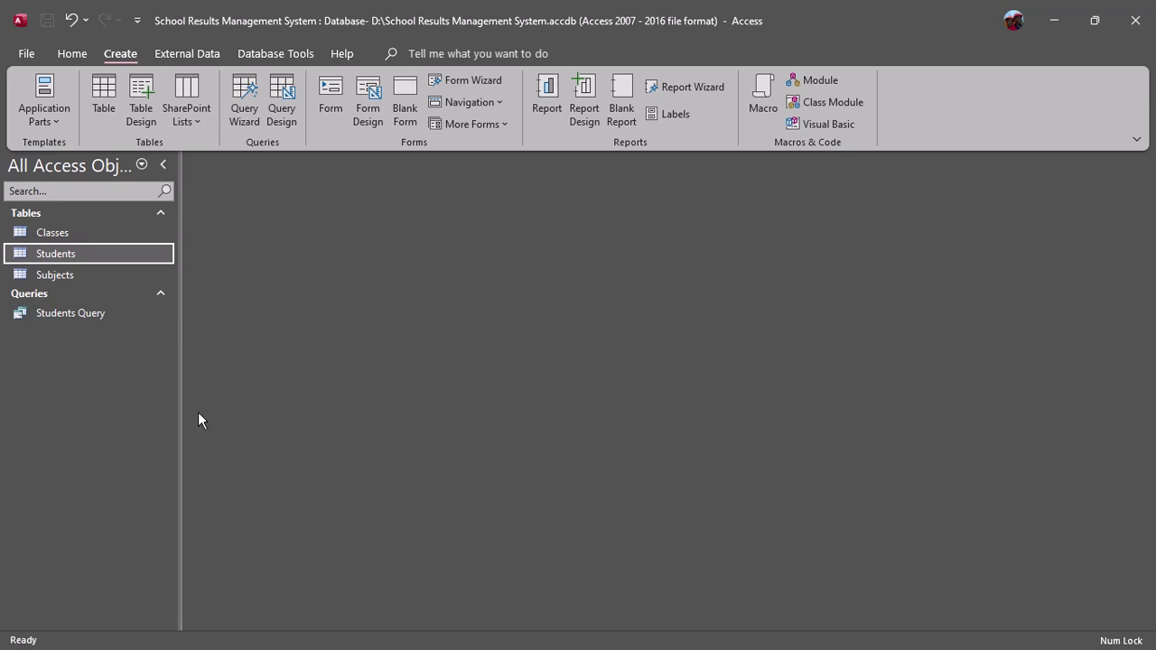
Step: Start another Simple Query Wizard query and include StudentID, FirstName and Surname from the Students table
{"action": "mouse_move", "coordinate": [437, 11]}
{"action": "left_click", "coordinate": [465, 40]}
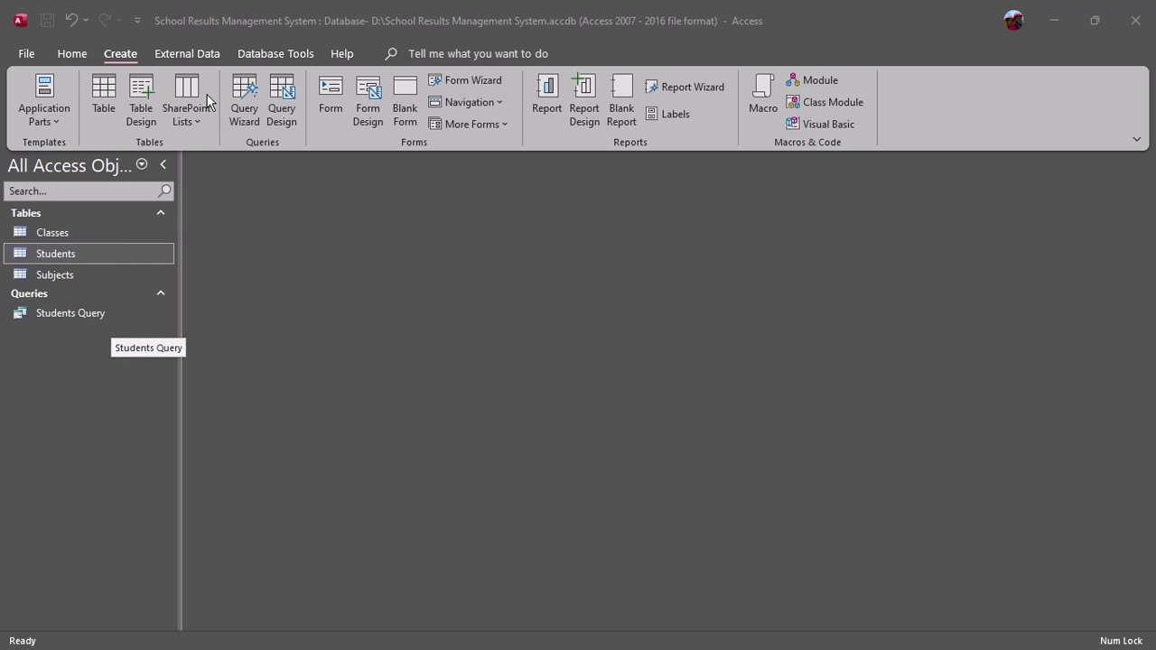
{"action": "left_click", "coordinate": [248, 111]}
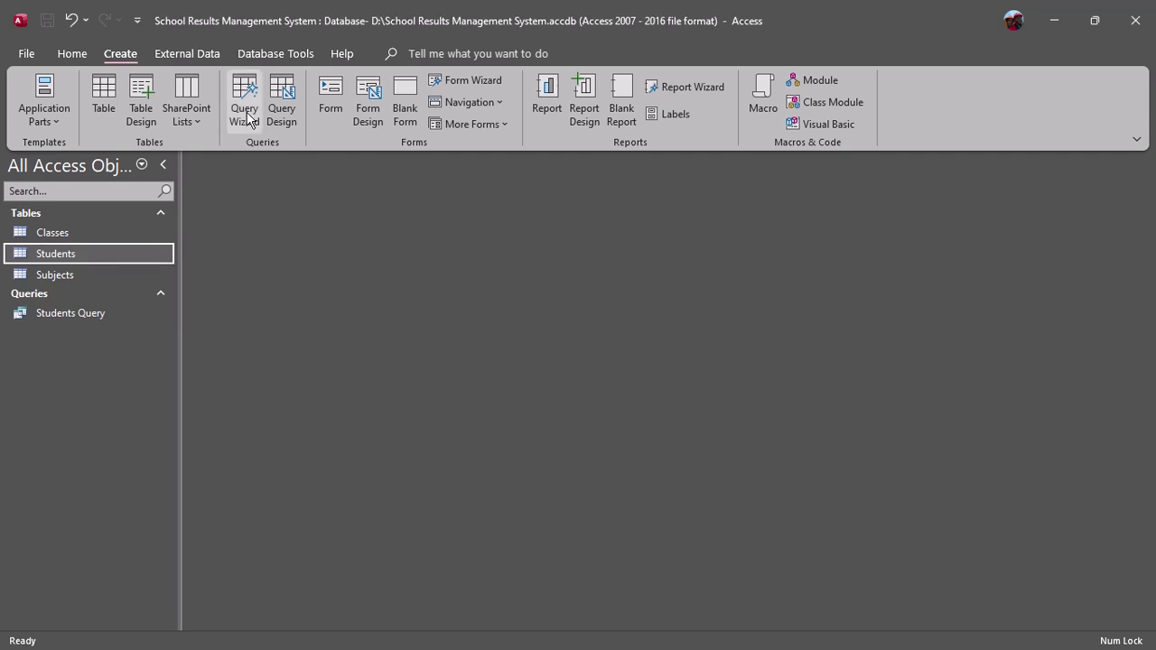
{"action": "left_click", "coordinate": [249, 110]}
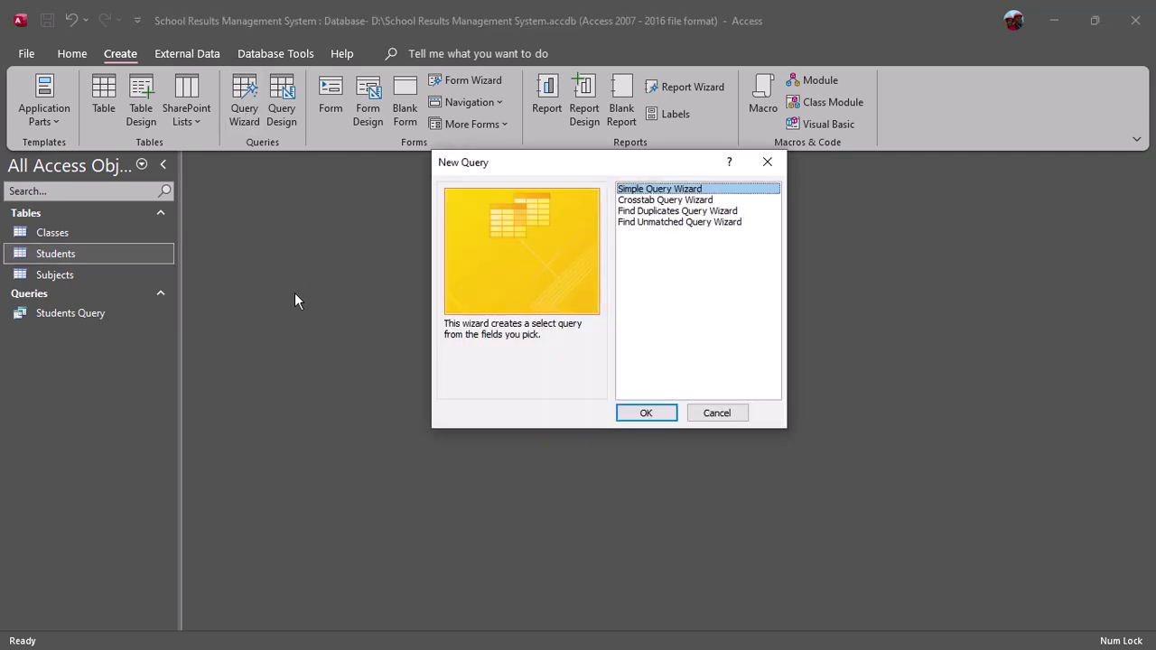
{"action": "left_click", "coordinate": [636, 415]}
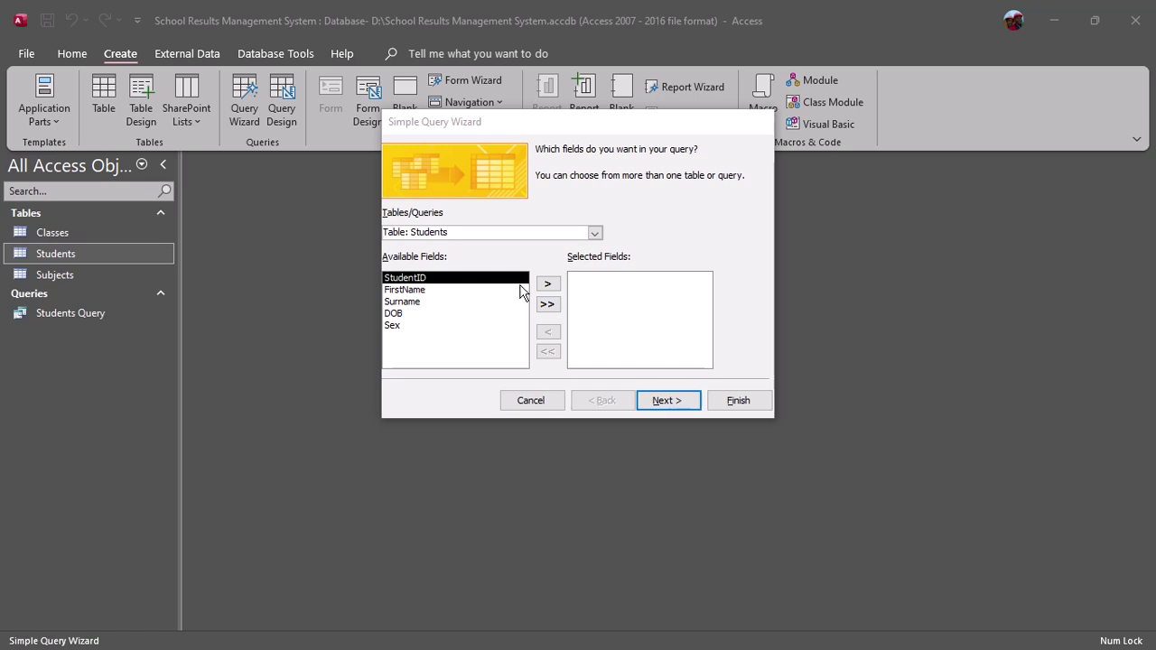
{"action": "left_click", "coordinate": [547, 285]}
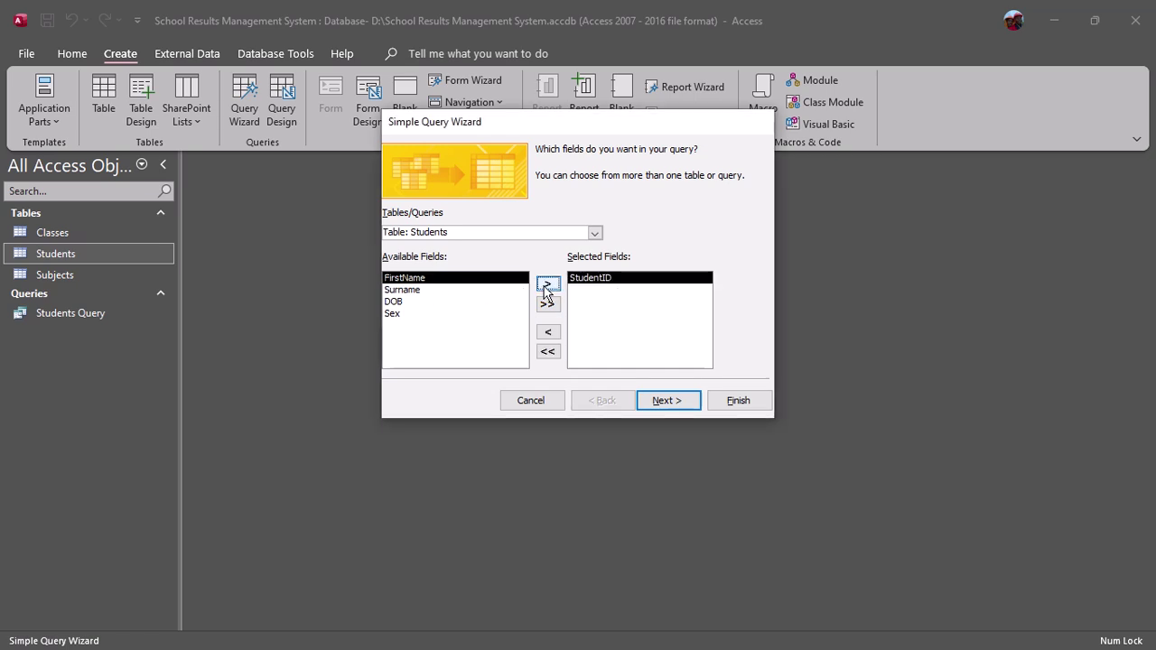
{"action": "left_click", "coordinate": [546, 287]}
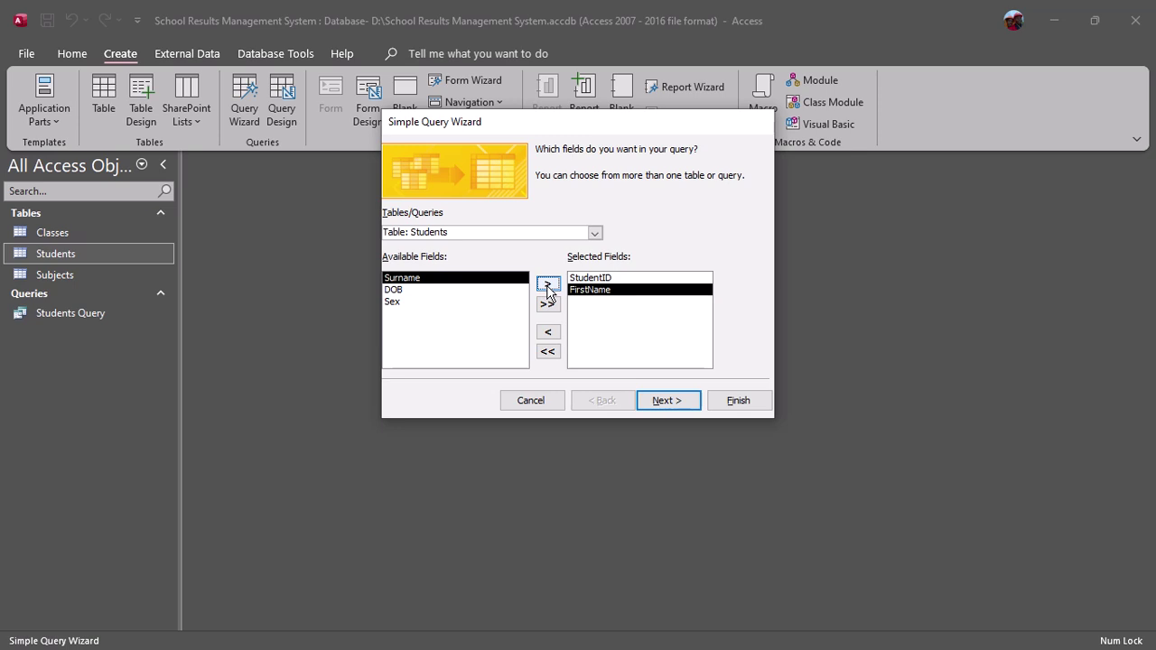
{"action": "left_click", "coordinate": [546, 287]}
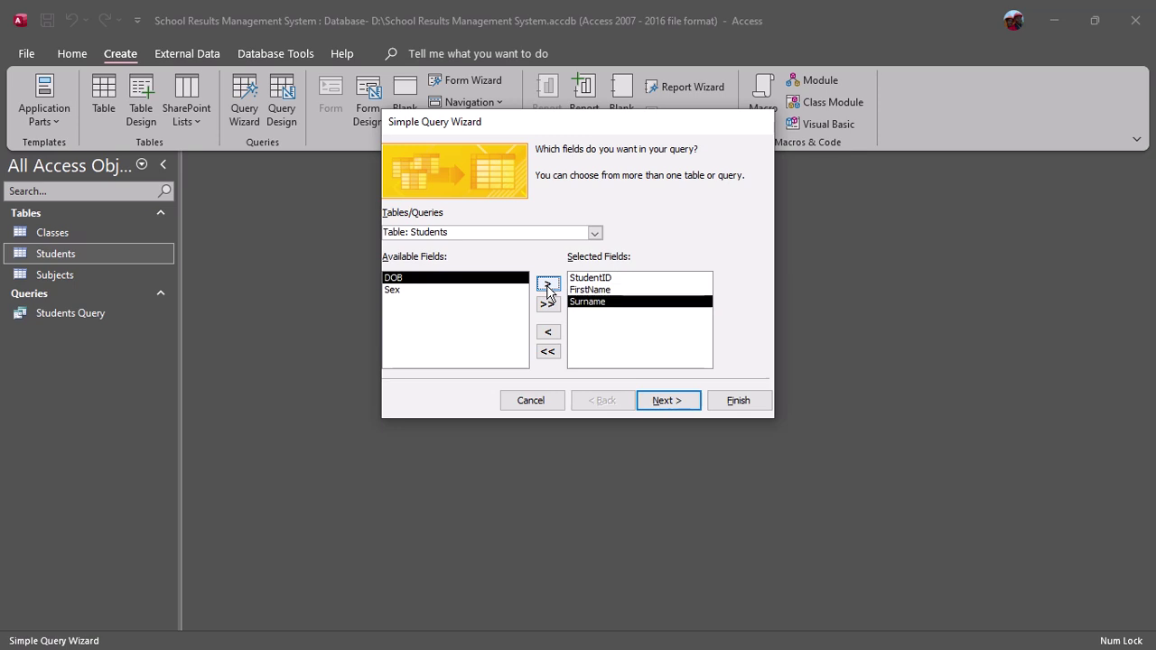
Step: Add the Maths, SS, English and ICT fields from the Subjects table to the query's selected fields
{"action": "left_click", "coordinate": [595, 233]}
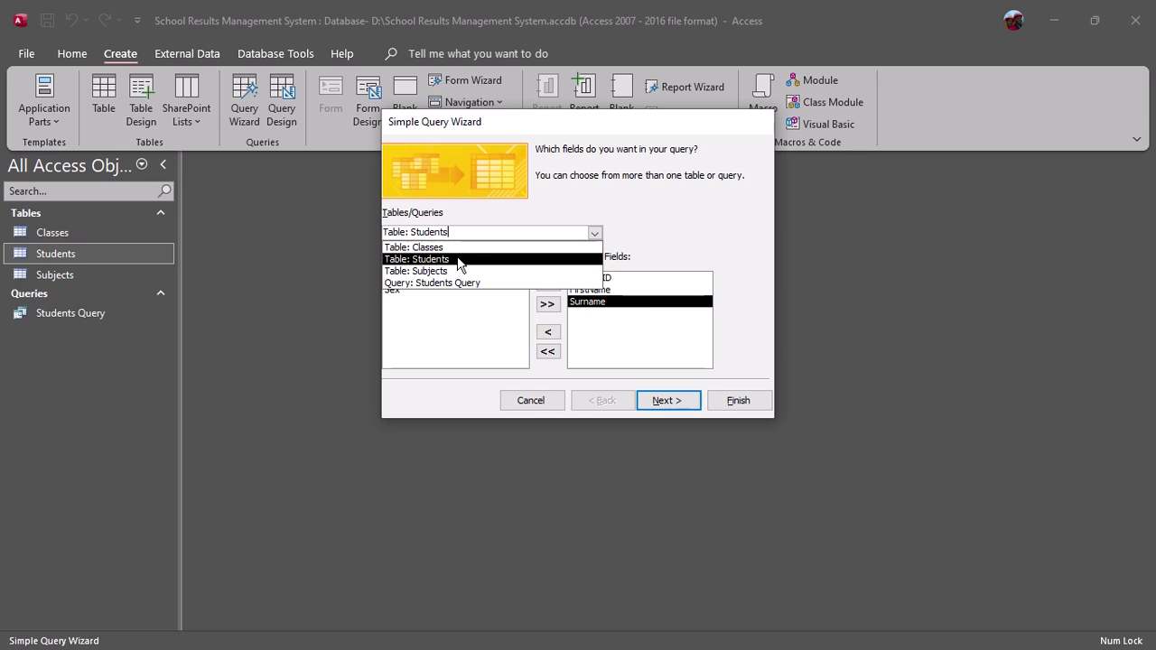
{"action": "left_click", "coordinate": [433, 271]}
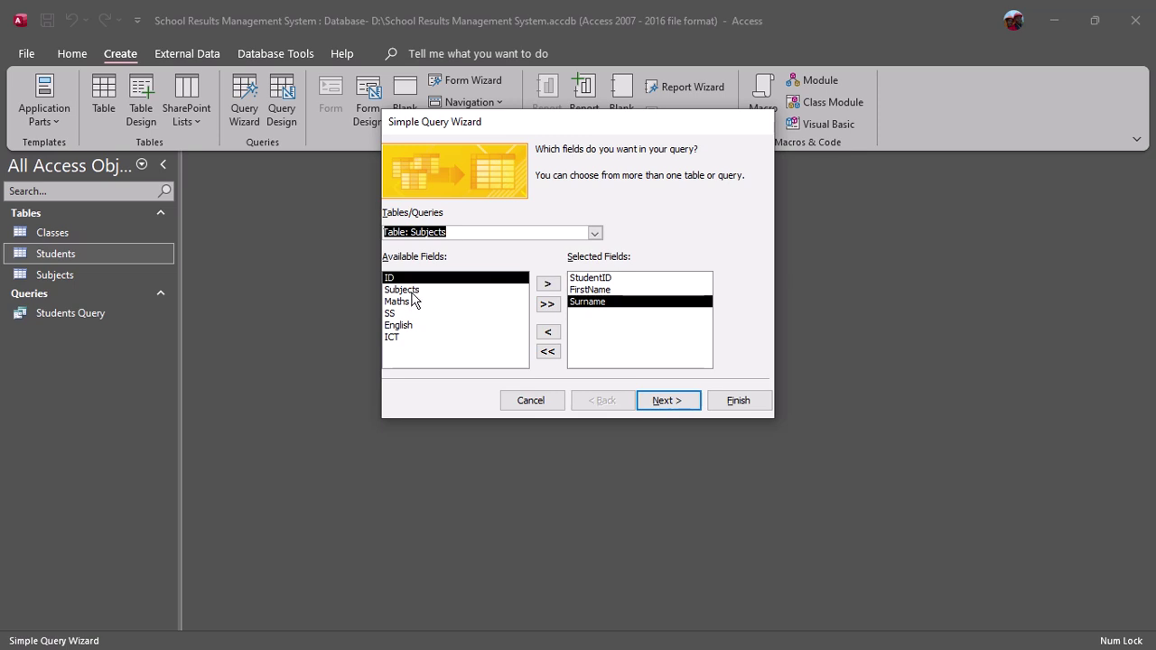
{"action": "left_click", "coordinate": [421, 291]}
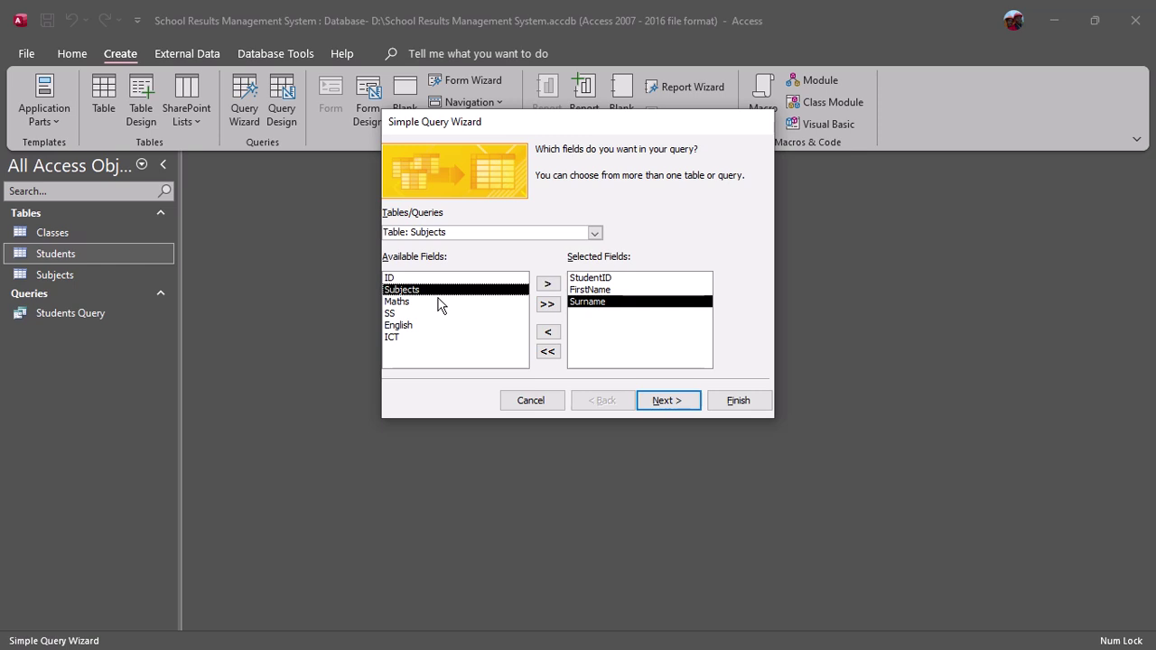
{"action": "left_click", "coordinate": [412, 303]}
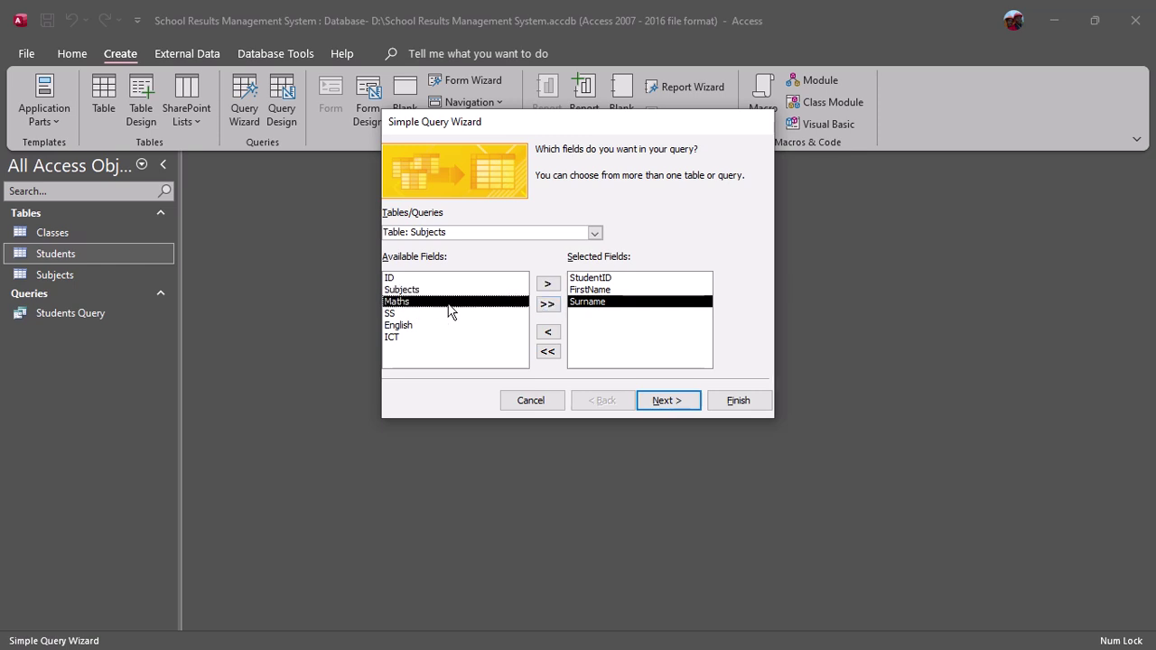
{"action": "left_click", "coordinate": [552, 286]}
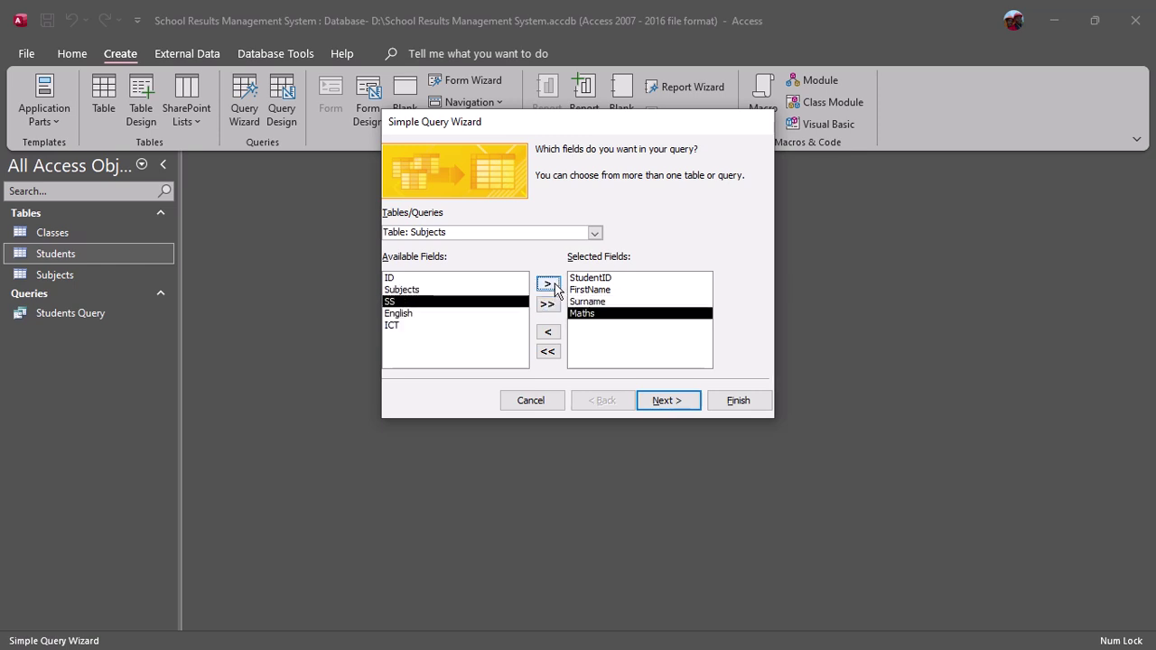
{"action": "left_click", "coordinate": [552, 285]}
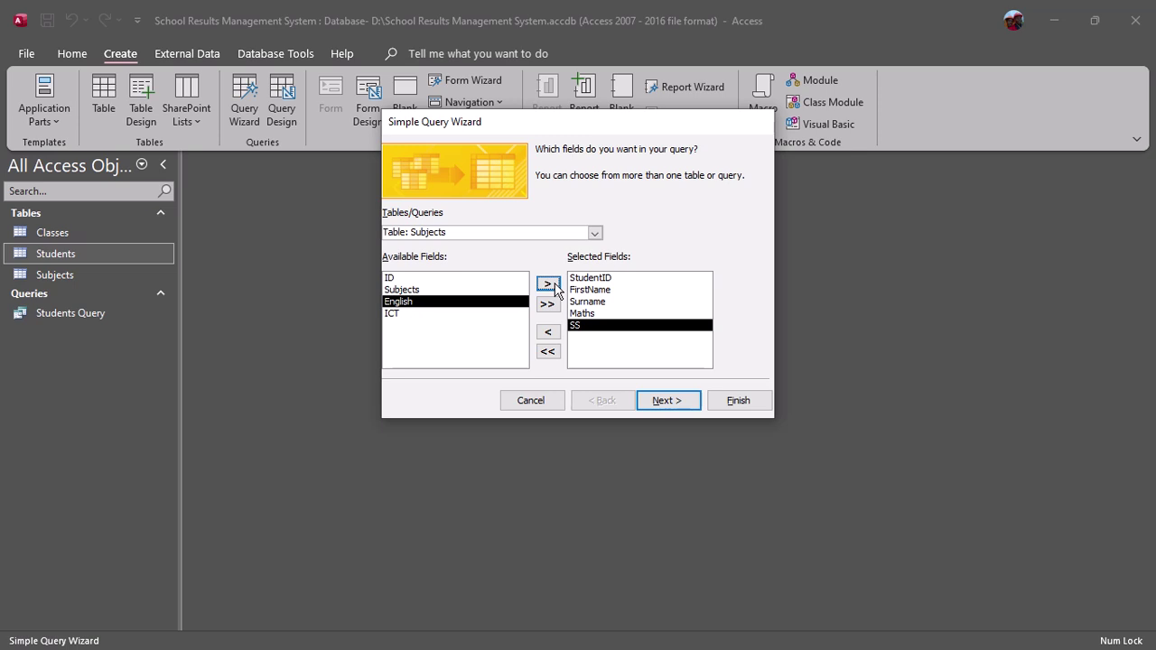
{"action": "left_click", "coordinate": [549, 285]}
{"action": "left_click", "coordinate": [548, 285]}
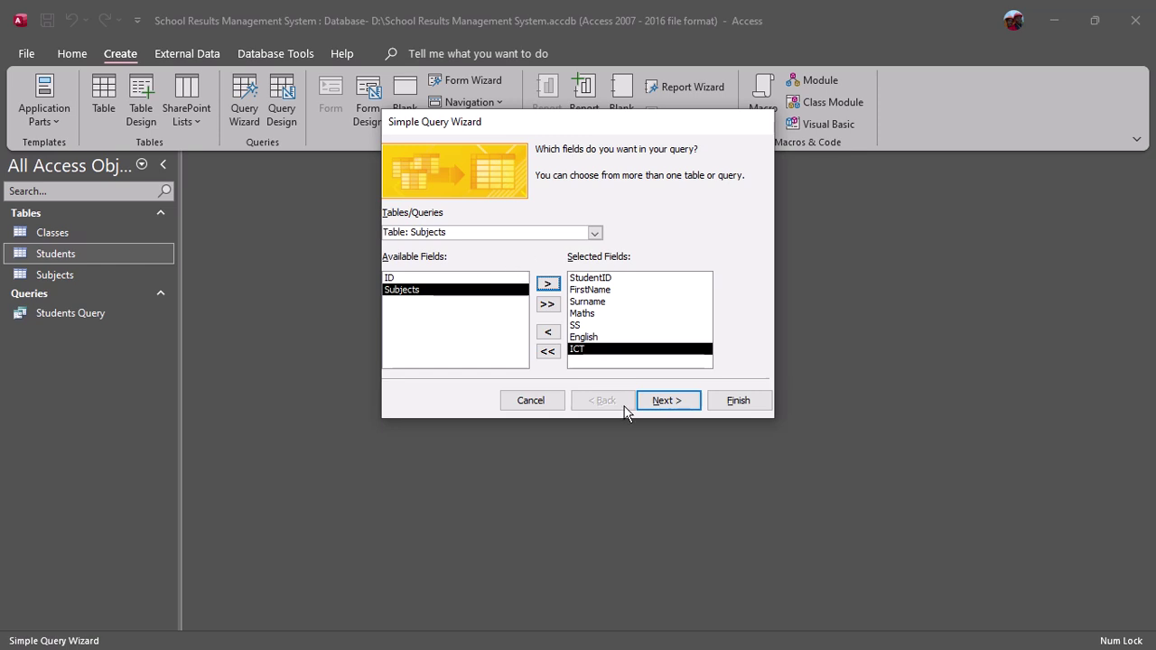
Step: Proceed from the field selection to editing the system relationships, and add the Students and Subjects tables to the layout
{"action": "left_click", "coordinate": [657, 407]}
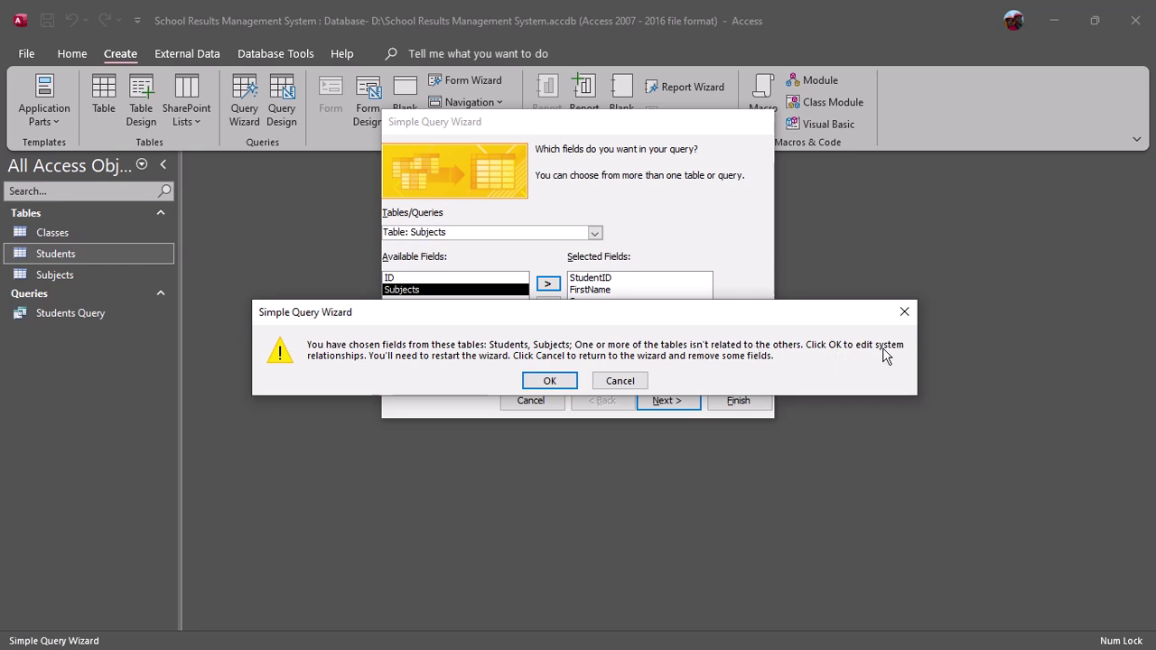
{"action": "left_click", "coordinate": [550, 381]}
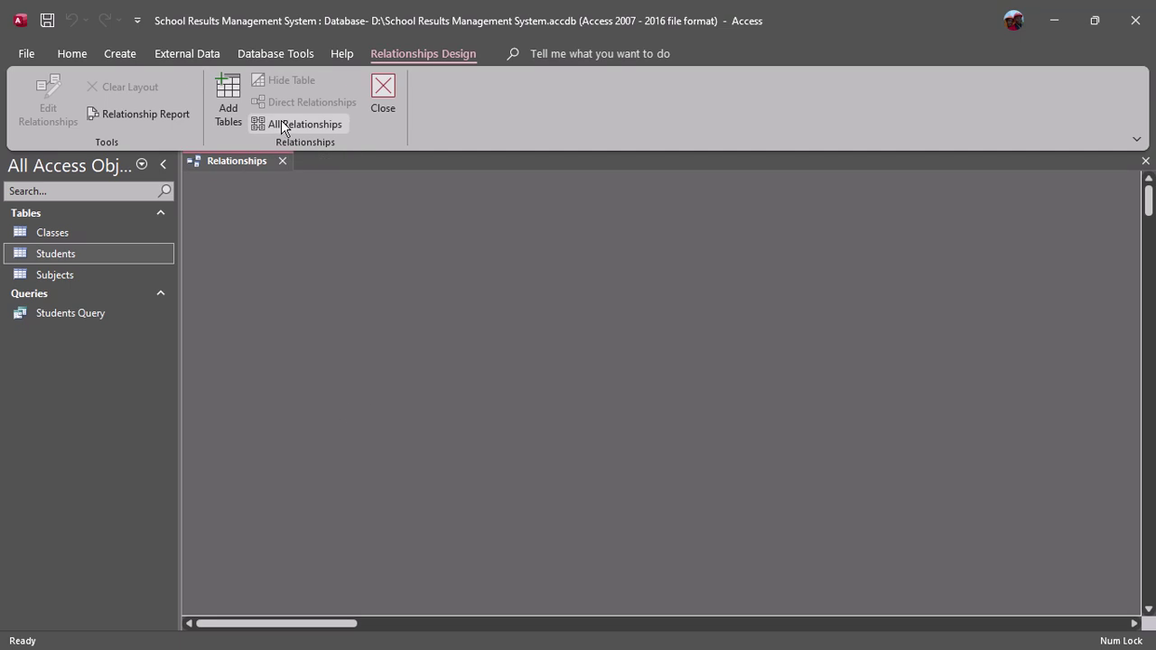
{"action": "left_click", "coordinate": [229, 101]}
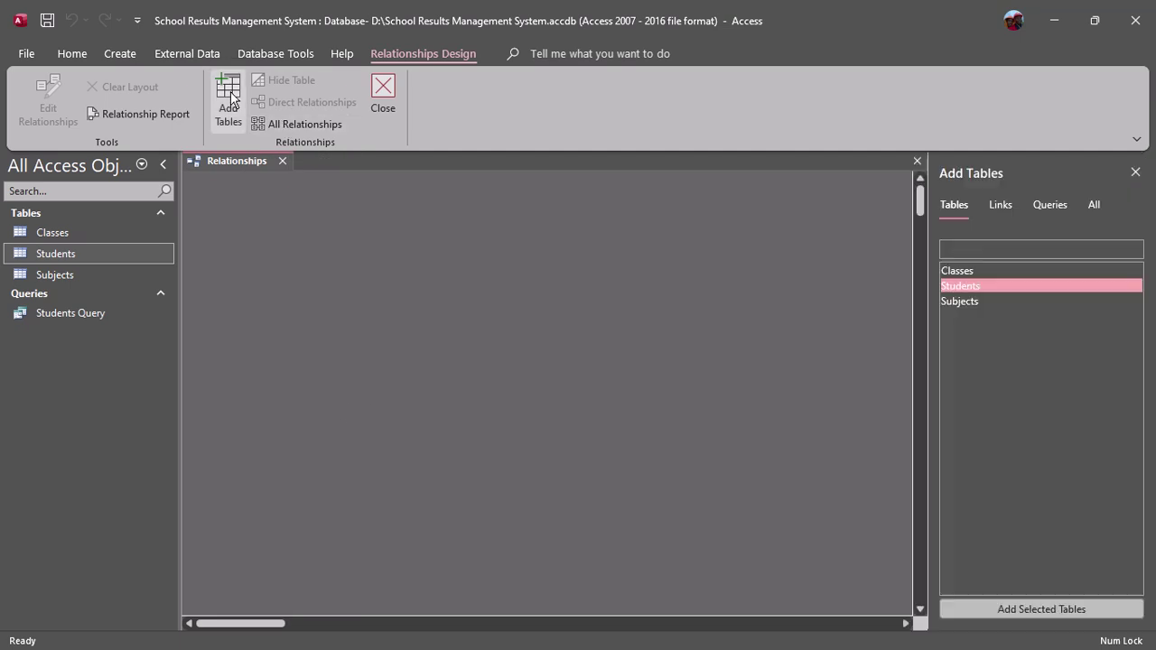
{"action": "double_click", "coordinate": [972, 287]}
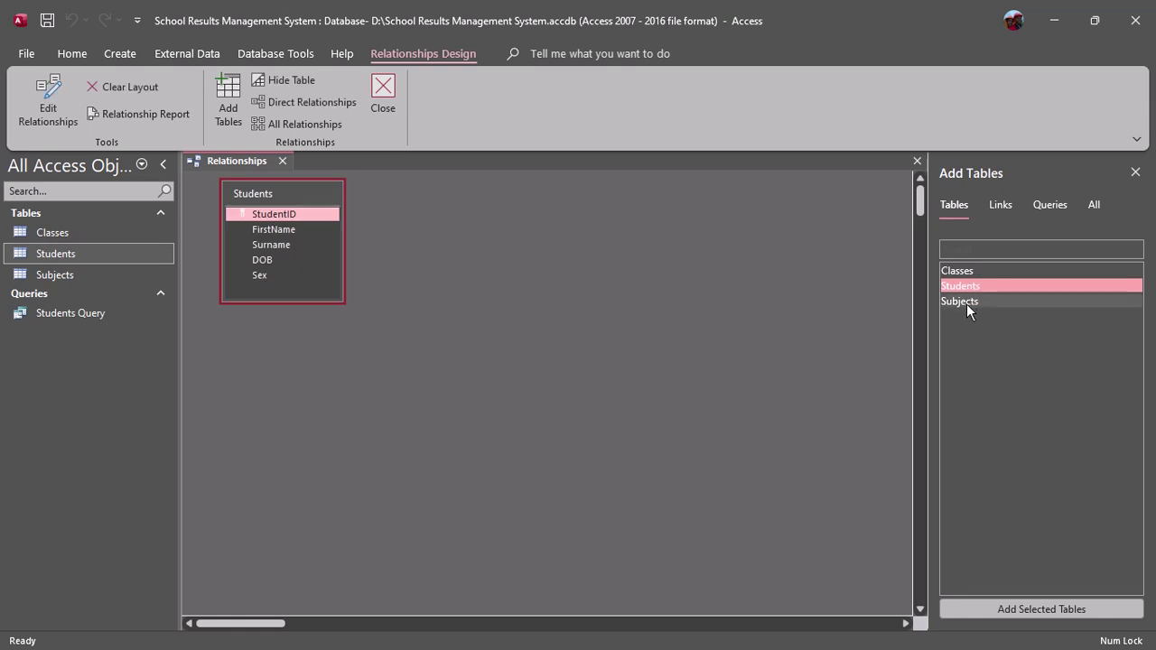
{"action": "double_click", "coordinate": [966, 304]}
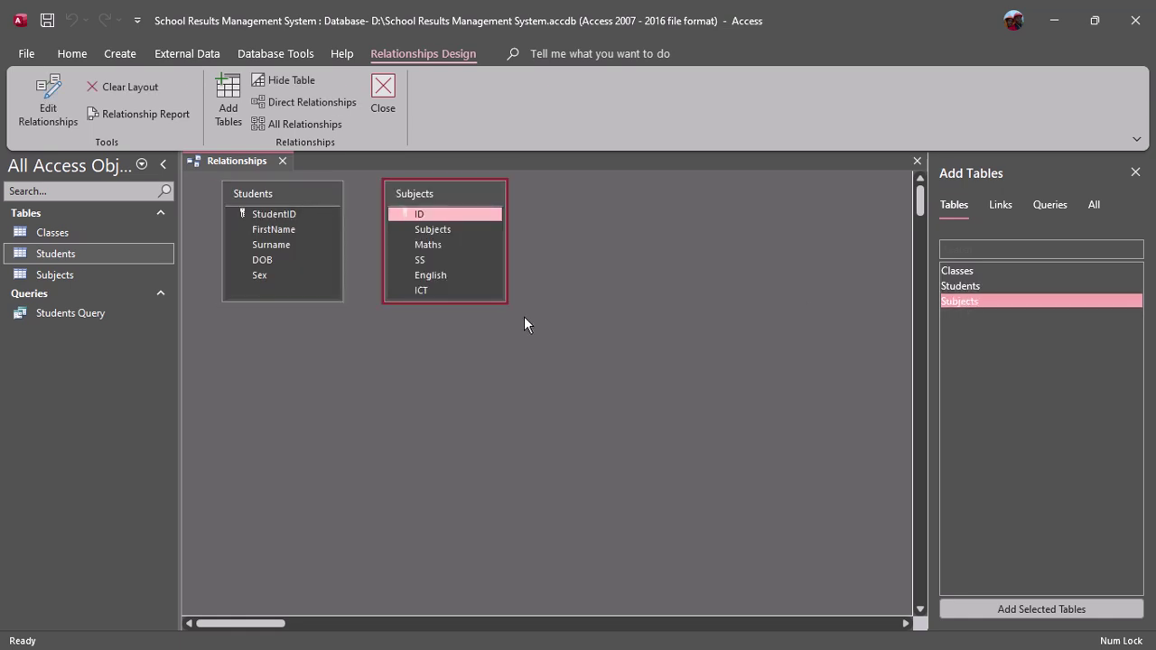
{"action": "left_click", "coordinate": [289, 219]}
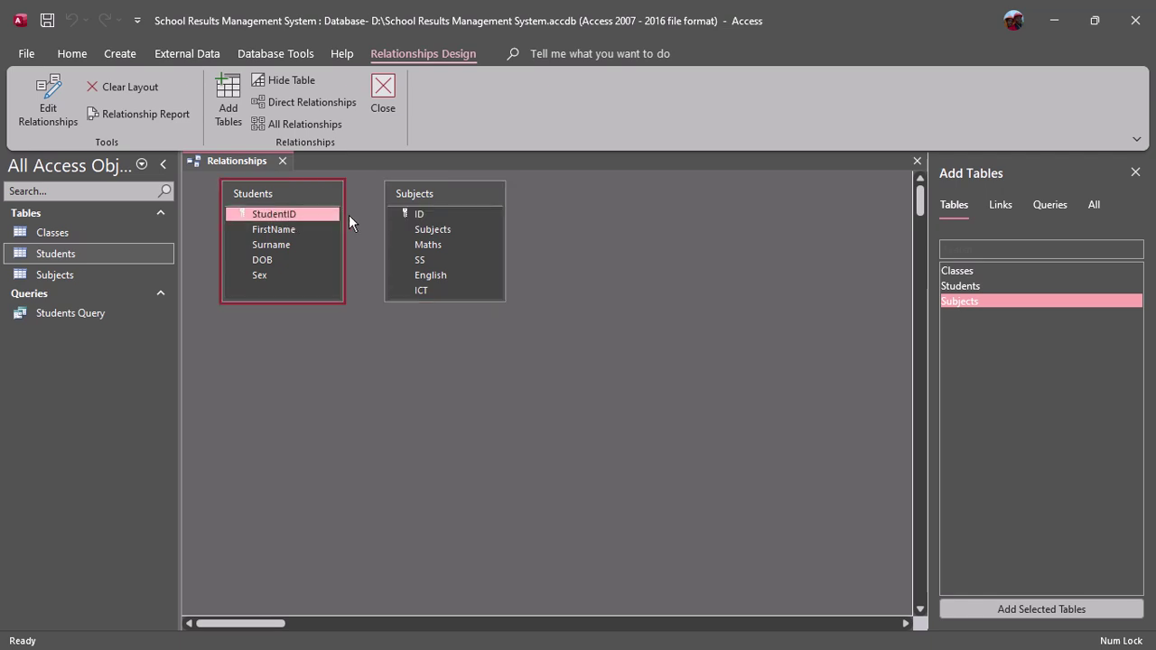
{"action": "left_click", "coordinate": [48, 101]}
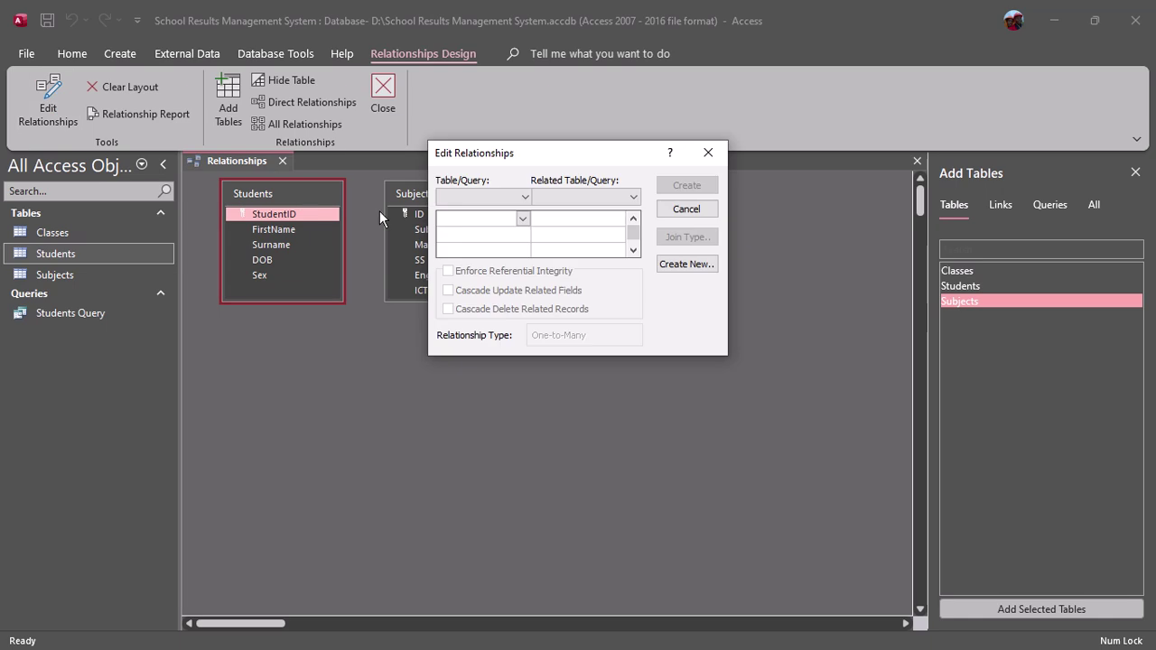
{"action": "left_click", "coordinate": [702, 158]}
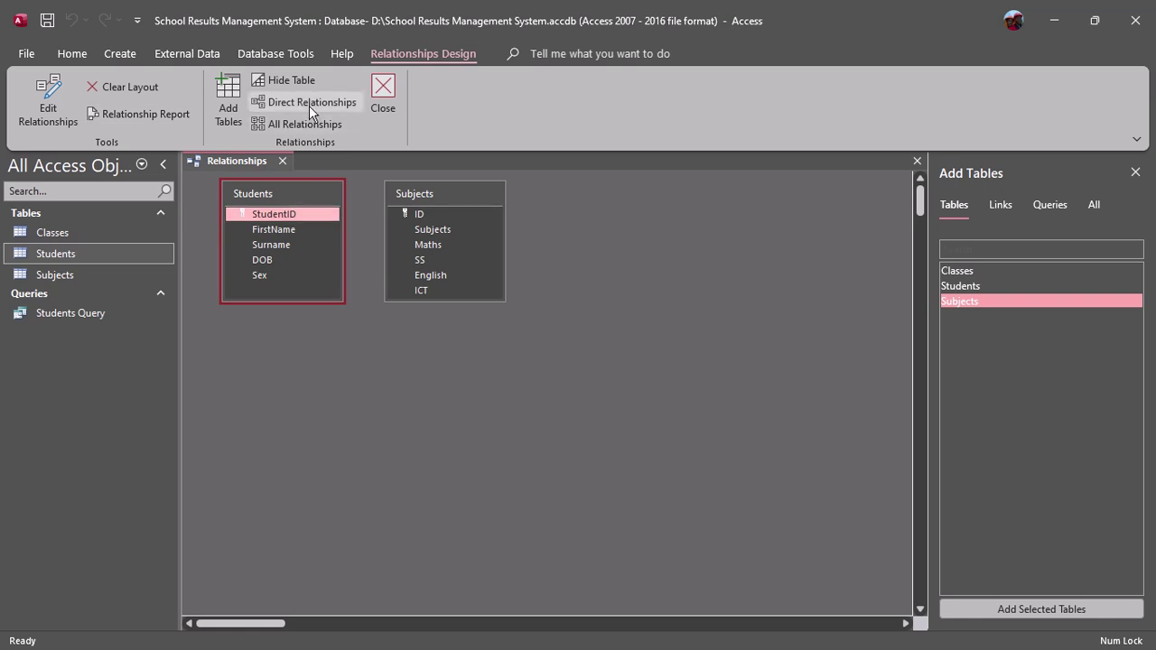
{"action": "left_click_drag", "start_coordinate": [336, 216], "coordinate": [417, 216]}
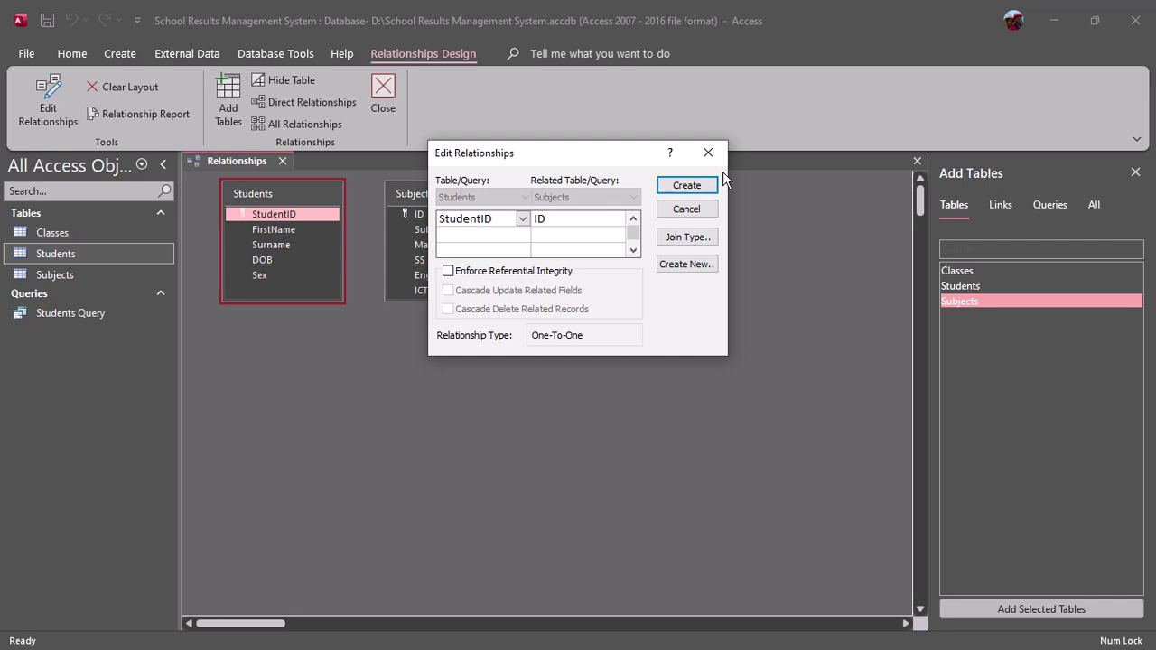
{"action": "left_click", "coordinate": [708, 154]}
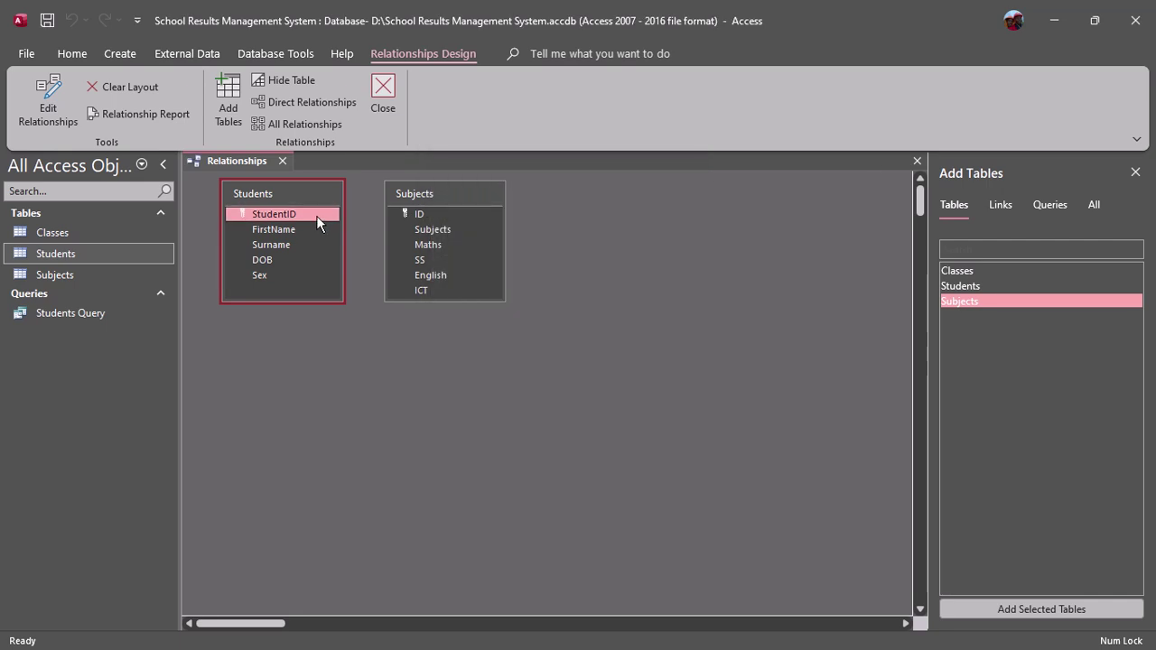
Step: Create a relationship from StudentID in Students to ID in Subjects, and close the relationships layout
{"action": "left_click_drag", "start_coordinate": [318, 223], "coordinate": [425, 221]}
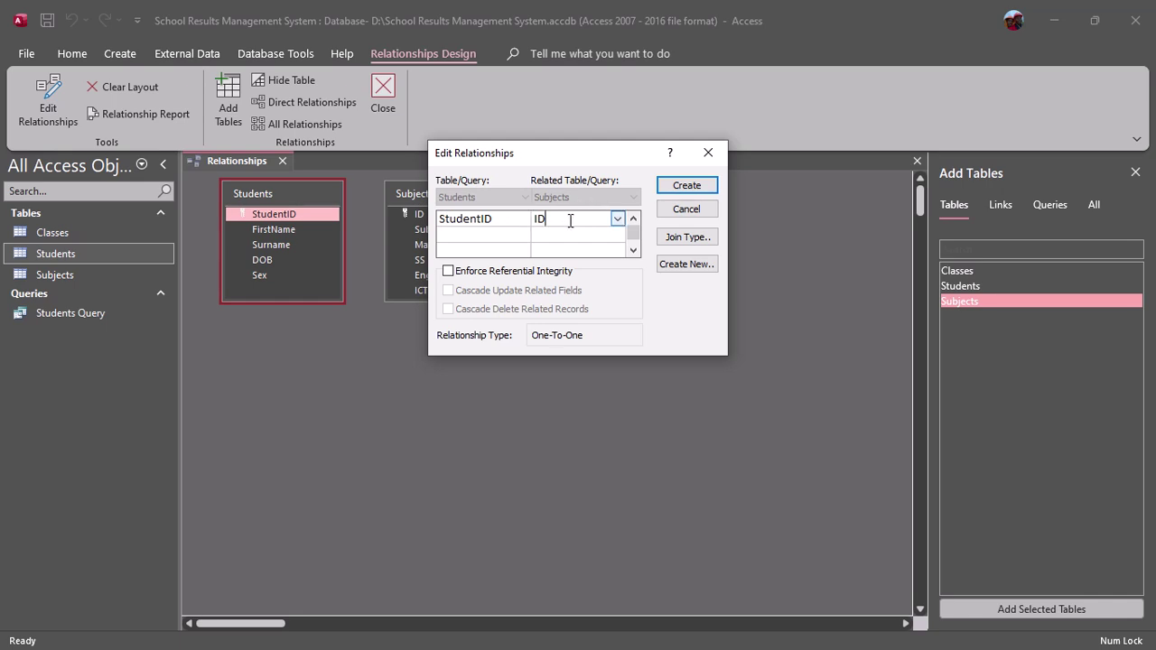
{"action": "left_click", "coordinate": [683, 187]}
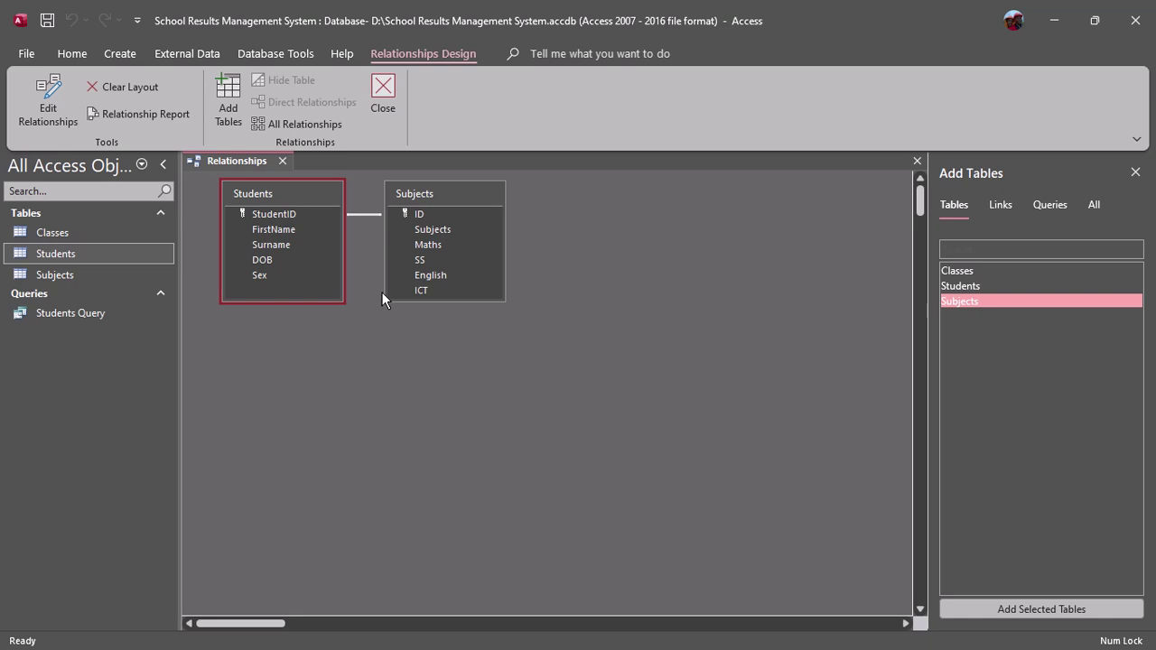
{"action": "left_click", "coordinate": [380, 93]}
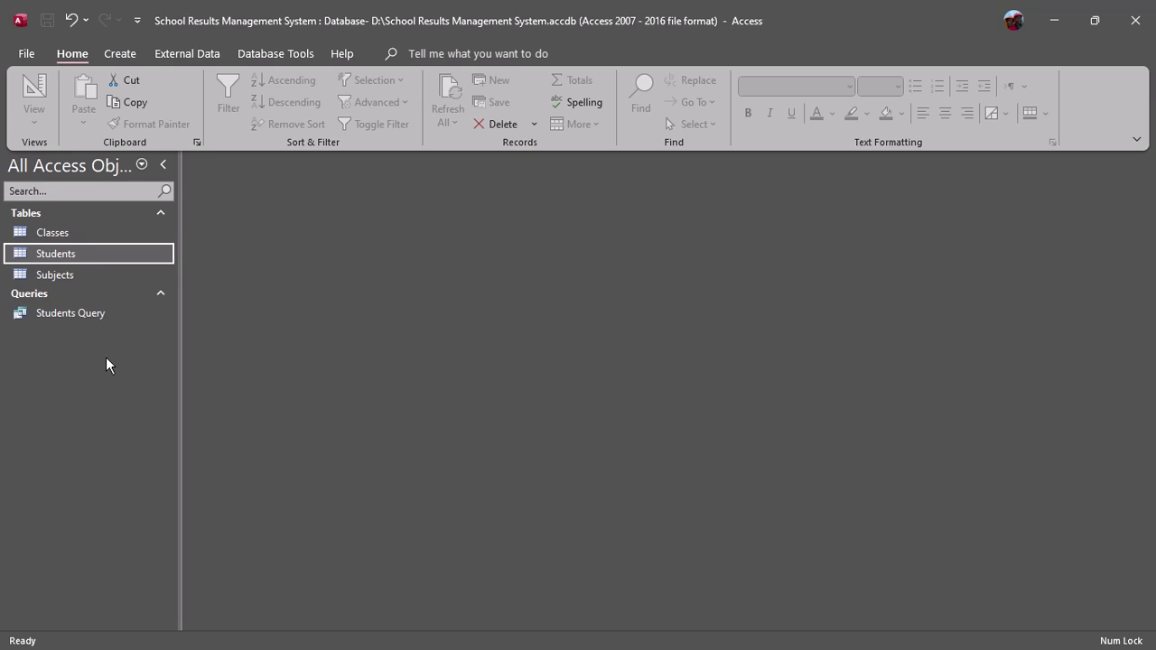
Step: Restart the Simple Query Wizard and include StudentID, FirstName and Surname from the Students table
{"action": "left_click", "coordinate": [136, 54]}
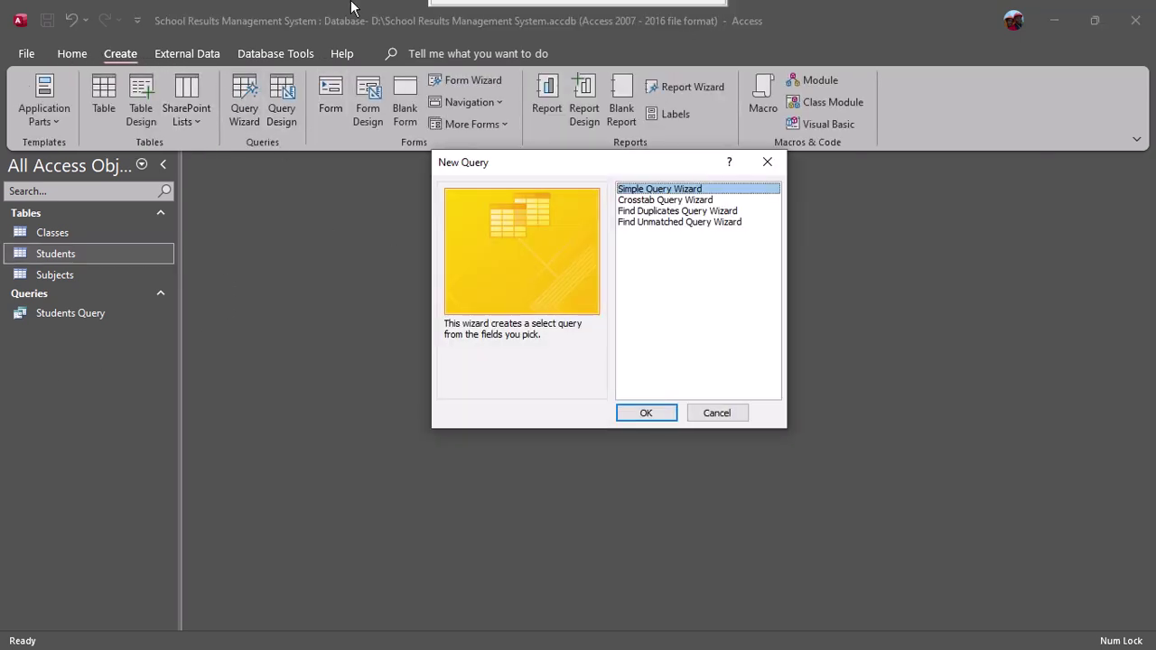
{"action": "mouse_move", "coordinate": [484, 34]}
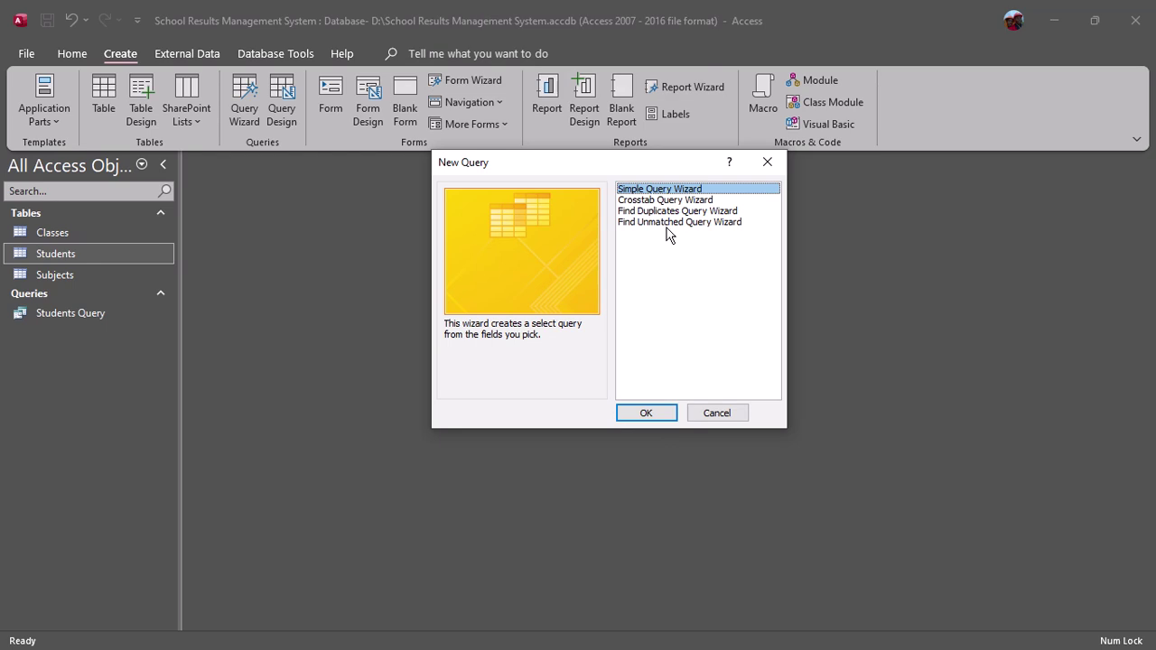
{"action": "left_click", "coordinate": [645, 412]}
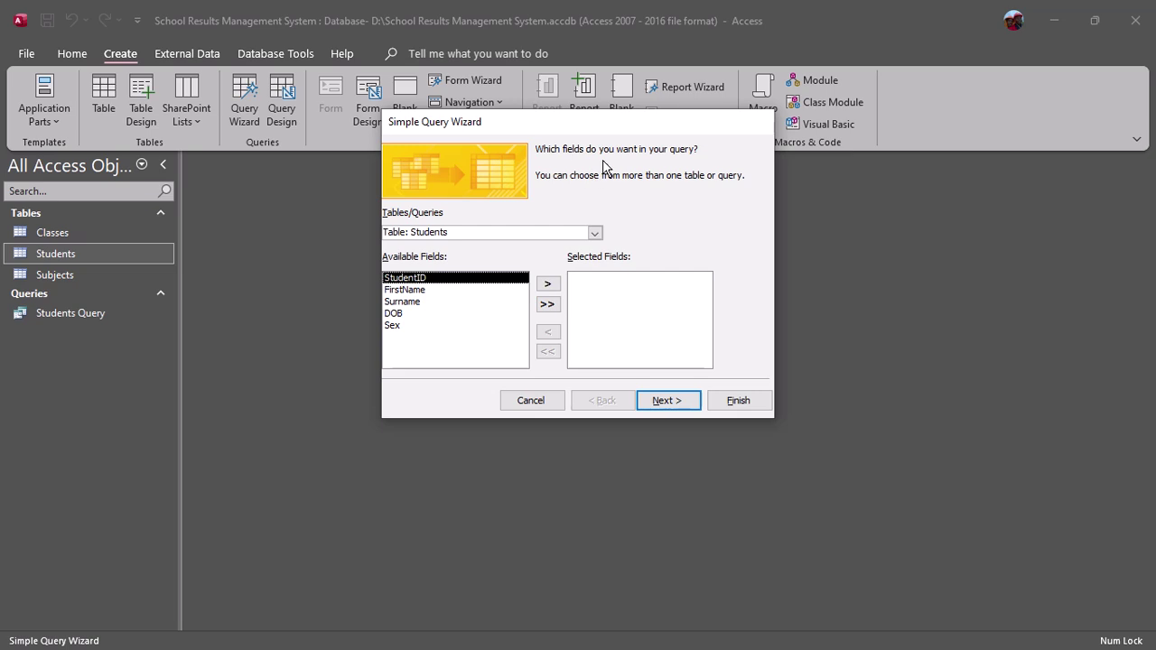
{"action": "left_click_drag", "start_coordinate": [631, 127], "coordinate": [623, 181]}
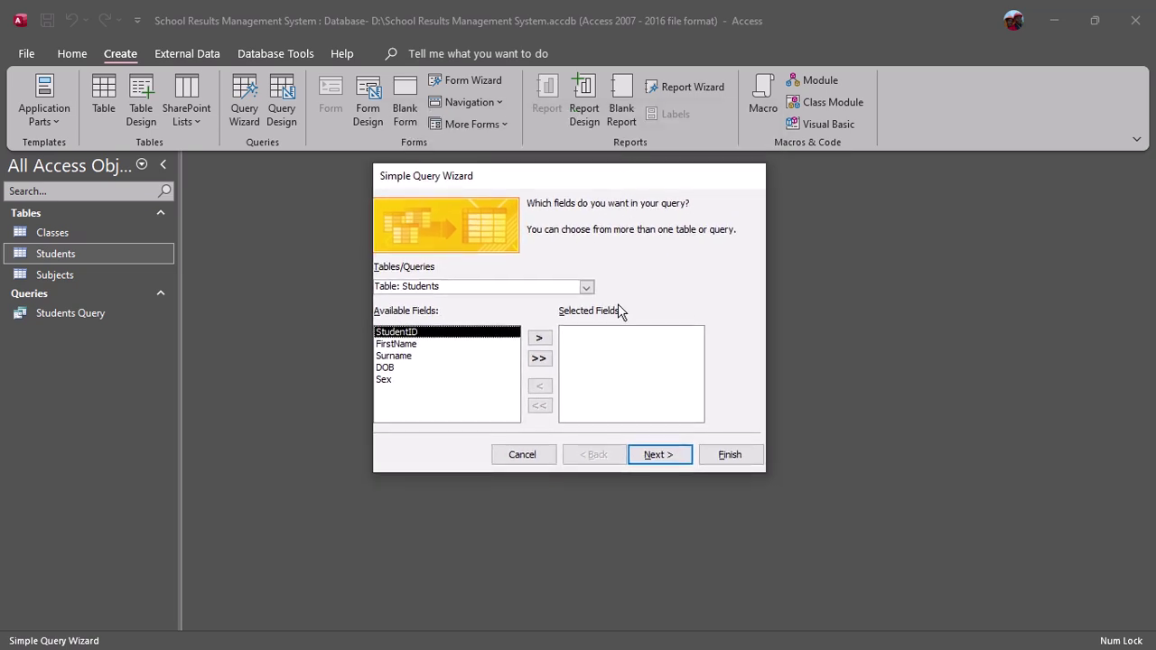
{"action": "left_click", "coordinate": [539, 339]}
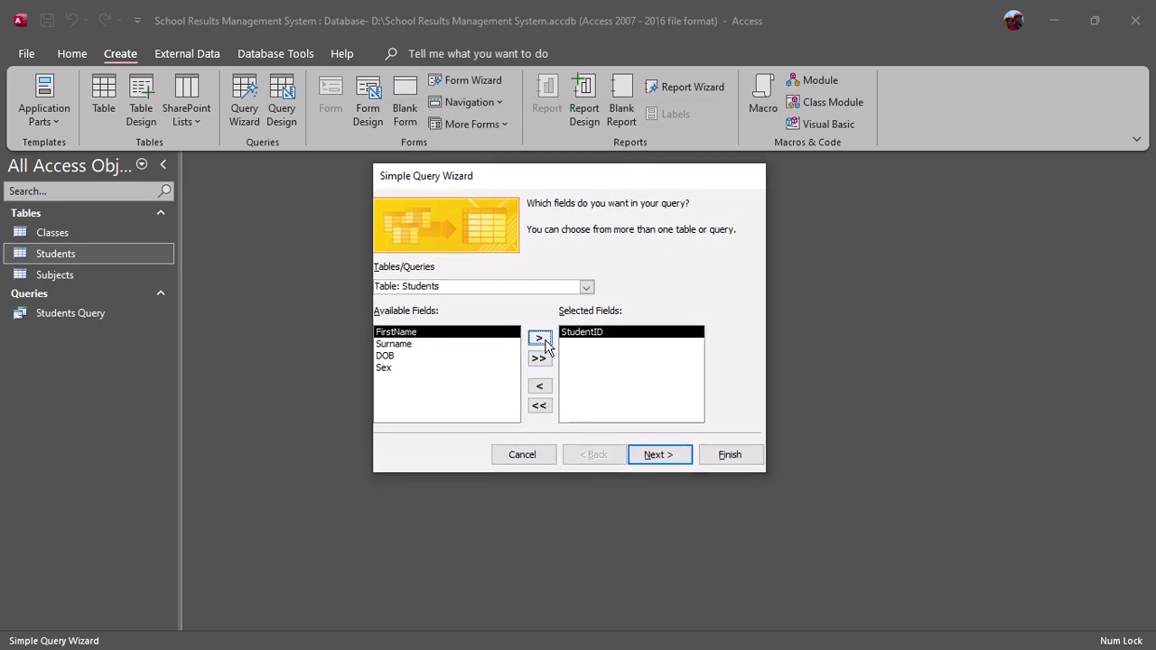
{"action": "left_click", "coordinate": [542, 340]}
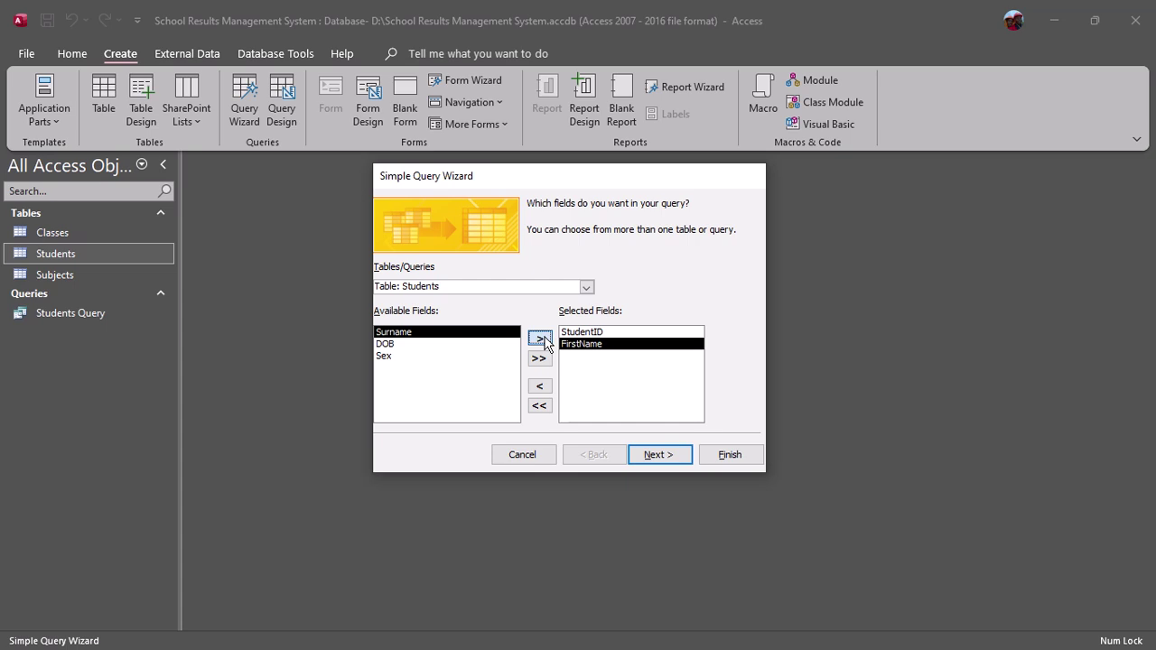
{"action": "left_click", "coordinate": [543, 340]}
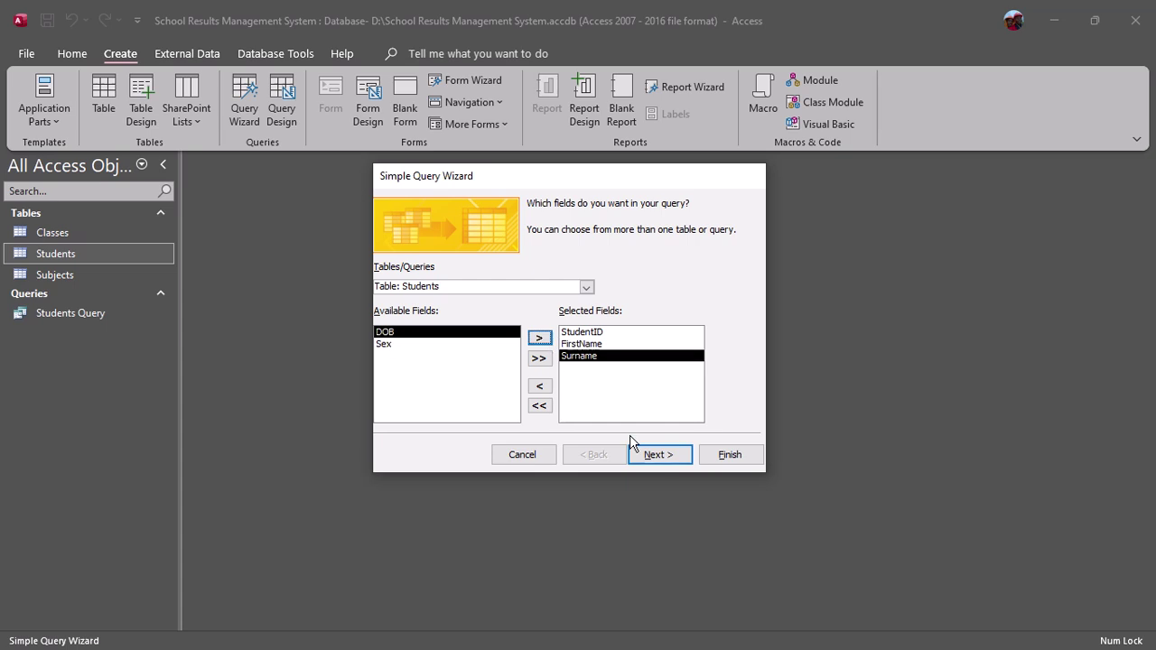
Step: Switch the field source to the Subjects table and include Maths, SS, English and ICT in the query
{"action": "left_click", "coordinate": [586, 287]}
{"action": "left_click", "coordinate": [480, 330]}
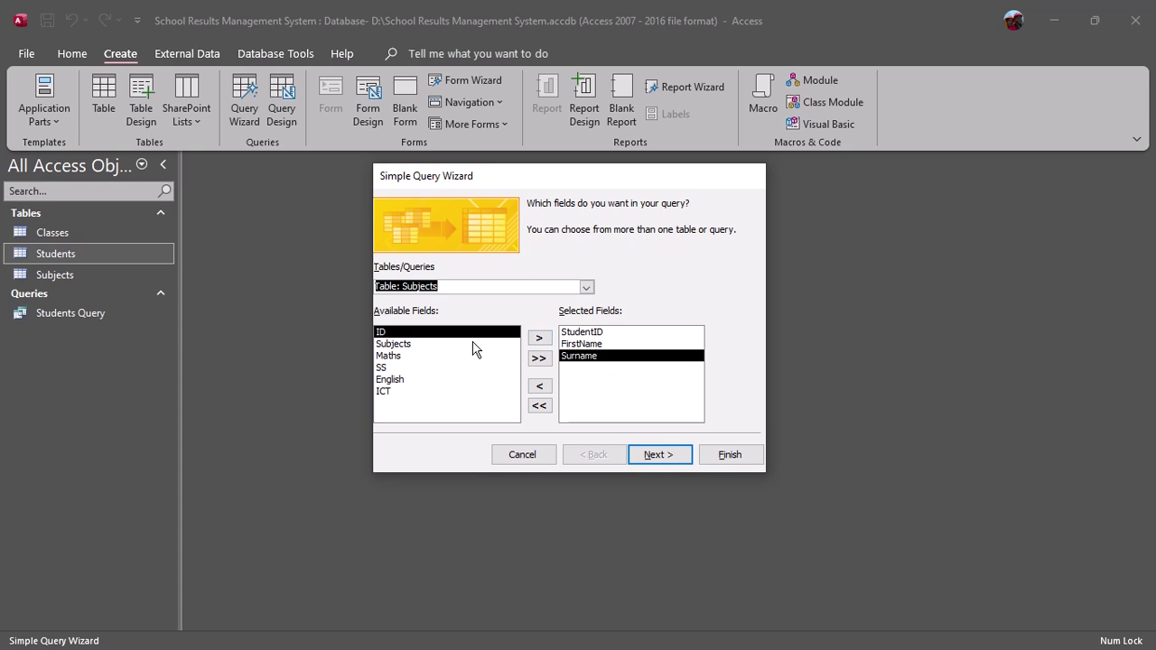
{"action": "left_click", "coordinate": [430, 344]}
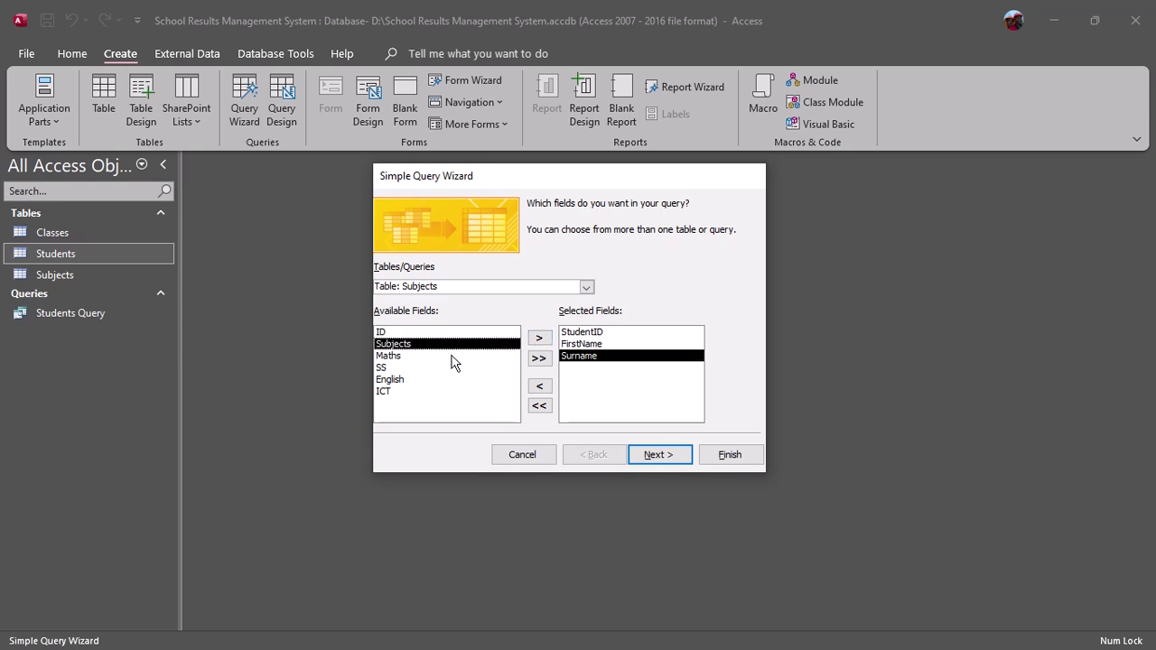
{"action": "left_click", "coordinate": [451, 356]}
{"action": "left_click", "coordinate": [538, 338]}
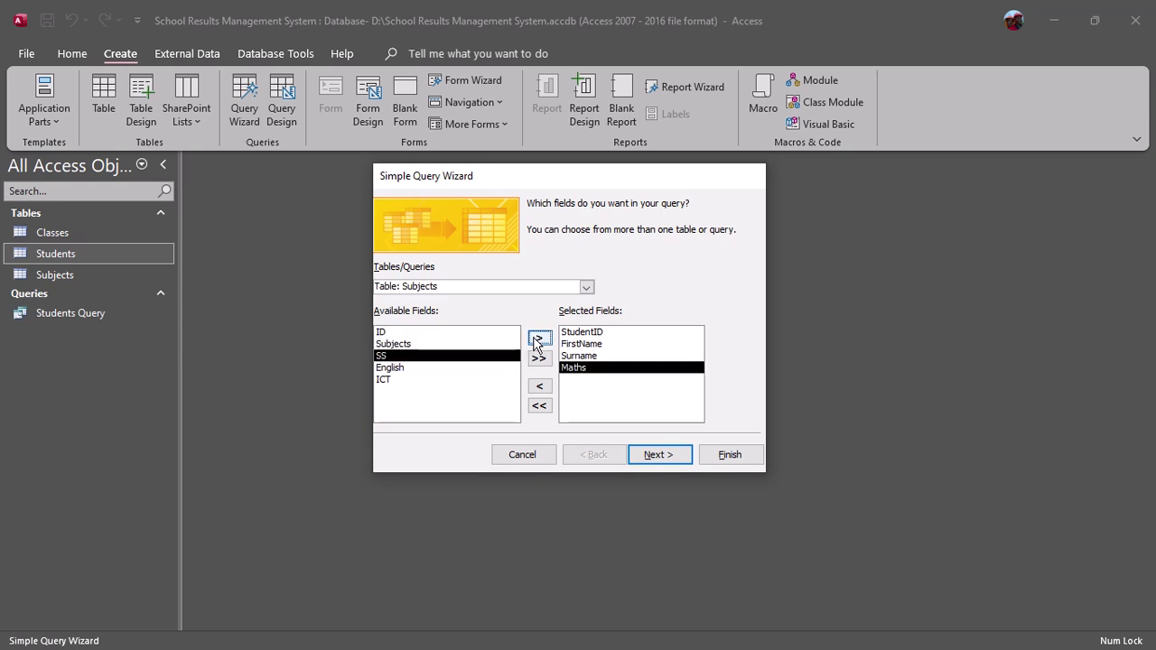
{"action": "left_click", "coordinate": [538, 339]}
{"action": "left_click", "coordinate": [538, 338]}
{"action": "left_click", "coordinate": [538, 338]}
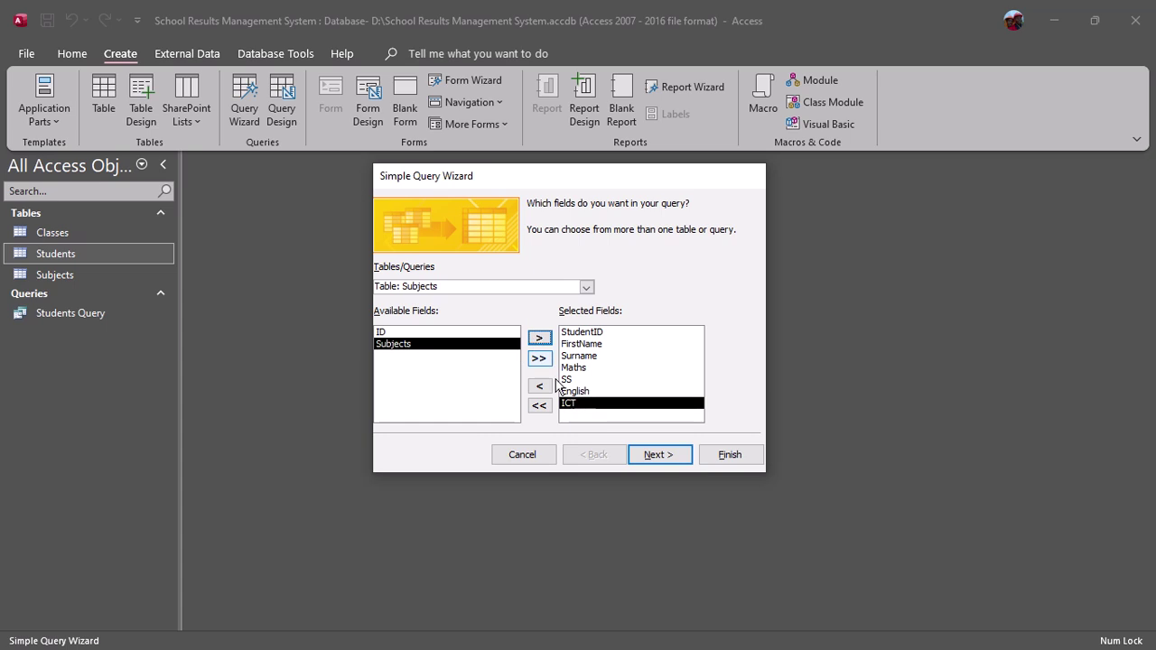
Step: Finish it as a detail query titled Students Query1, opening it to view information
{"action": "left_click", "coordinate": [650, 459]}
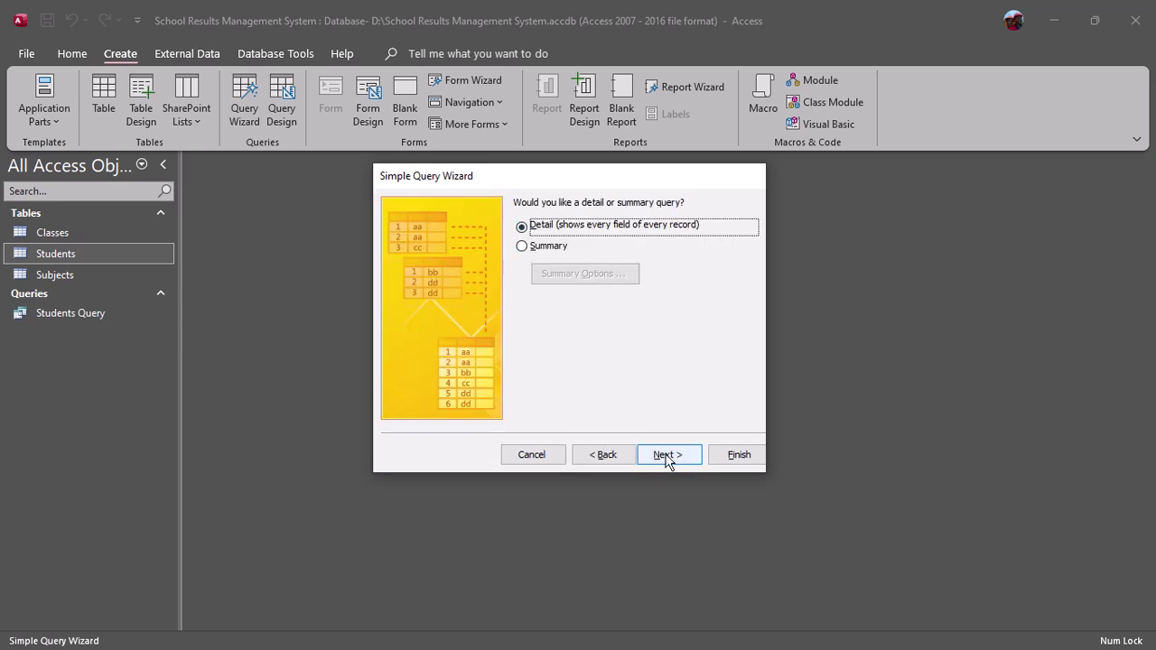
{"action": "left_click", "coordinate": [668, 456]}
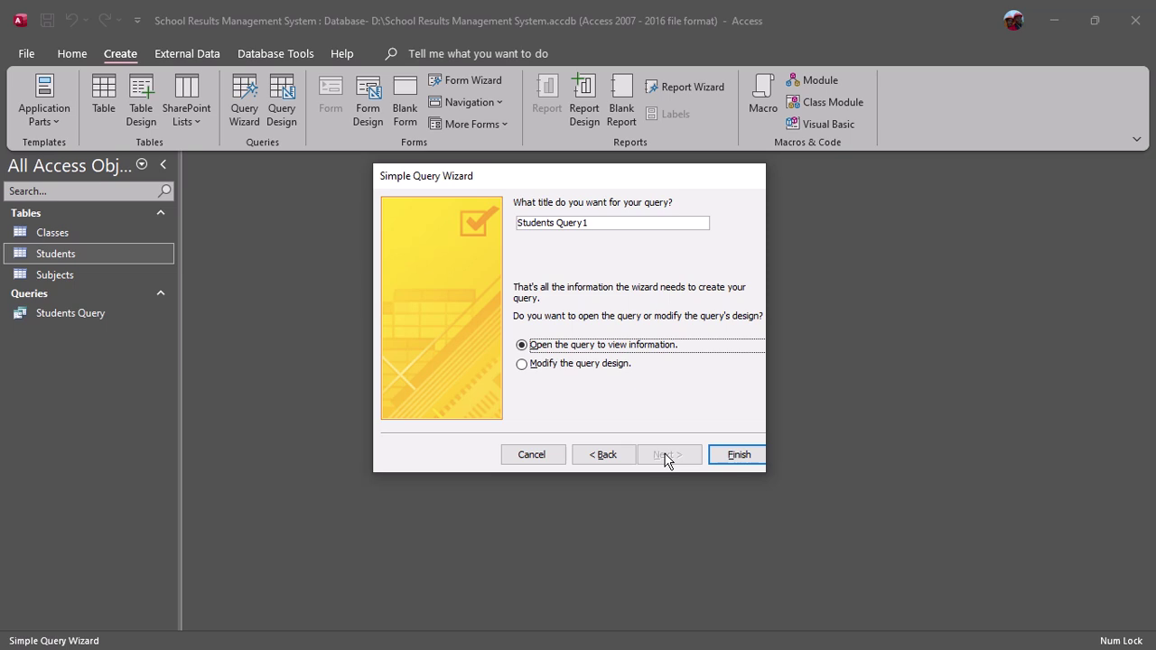
{"action": "left_click", "coordinate": [719, 457]}
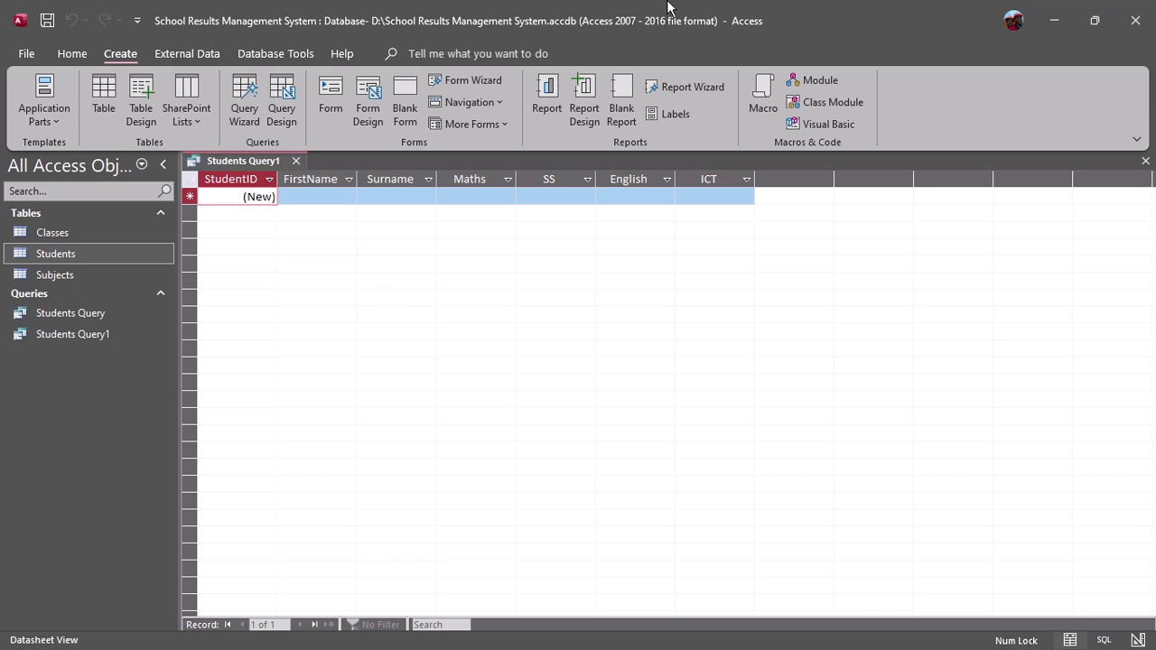
{"action": "mouse_move", "coordinate": [437, 17]}
{"action": "left_click", "coordinate": [467, 49]}
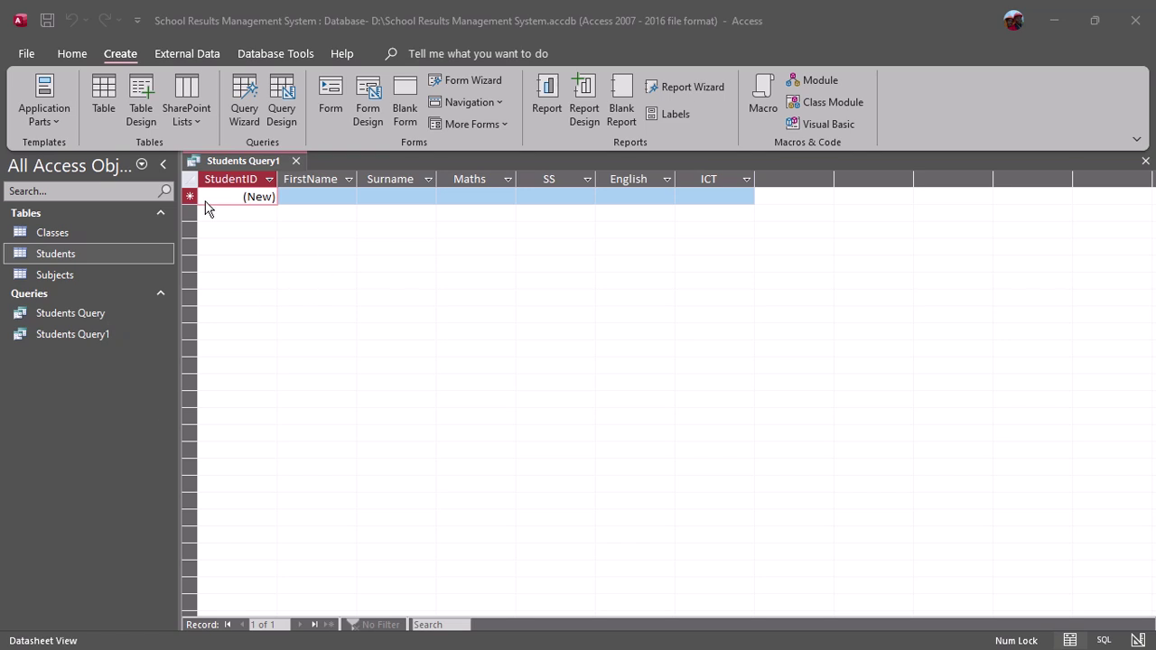
Step: Close the open query and rename Students Query1 as Student Results
{"action": "left_click", "coordinate": [296, 160]}
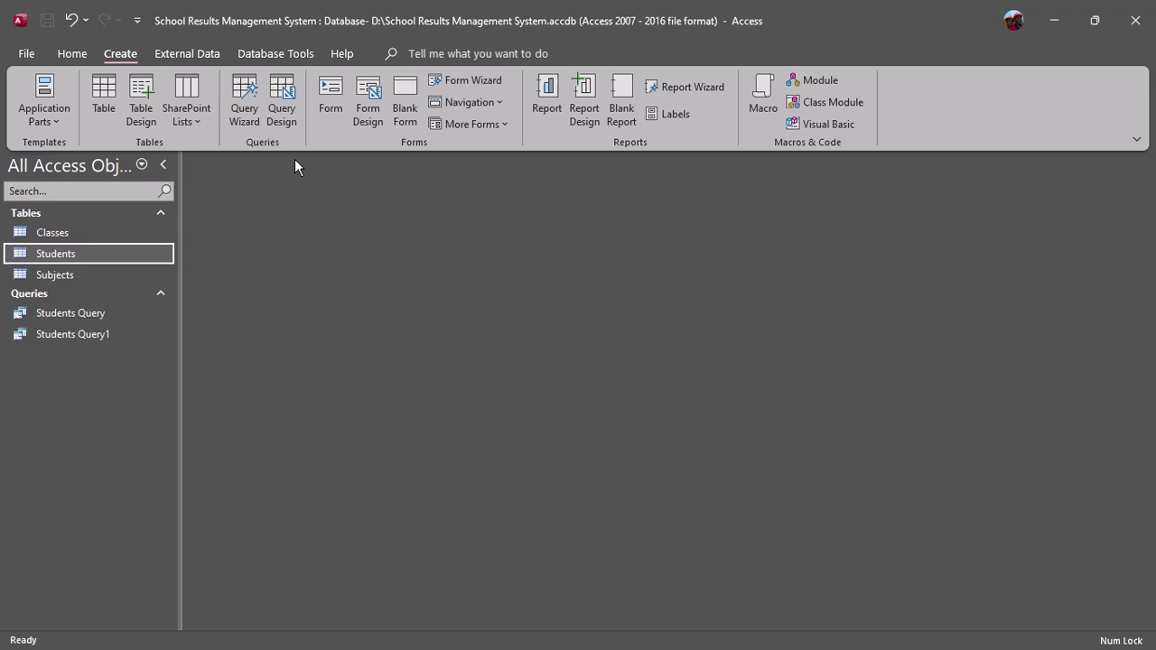
{"action": "left_click", "coordinate": [100, 336]}
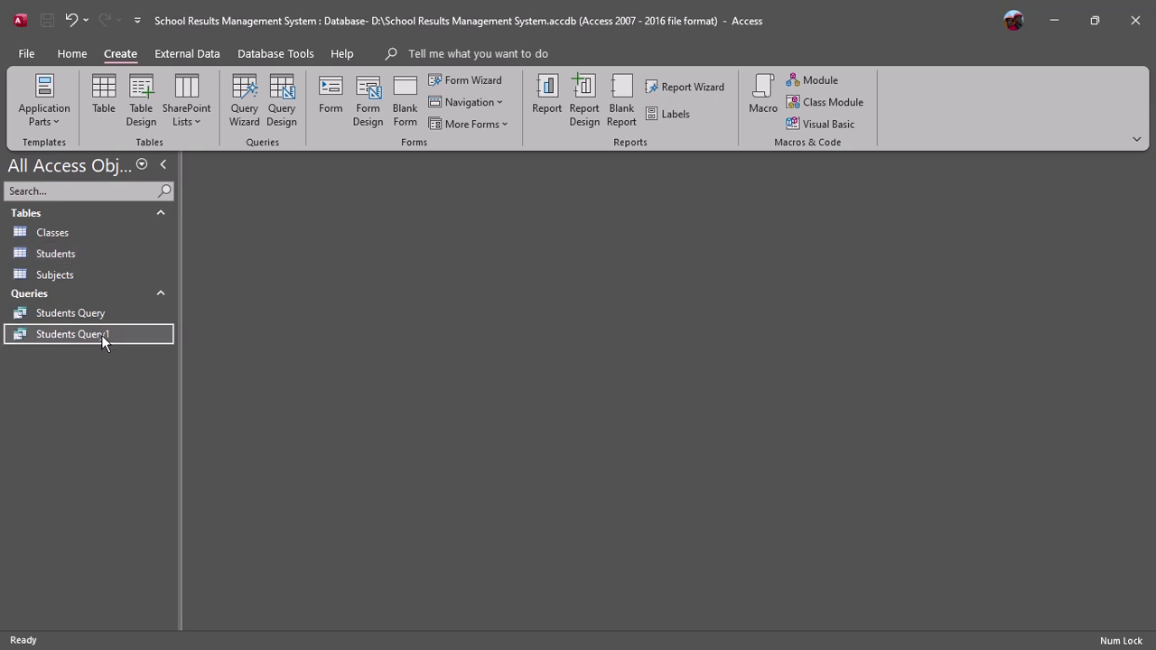
{"action": "right_click", "coordinate": [100, 335]}
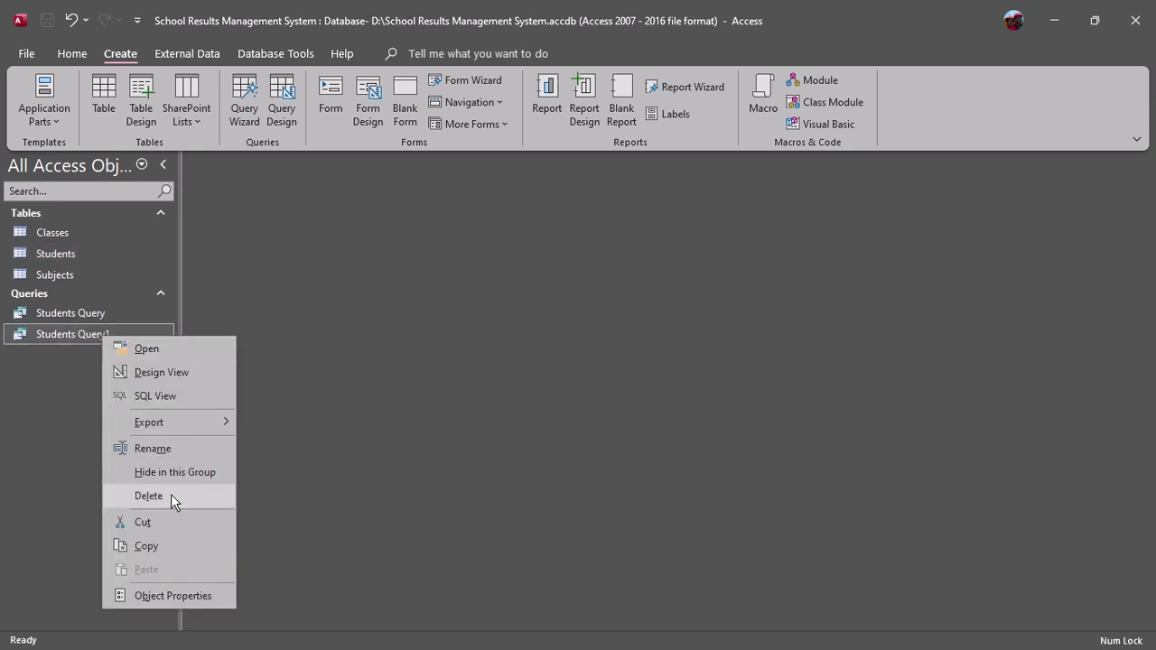
{"action": "left_click", "coordinate": [151, 448]}
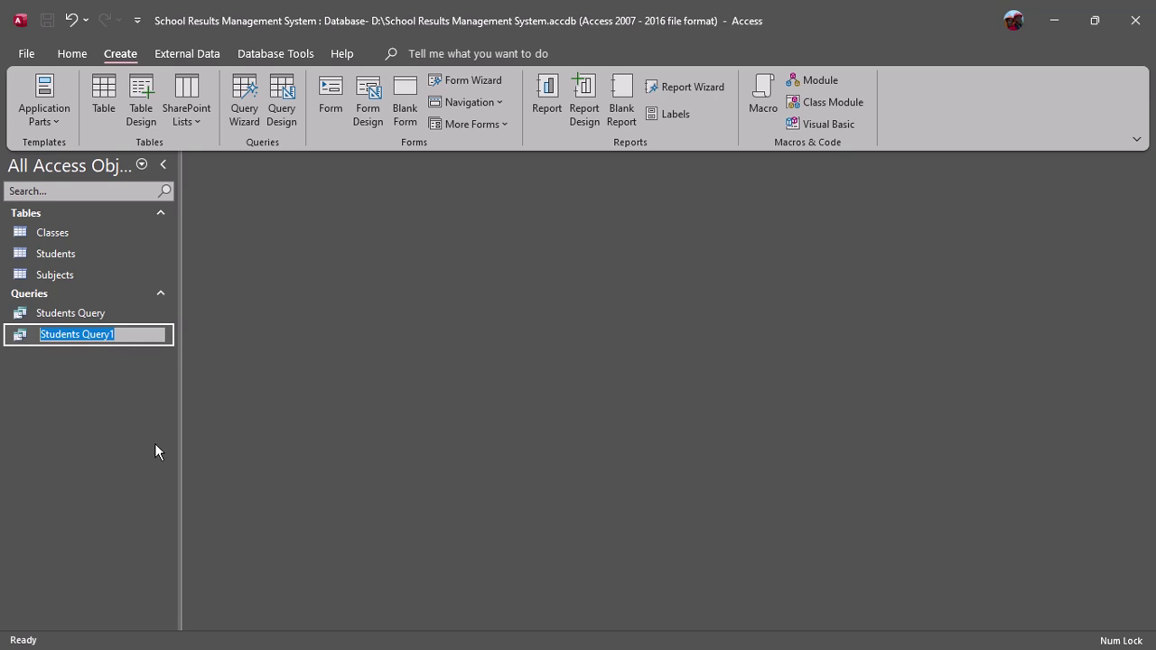
{"action": "type", "text": "Stu"}
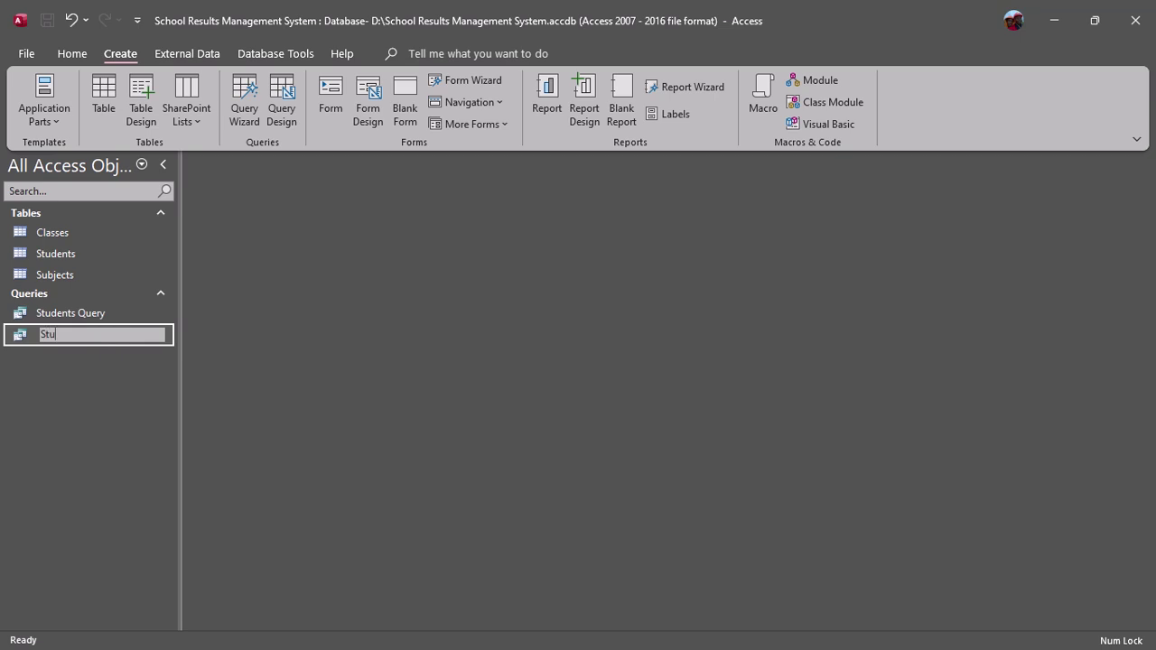
{"action": "type", "text": "dent Results"}
{"action": "key", "text": "Return"}
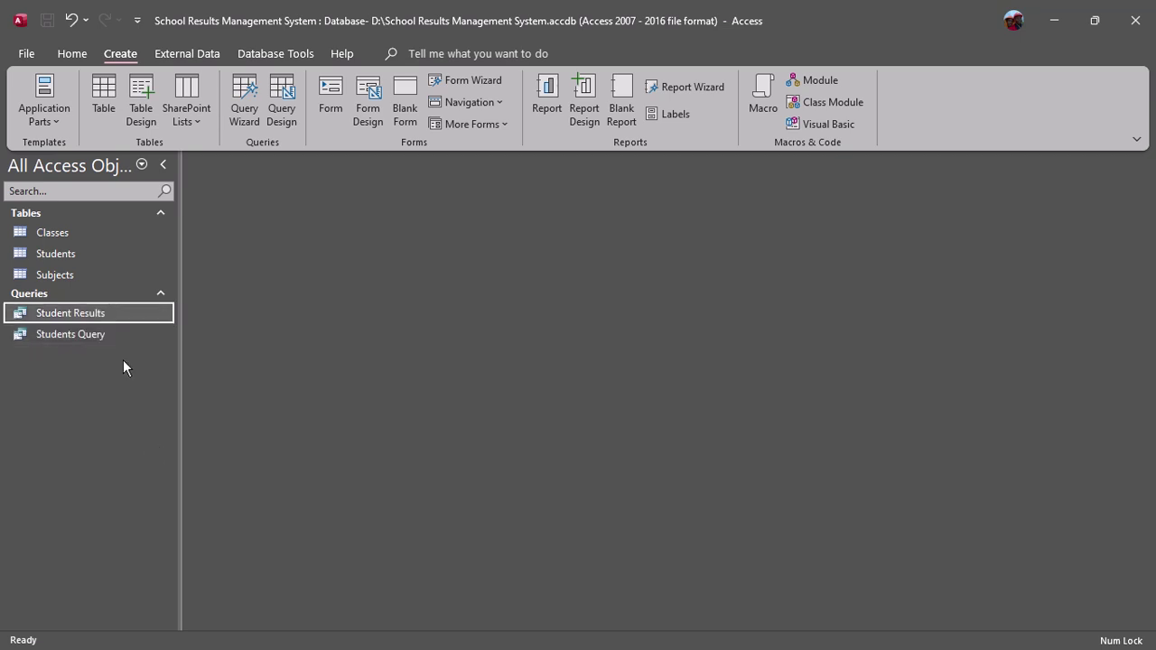
Step: Rename the Students Query query as Resgistration
{"action": "left_click", "coordinate": [100, 334]}
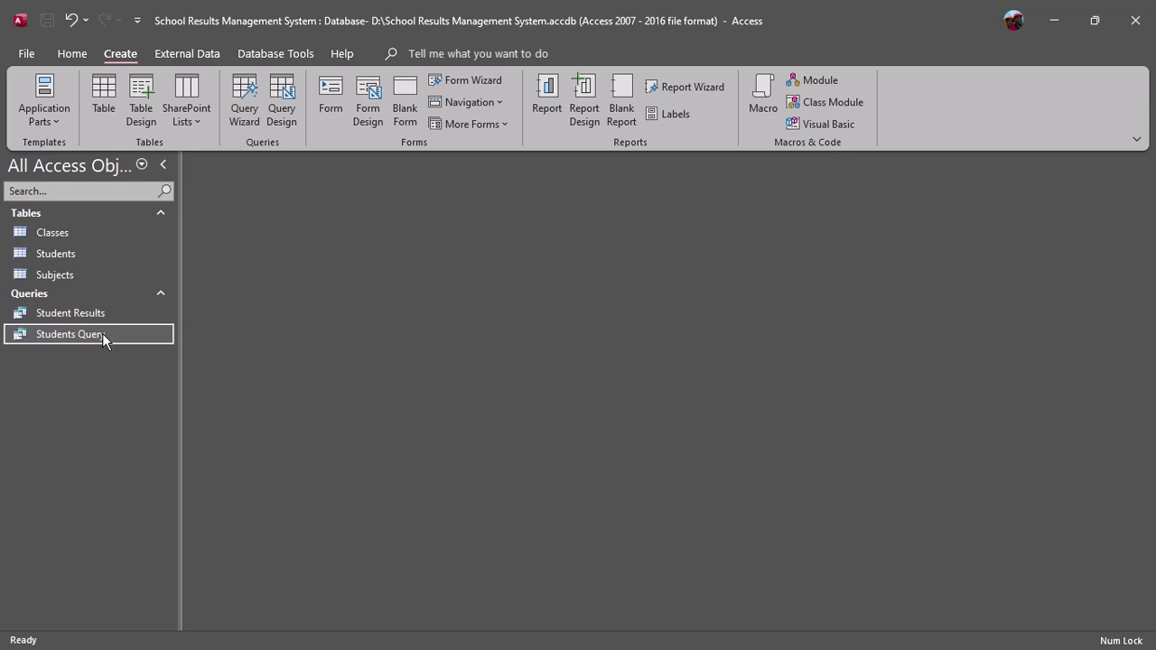
{"action": "right_click", "coordinate": [103, 333]}
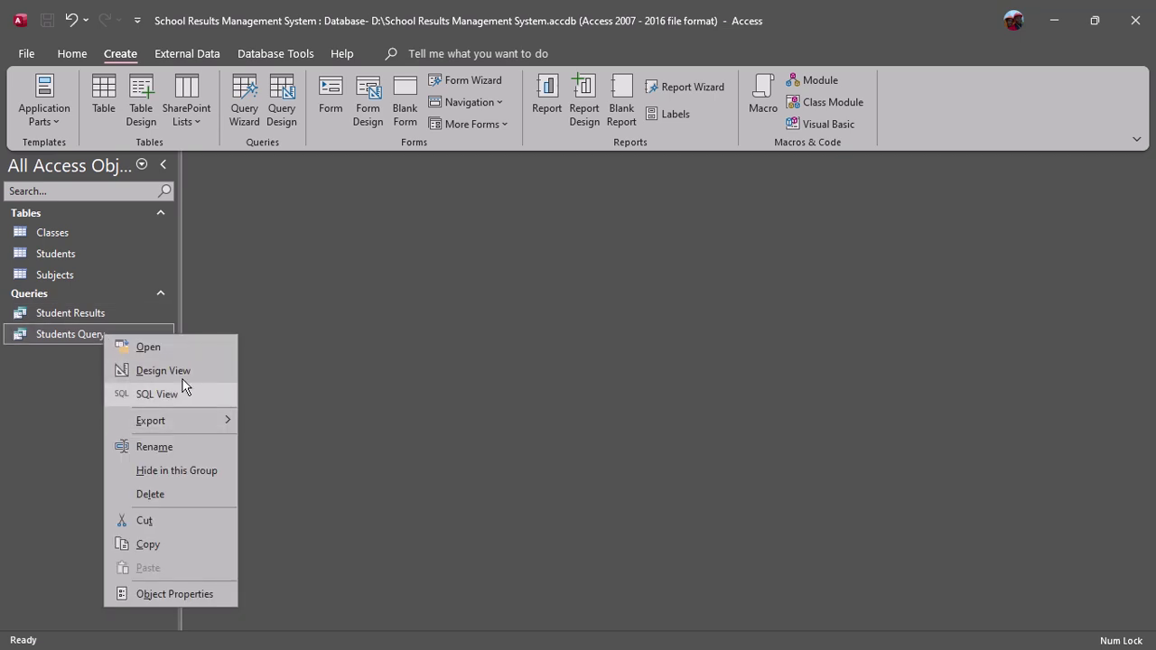
{"action": "left_click", "coordinate": [161, 422]}
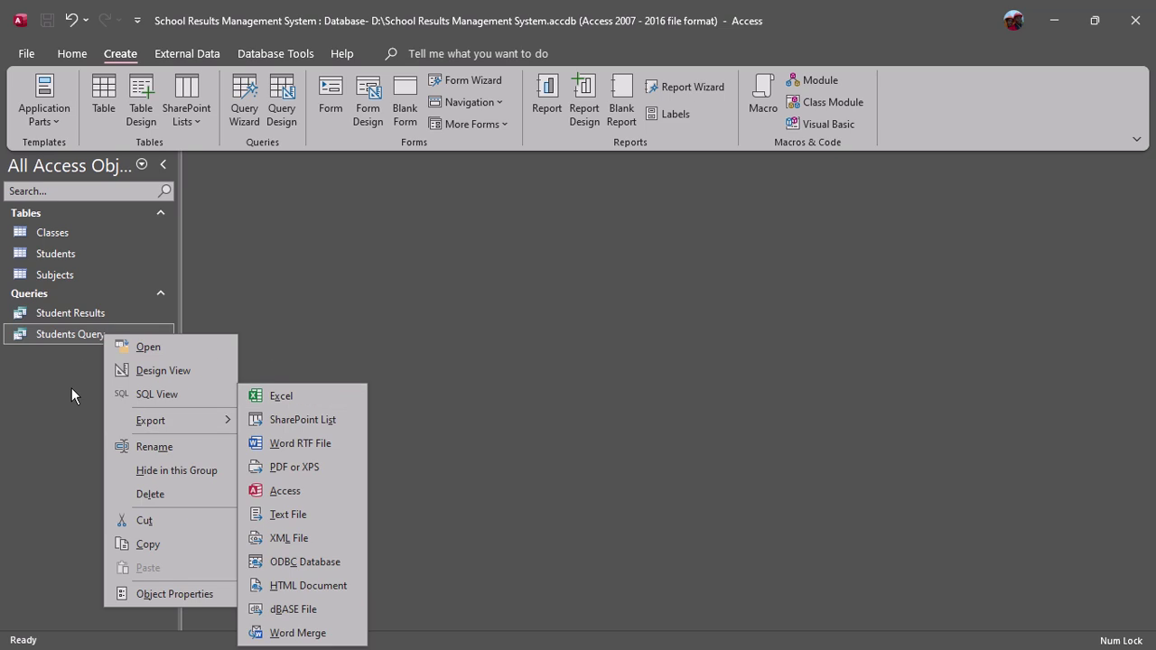
{"action": "left_click", "coordinate": [71, 388]}
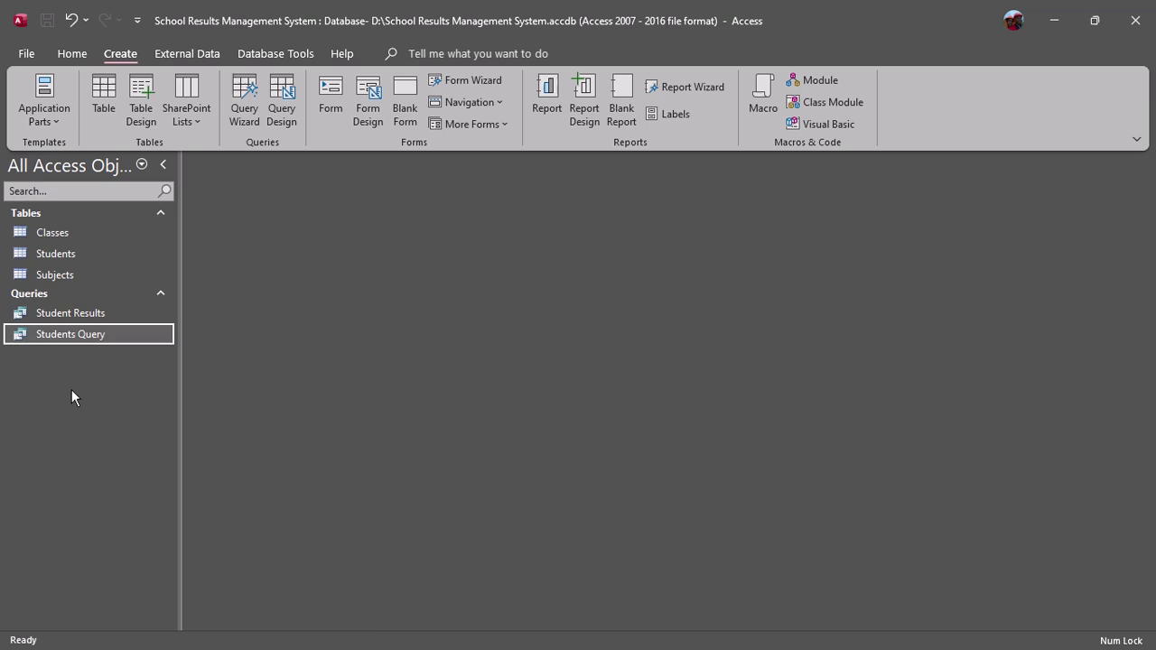
{"action": "right_click", "coordinate": [84, 332]}
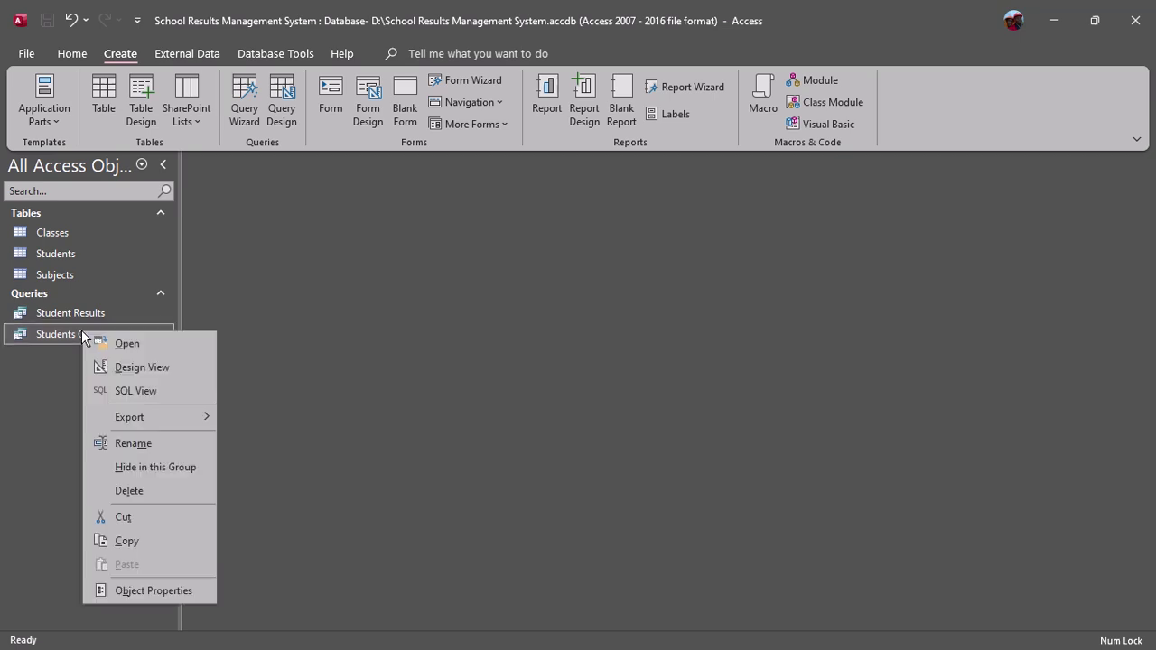
{"action": "left_click", "coordinate": [159, 444]}
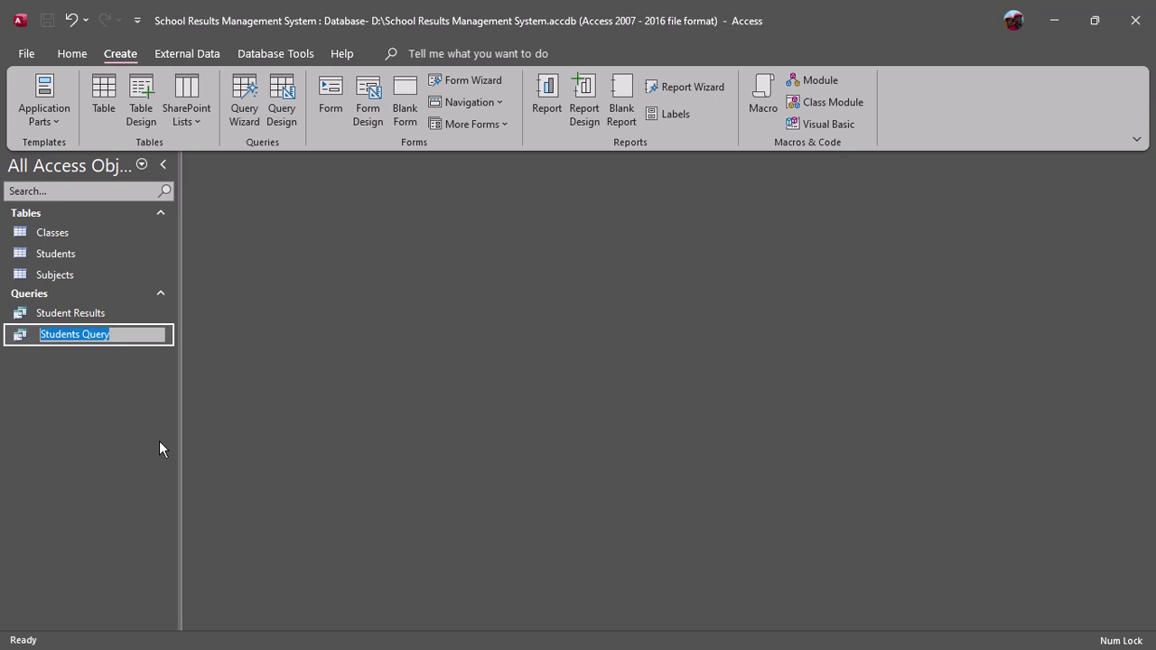
{"action": "type", "text": "Re"}
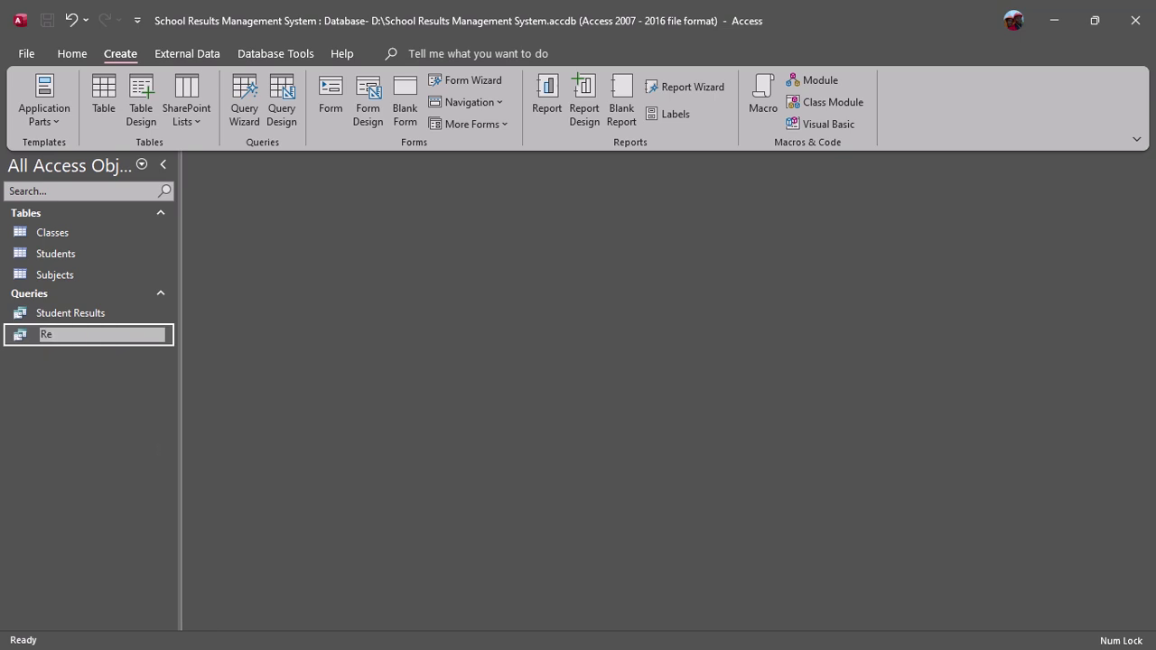
{"action": "type", "text": "sgistration"}
{"action": "key", "text": "Return"}
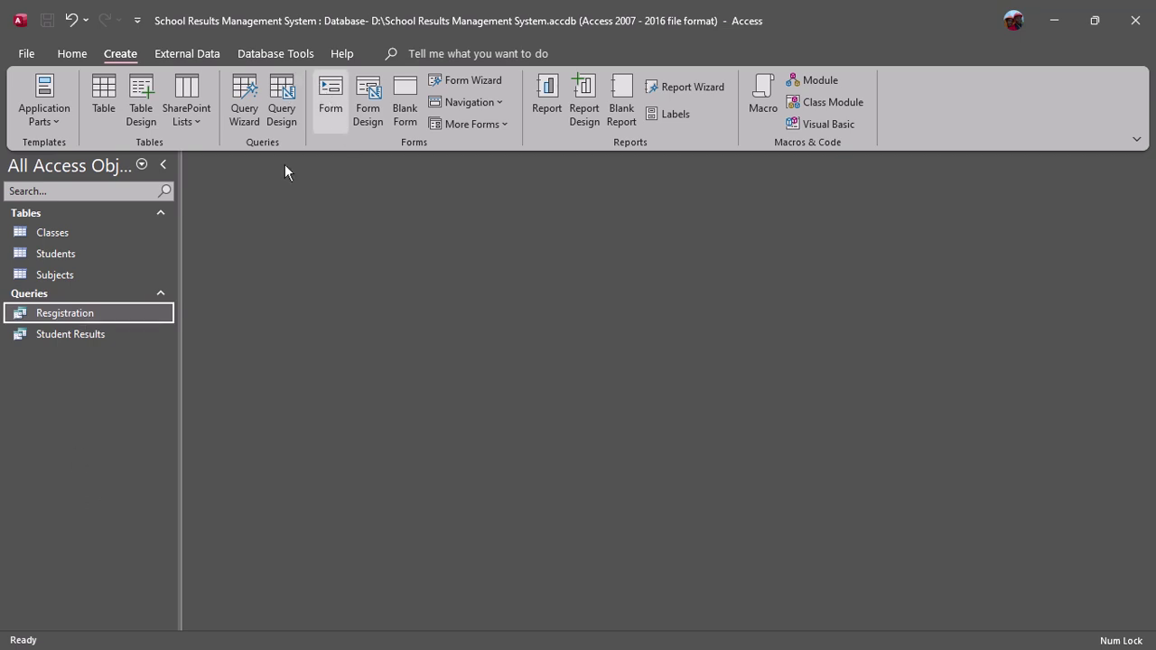
Step: Generate a basic form from the Resgistration query and another from the Student Results query
{"action": "left_click", "coordinate": [327, 98]}
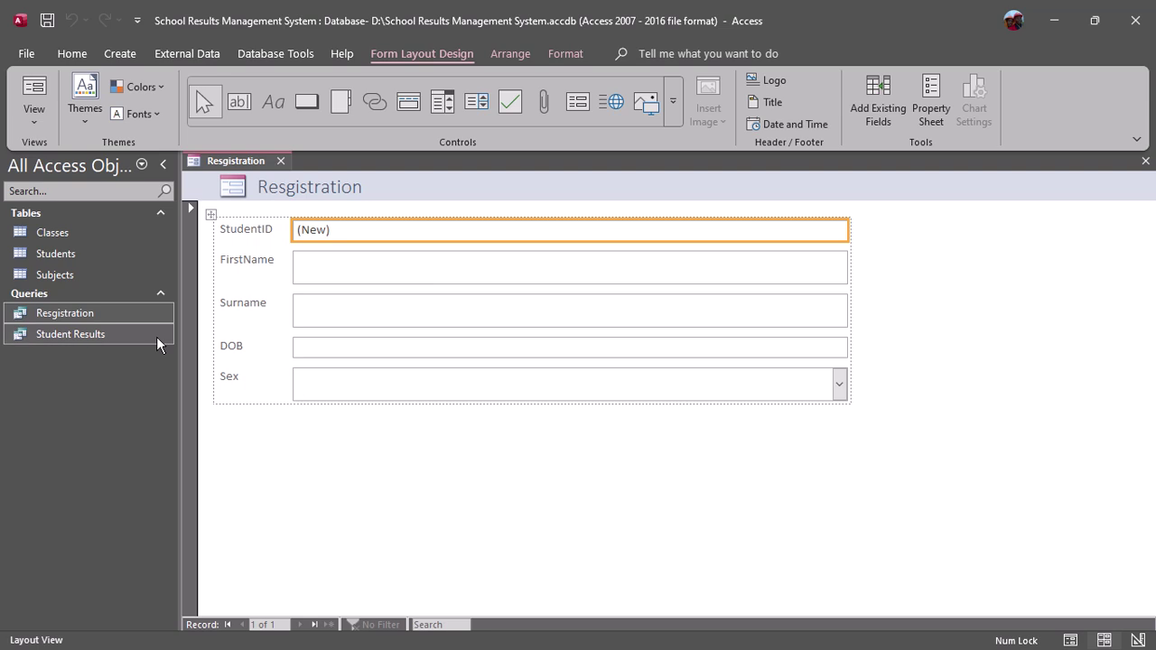
{"action": "left_click", "coordinate": [86, 338]}
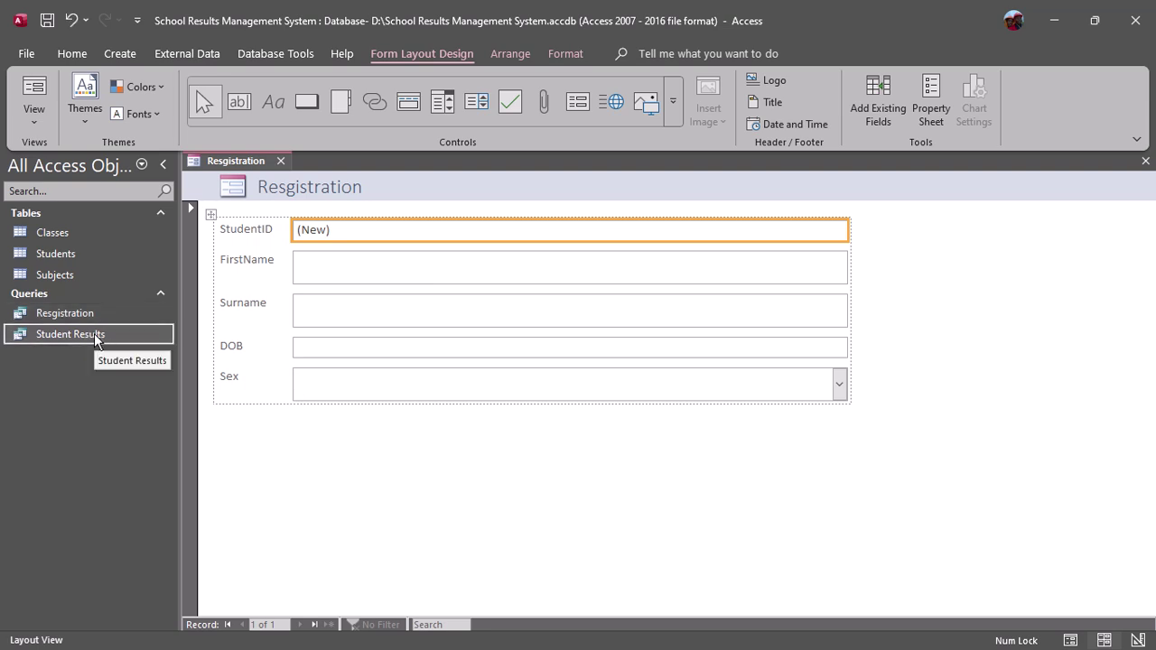
{"action": "left_click", "coordinate": [121, 53]}
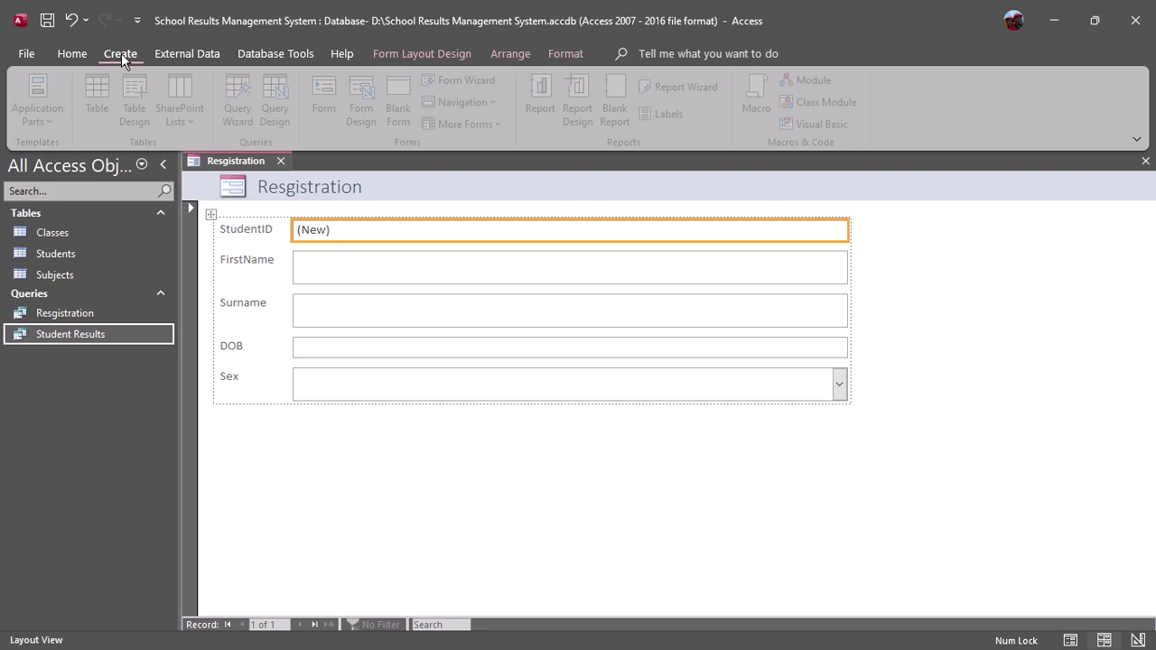
{"action": "left_click", "coordinate": [330, 110]}
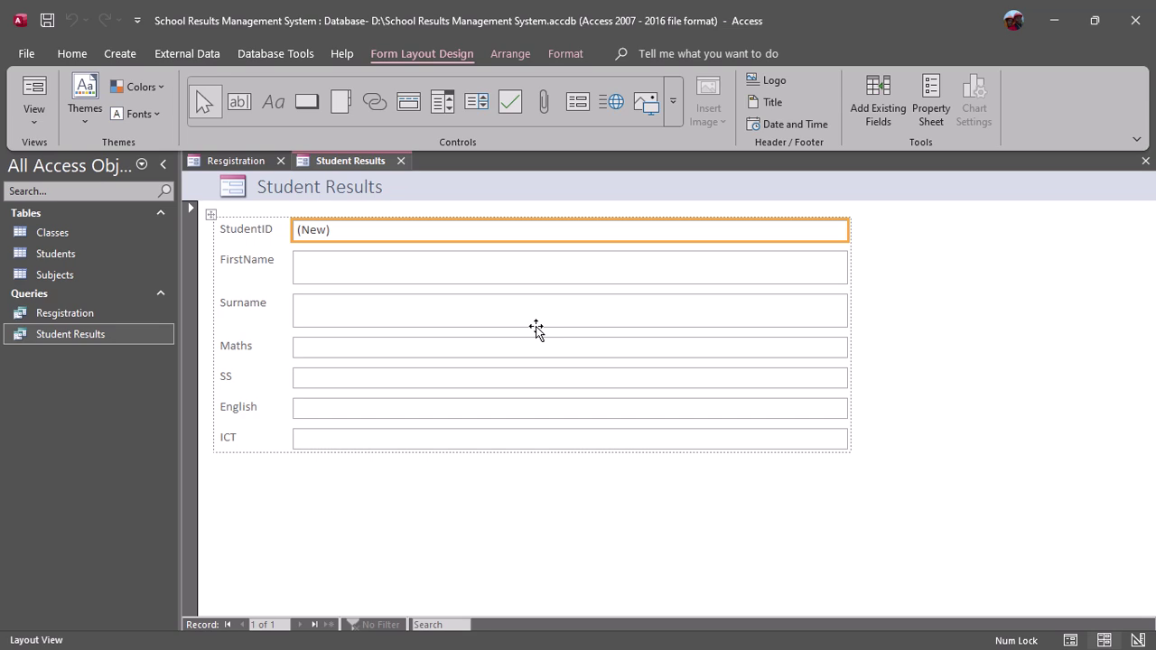
Step: Save the two new forms under the names Resgistration and Student Results, and close both
{"action": "left_click", "coordinate": [222, 165]}
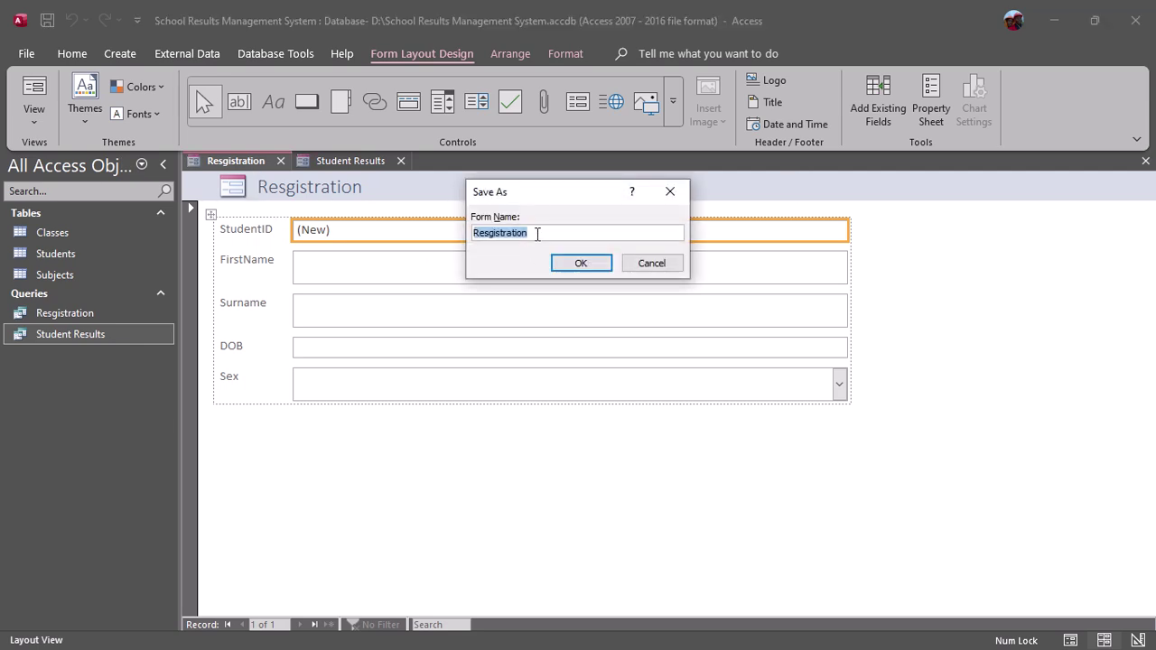
{"action": "left_click", "coordinate": [564, 264]}
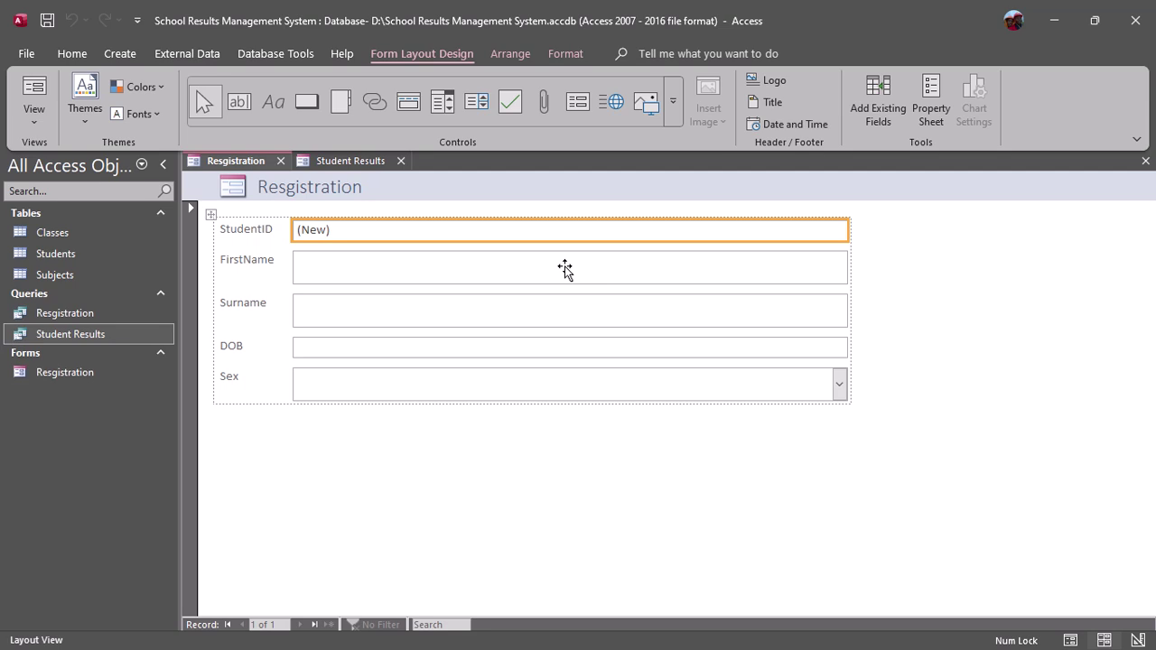
{"action": "left_click", "coordinate": [325, 157]}
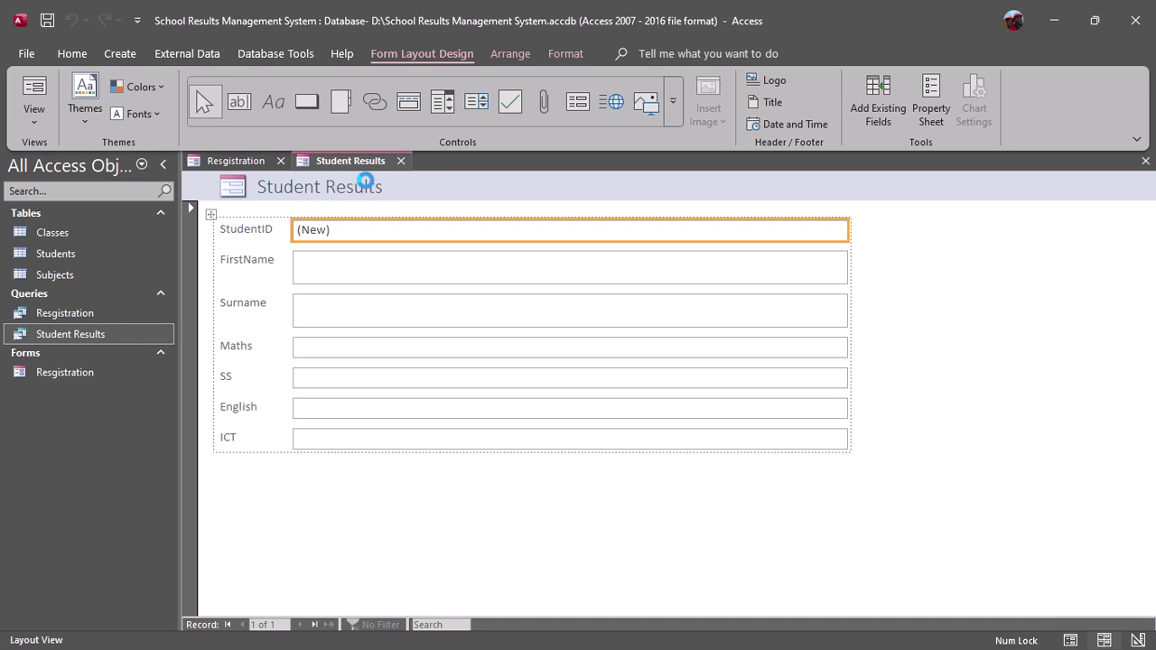
{"action": "key", "text": "ctrl+s"}
{"action": "left_click", "coordinate": [580, 263]}
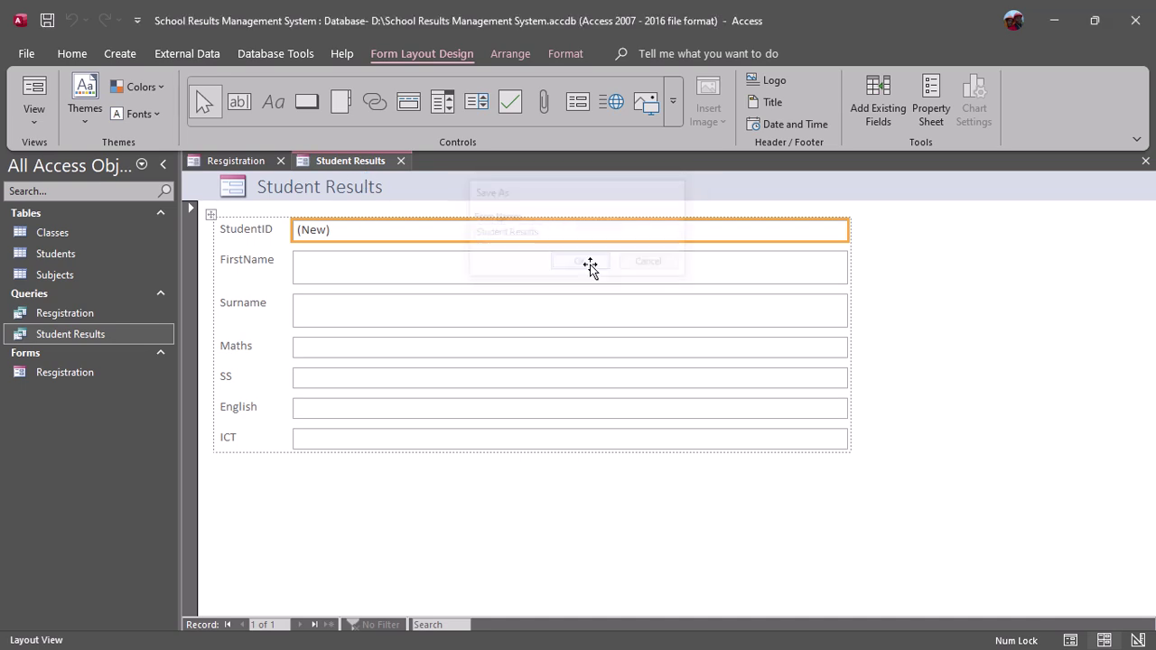
{"action": "left_click", "coordinate": [400, 161]}
{"action": "left_click", "coordinate": [280, 161]}
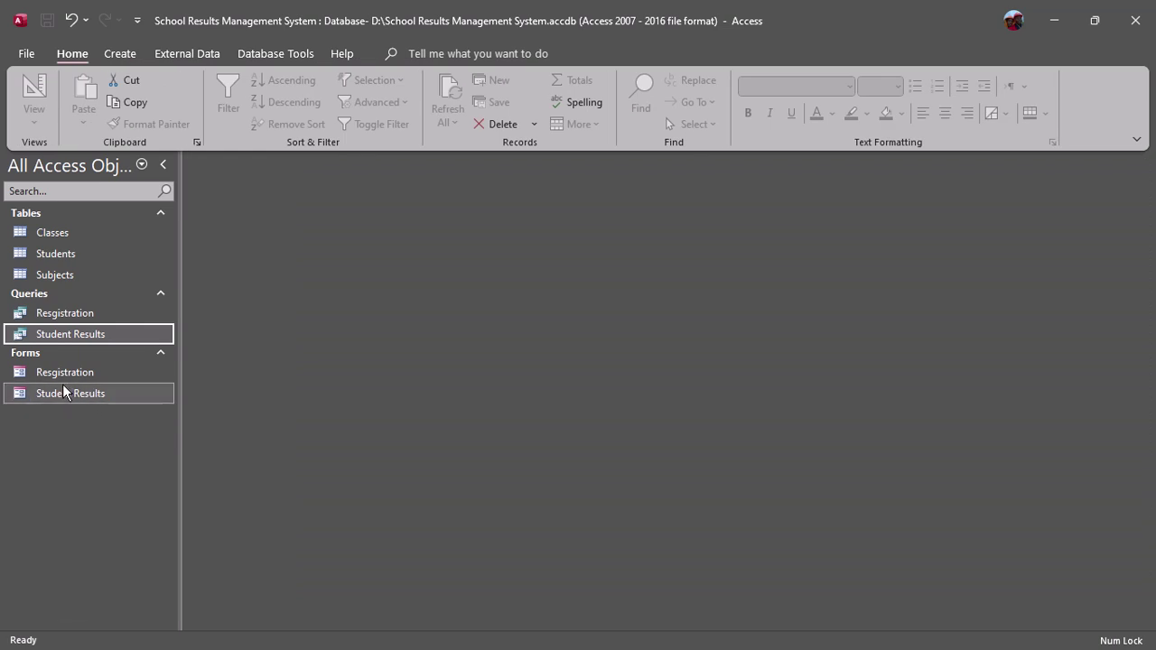
Step: Open the Resgistration form and enter the student's first name in FirstName and the surname in Surname
{"action": "double_click", "coordinate": [70, 379]}
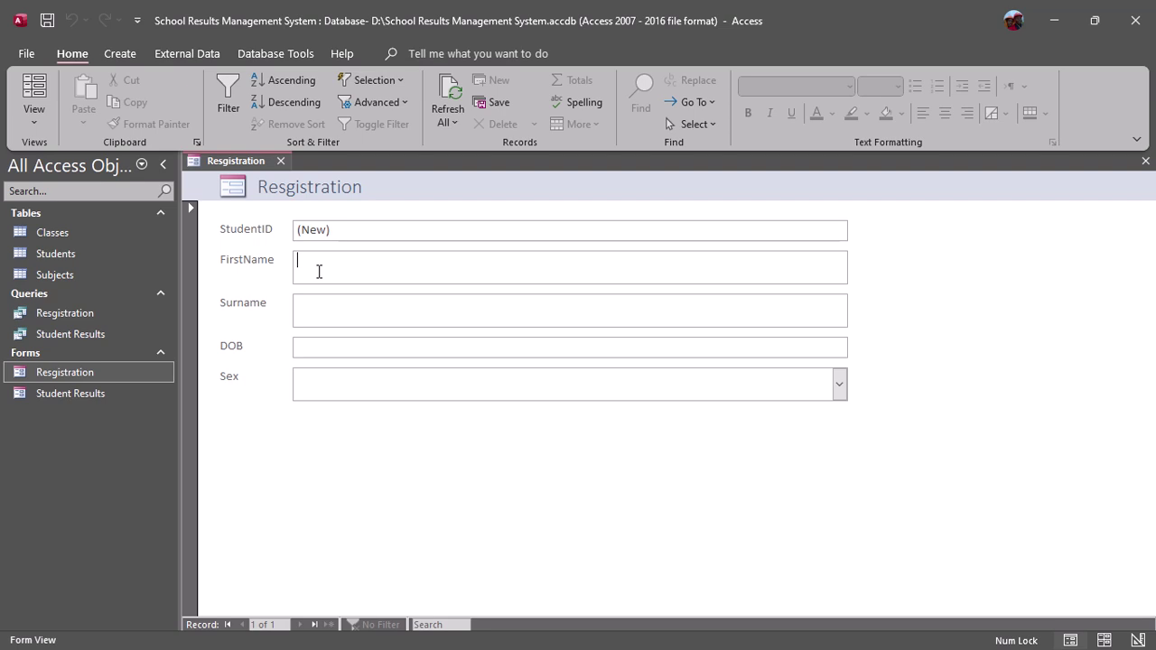
{"action": "type", "text": "Ruth Chomba"}
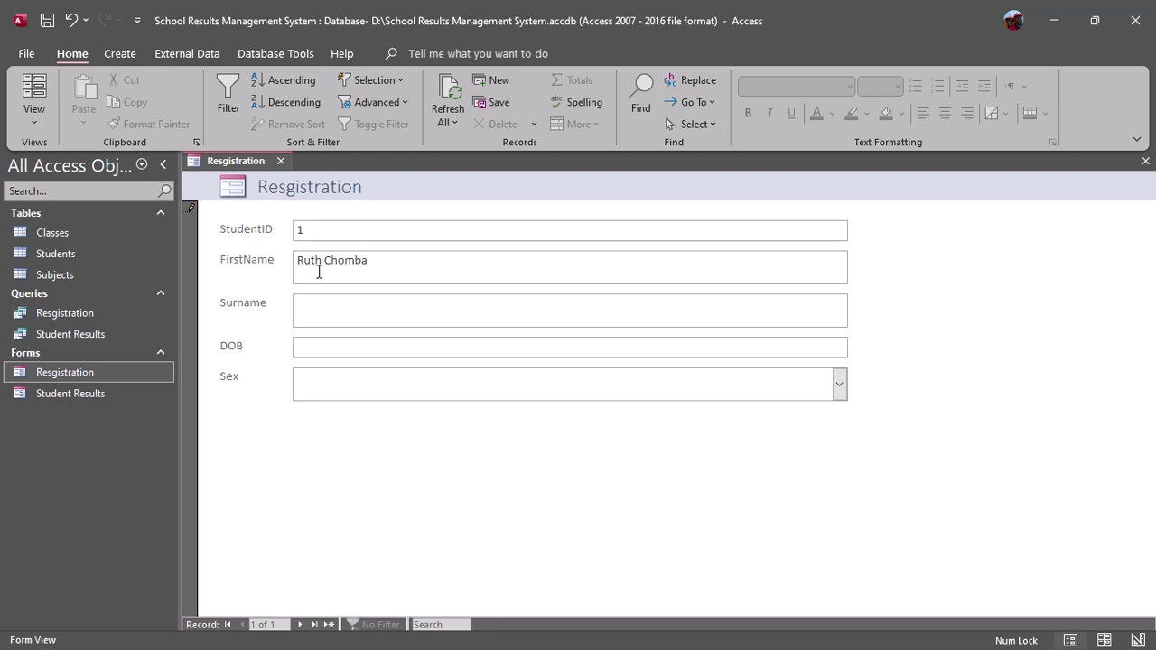
{"action": "left_click_drag", "start_coordinate": [364, 260], "coordinate": [329, 261]}
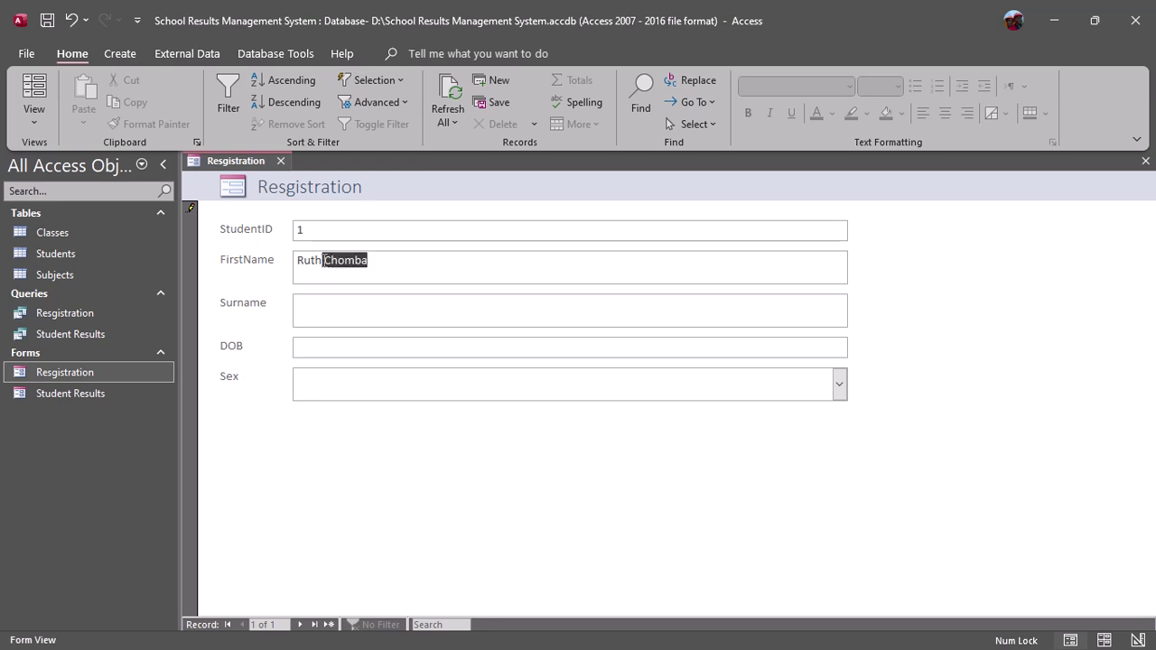
{"action": "key", "text": "ctrl+x"}
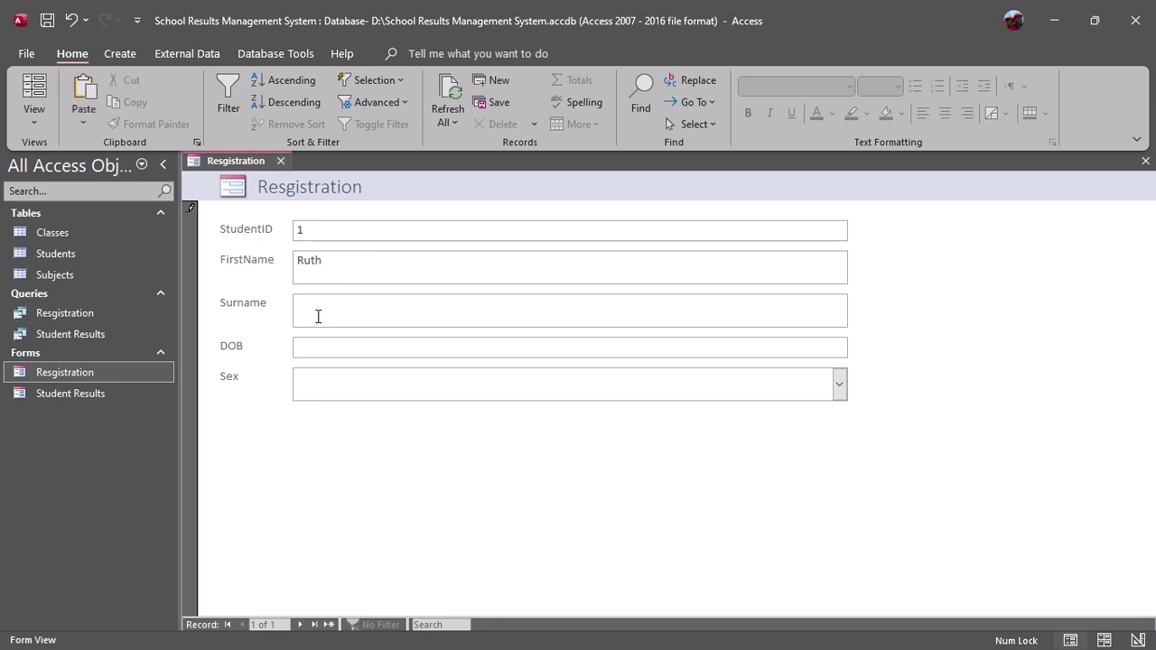
{"action": "left_click", "coordinate": [318, 316]}
{"action": "key", "text": "ctrl+v"}
Step: Pick the student's date of birth from the DOB calendar and set Sex to Female
{"action": "left_click", "coordinate": [322, 348]}
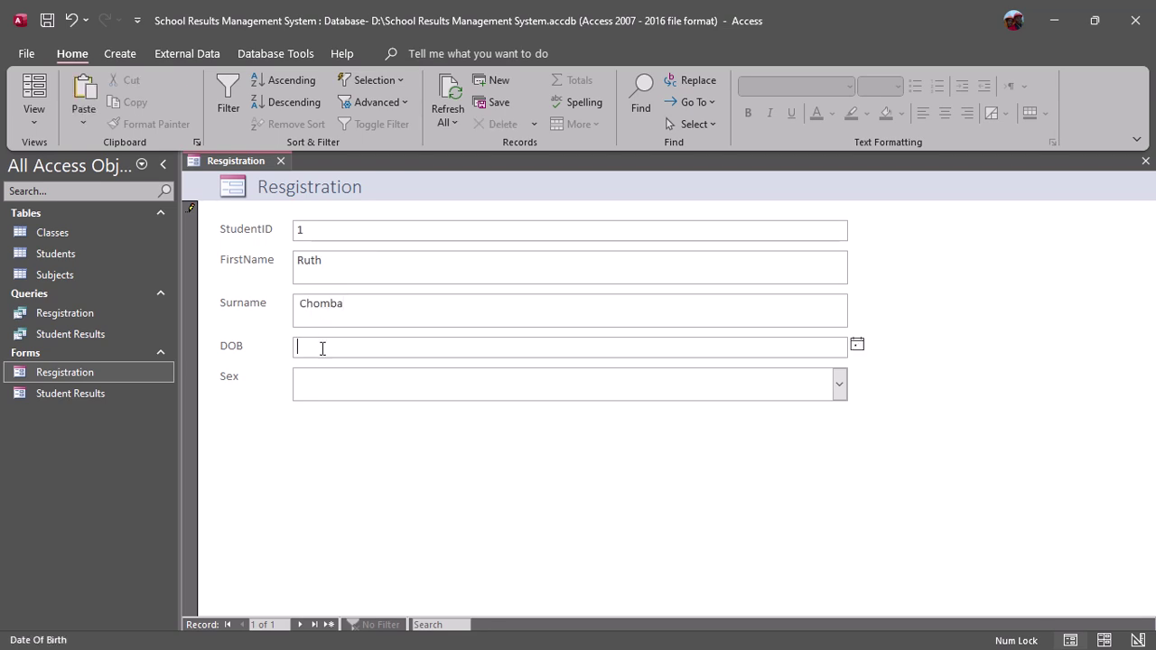
{"action": "left_click", "coordinate": [857, 345]}
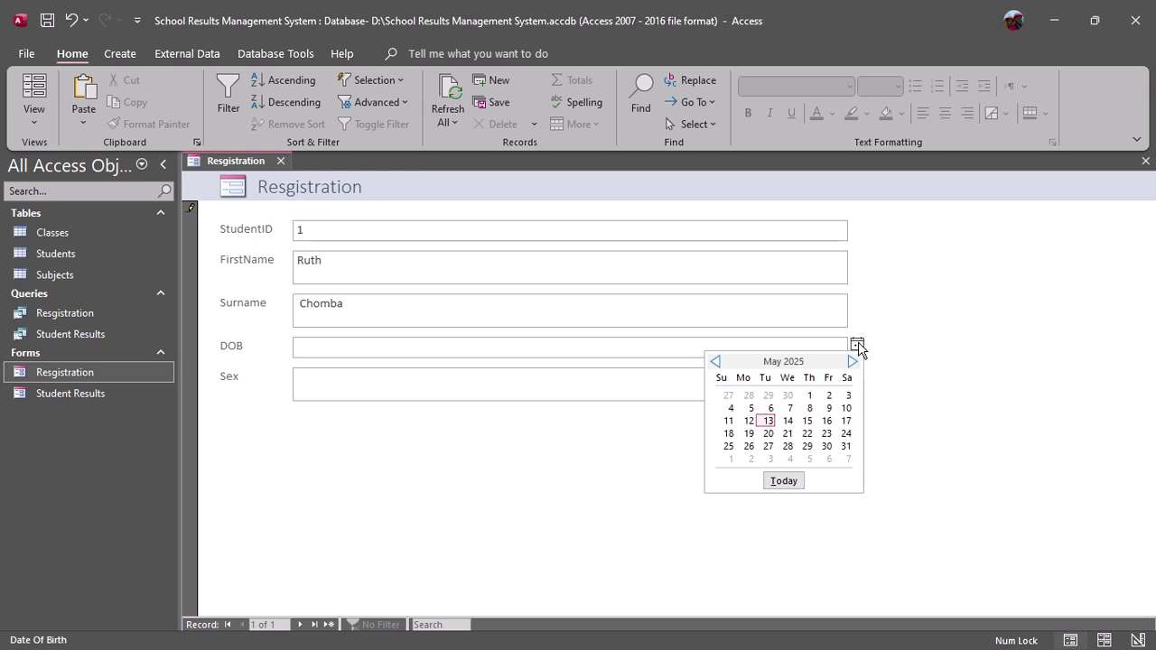
{"action": "left_click", "coordinate": [728, 421]}
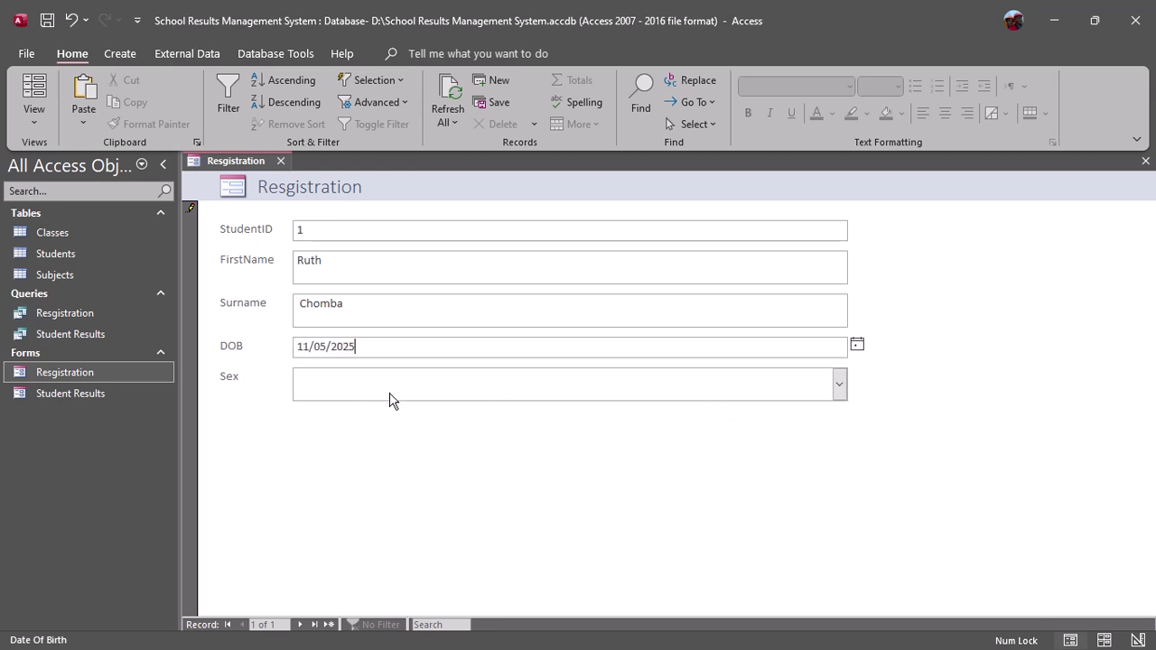
{"action": "left_click", "coordinate": [449, 390]}
{"action": "left_click", "coordinate": [840, 389]}
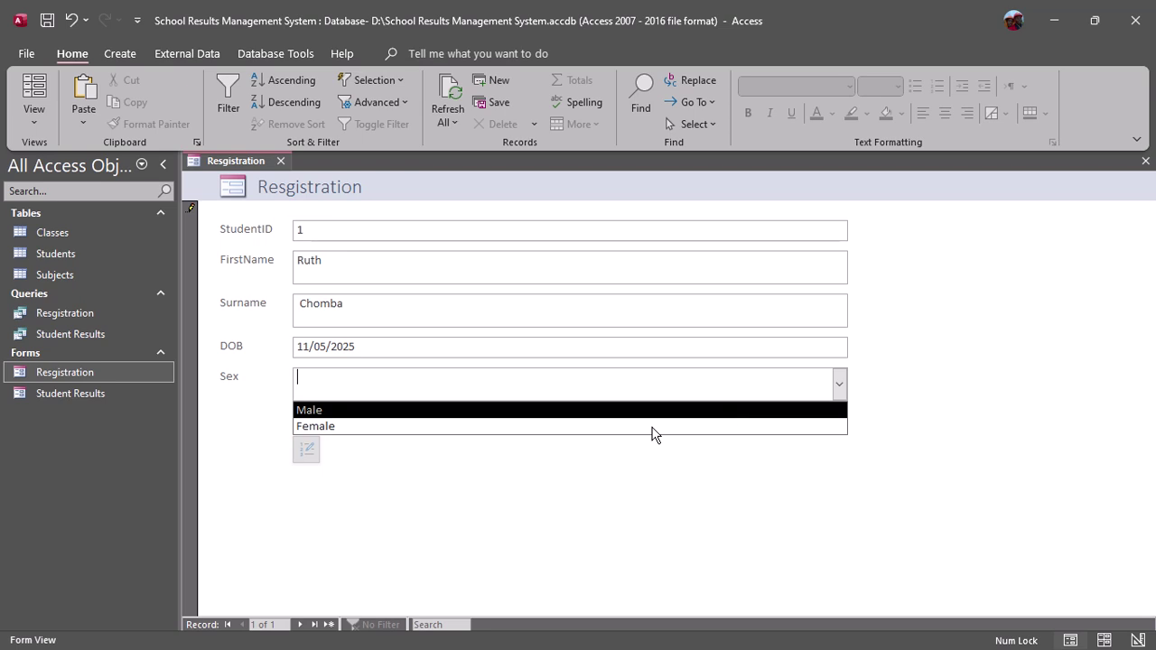
{"action": "left_click", "coordinate": [449, 428]}
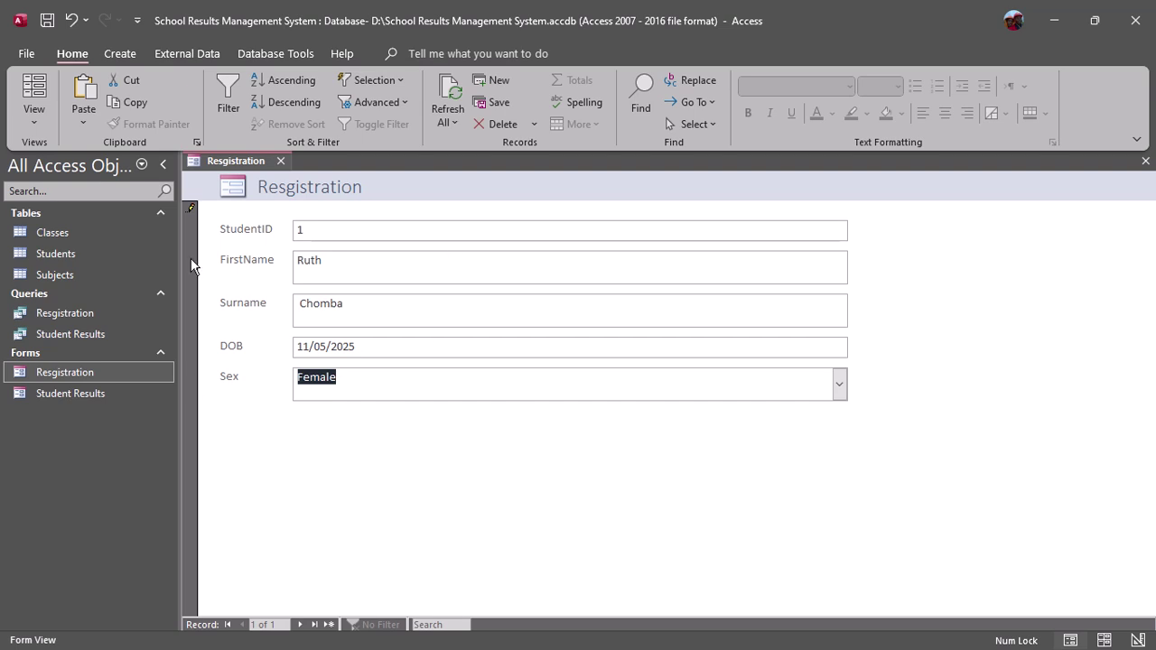
Step: Switch the Resgistration form to Design View and extend its Detail section downward to make blank space below the Sex field
{"action": "right_click", "coordinate": [237, 174]}
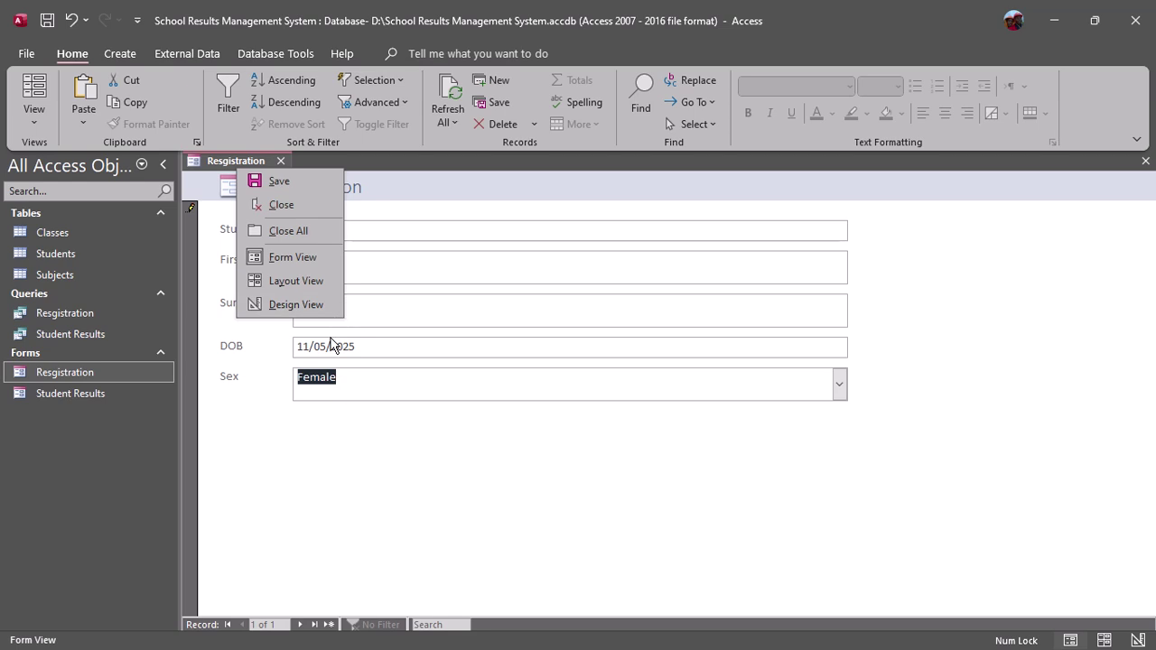
{"action": "left_click", "coordinate": [309, 303]}
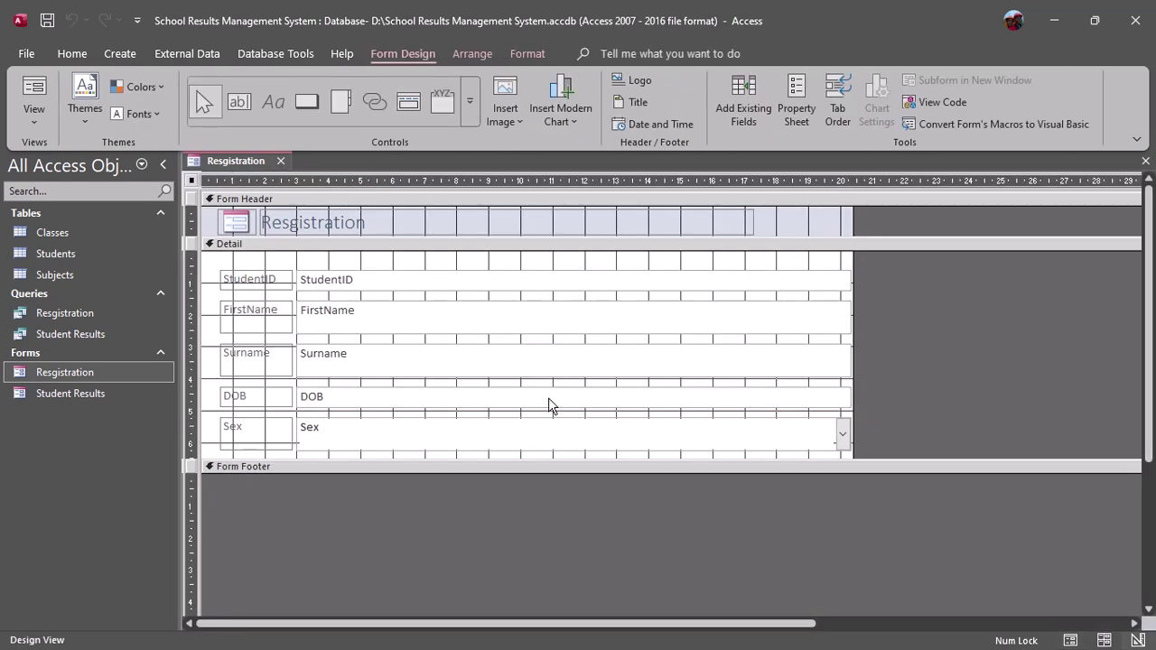
{"action": "left_click_drag", "start_coordinate": [557, 469], "coordinate": [557, 499]}
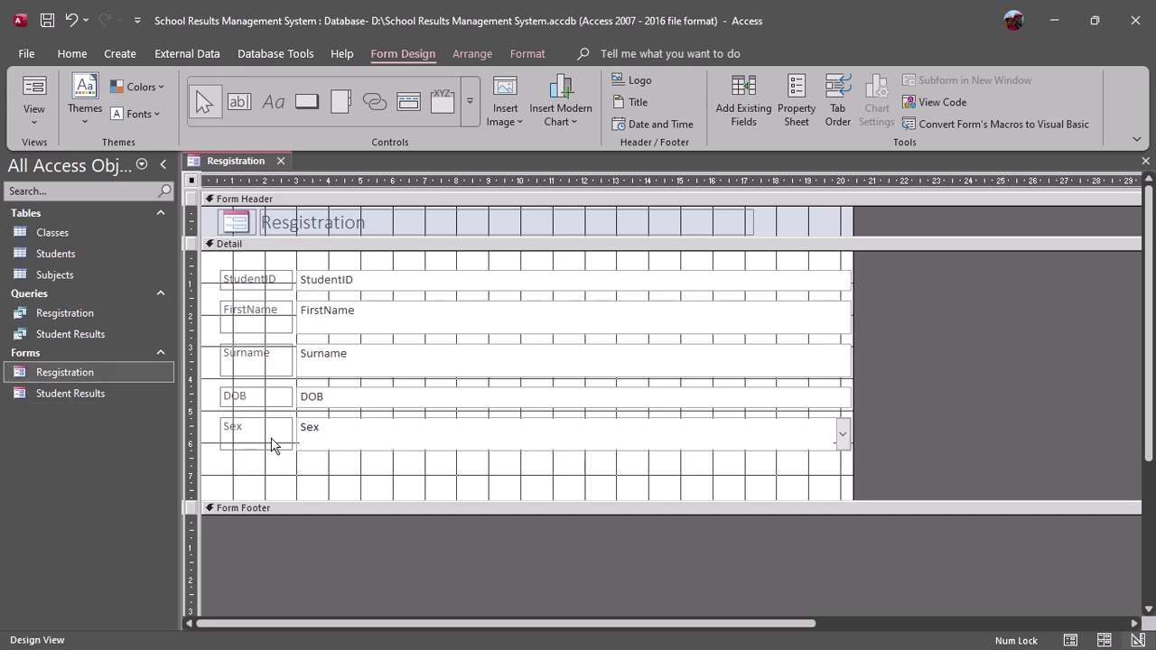
Step: Draw a command button below the Sex field on the Resgistration form and assign it the Record Operations action Save Record
{"action": "left_click", "coordinate": [309, 105]}
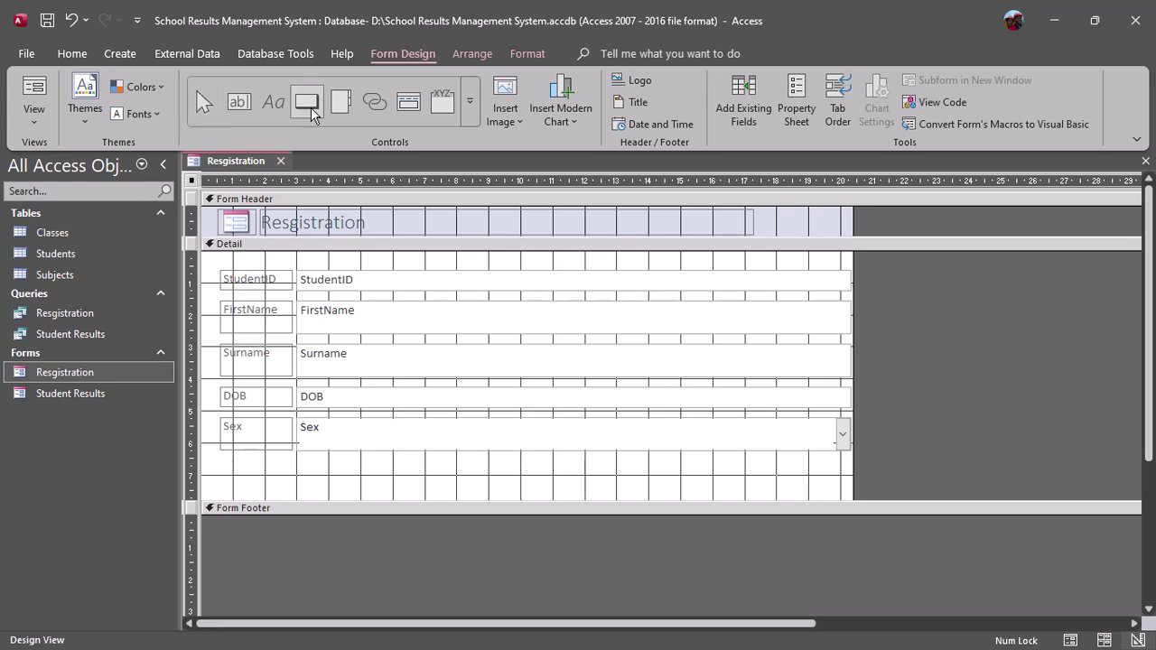
{"action": "mouse_move", "coordinate": [295, 460]}
{"action": "left_mouse_down"}
{"action": "mouse_move", "coordinate": [447, 490]}
{"action": "mouse_move", "coordinate": [437, 486]}
{"action": "left_mouse_up"}
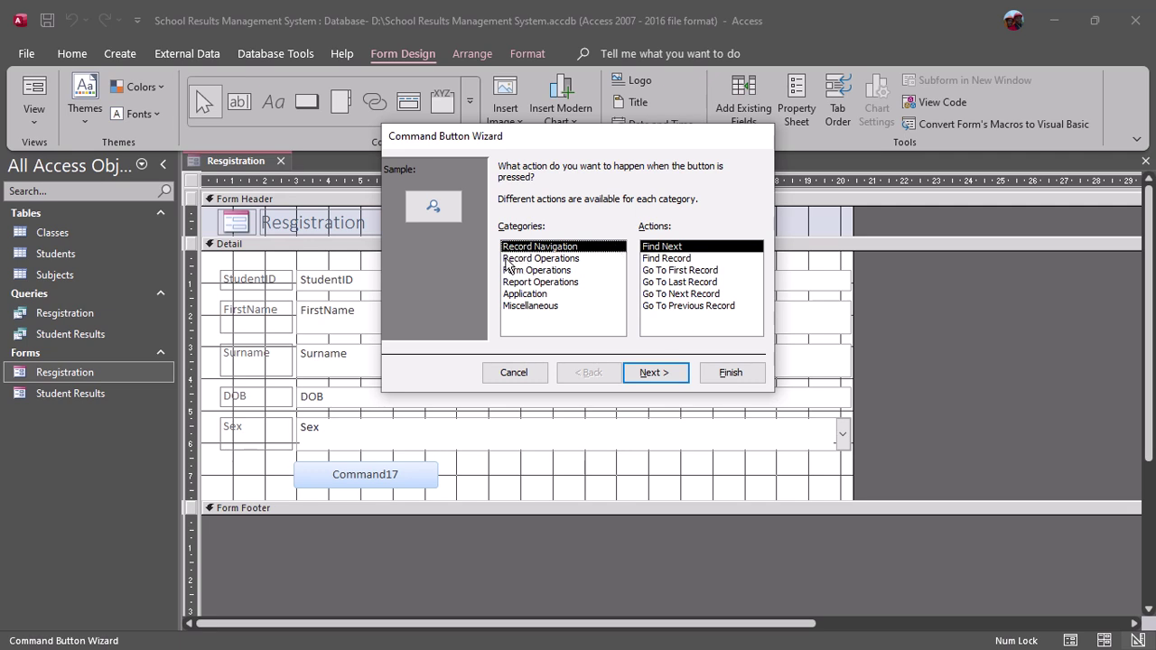
{"action": "left_click", "coordinate": [549, 260]}
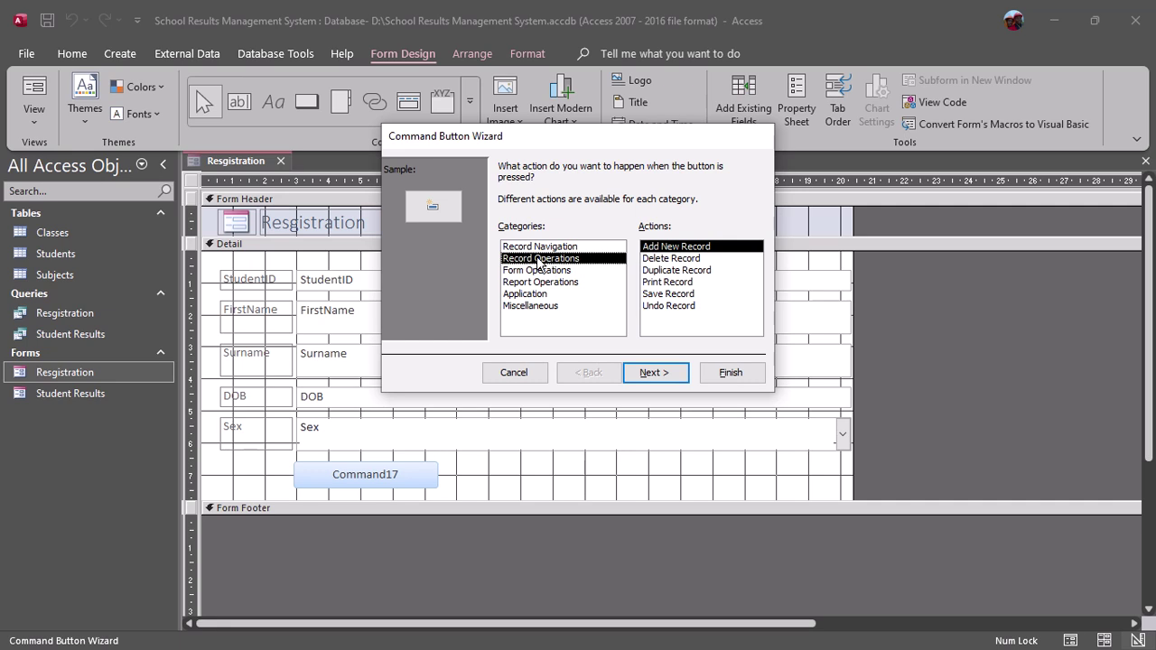
{"action": "left_click", "coordinate": [548, 247]}
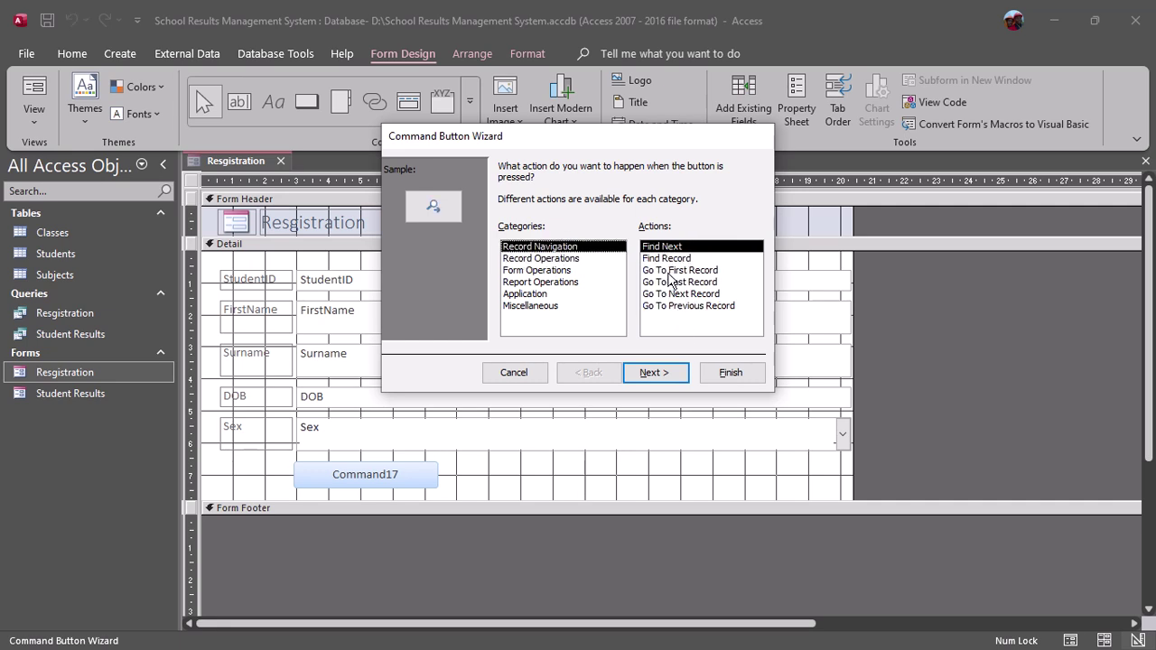
{"action": "left_click", "coordinate": [535, 259]}
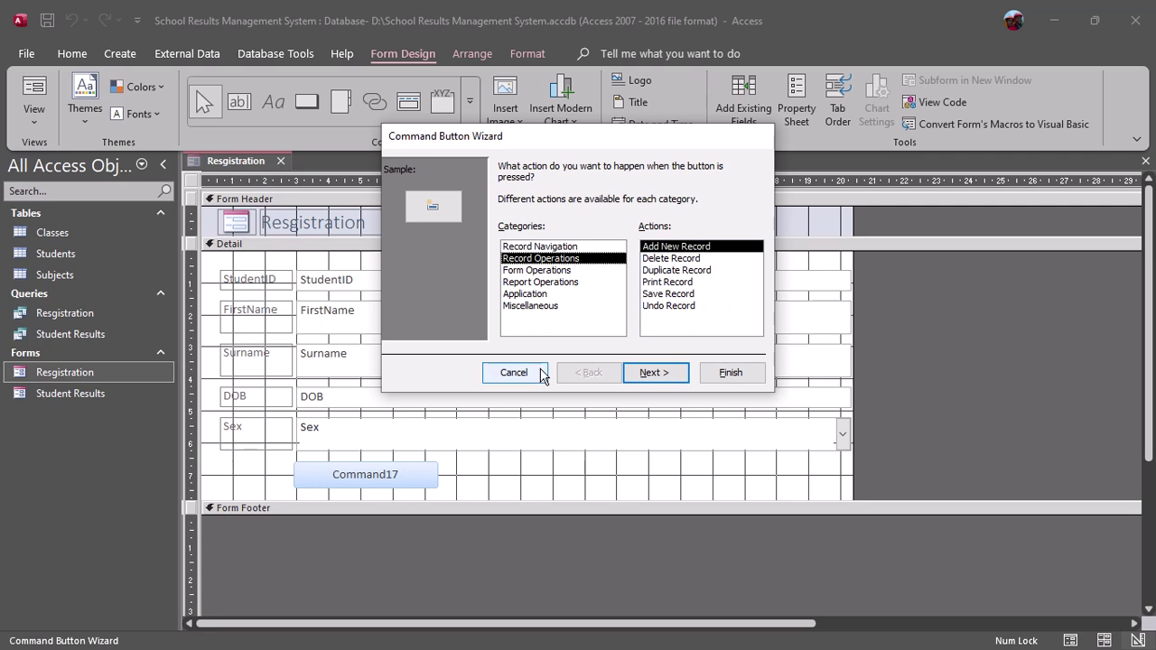
{"action": "left_click", "coordinate": [655, 295]}
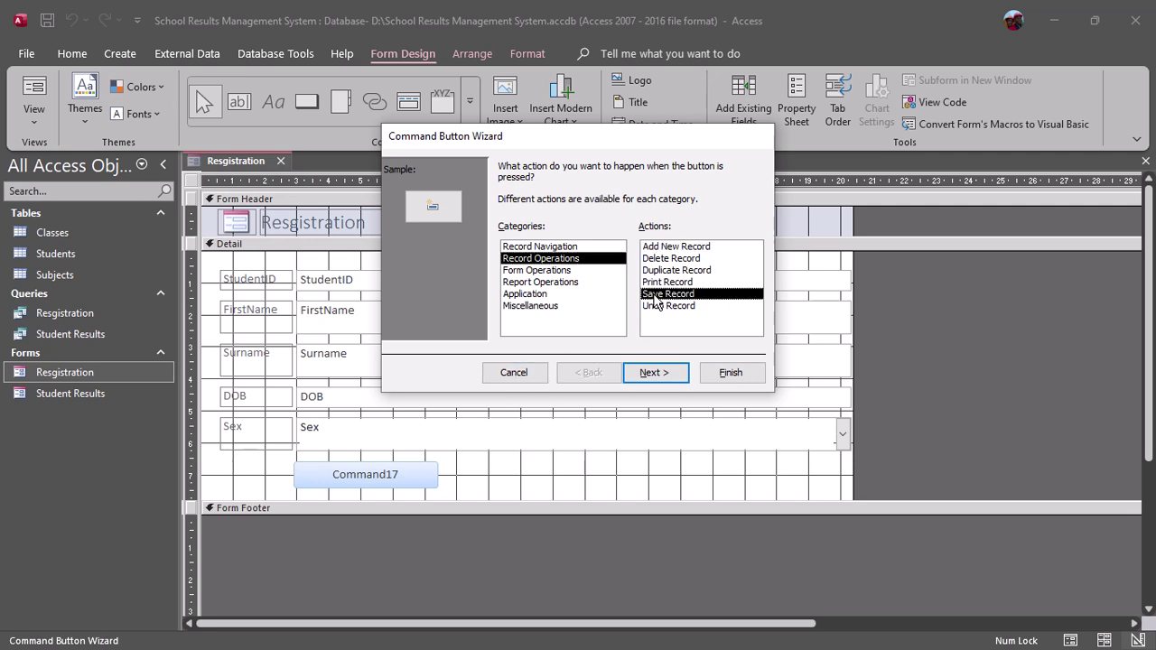
{"action": "left_click", "coordinate": [658, 374]}
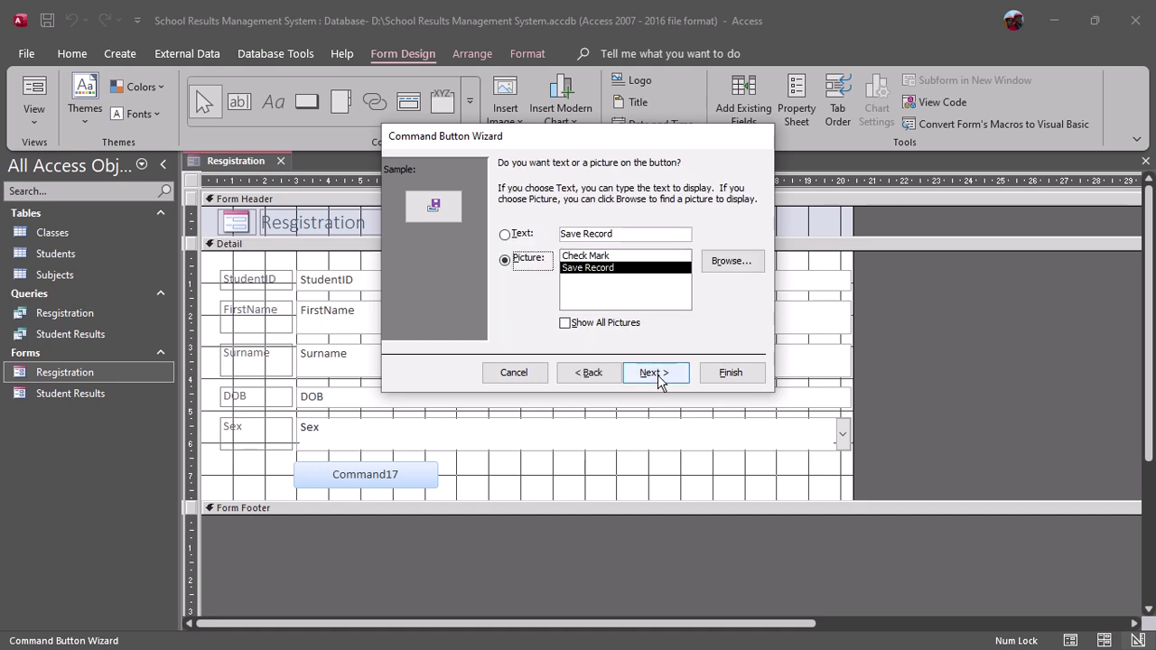
Step: Make the new button show the text Save Record, replace its default name with a descriptive save-button name, and finish the wizard
{"action": "left_click", "coordinate": [505, 235]}
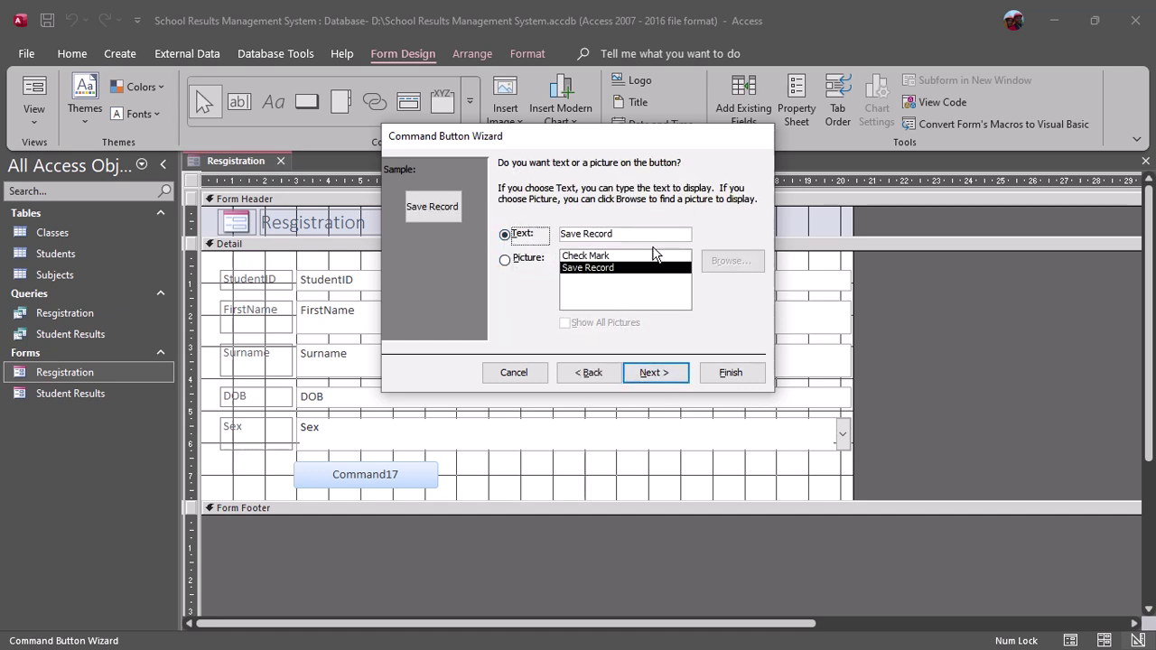
{"action": "left_click", "coordinate": [668, 373]}
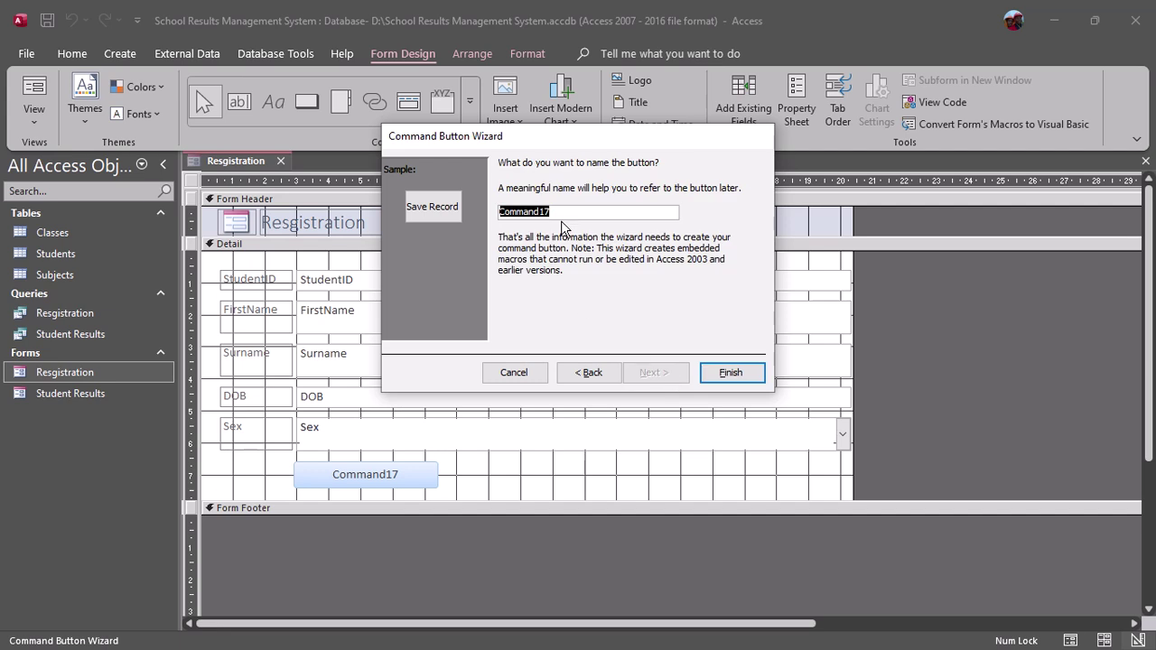
{"action": "type", "text": "s"}
{"action": "type", "text": "aveco"}
{"action": "key", "text": "BackSpace"}
{"action": "key", "text": "BackSpace"}
{"action": "key", "text": "BackSpace"}
{"action": "type", "text": "button"}
{"action": "left_click", "coordinate": [720, 377]}
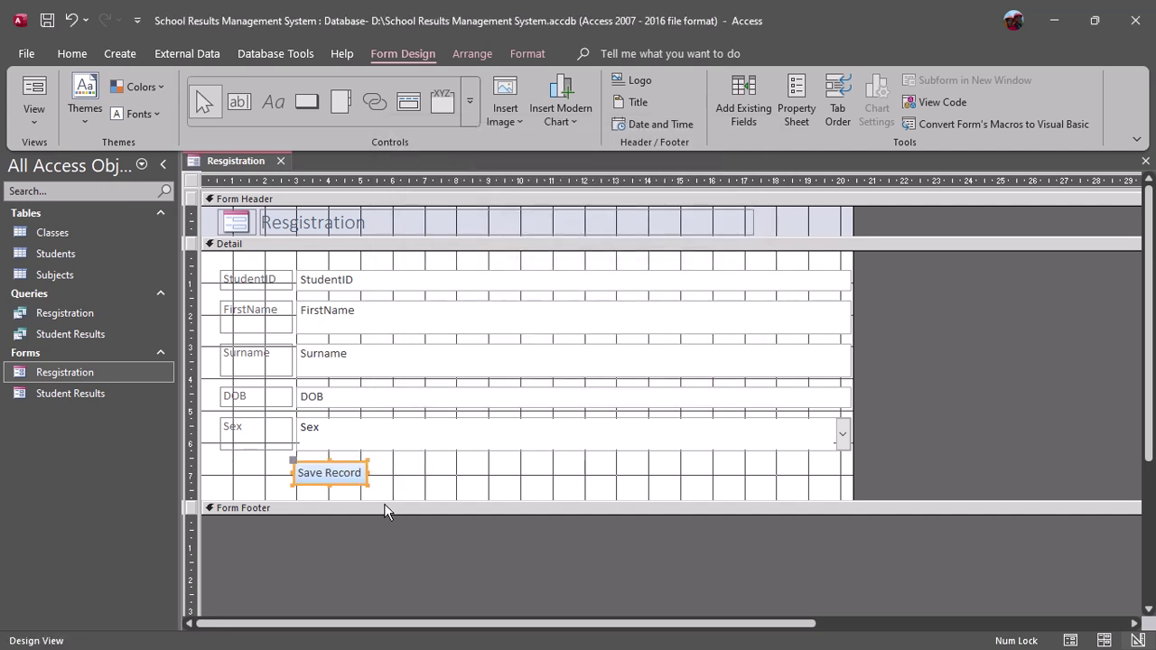
{"action": "left_click", "coordinate": [431, 481]}
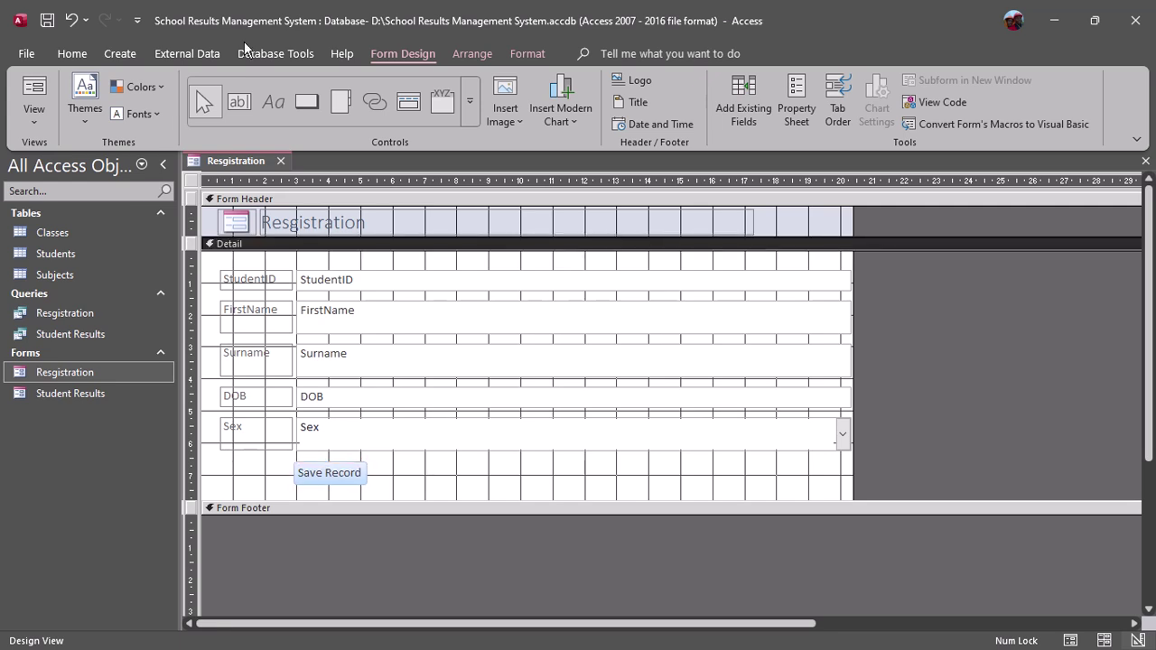
Step: Draw a second command button beside Save Record and assign it the Record Operations action Delete Record
{"action": "left_click", "coordinate": [307, 101]}
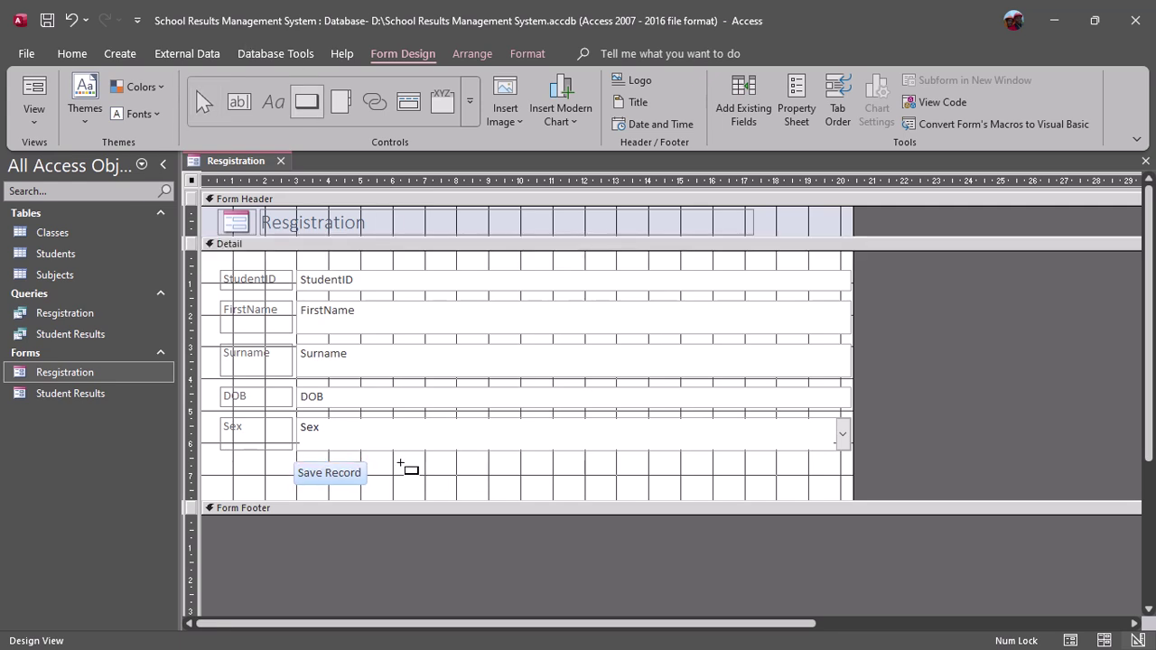
{"action": "left_click_drag", "start_coordinate": [399, 462], "coordinate": [502, 484]}
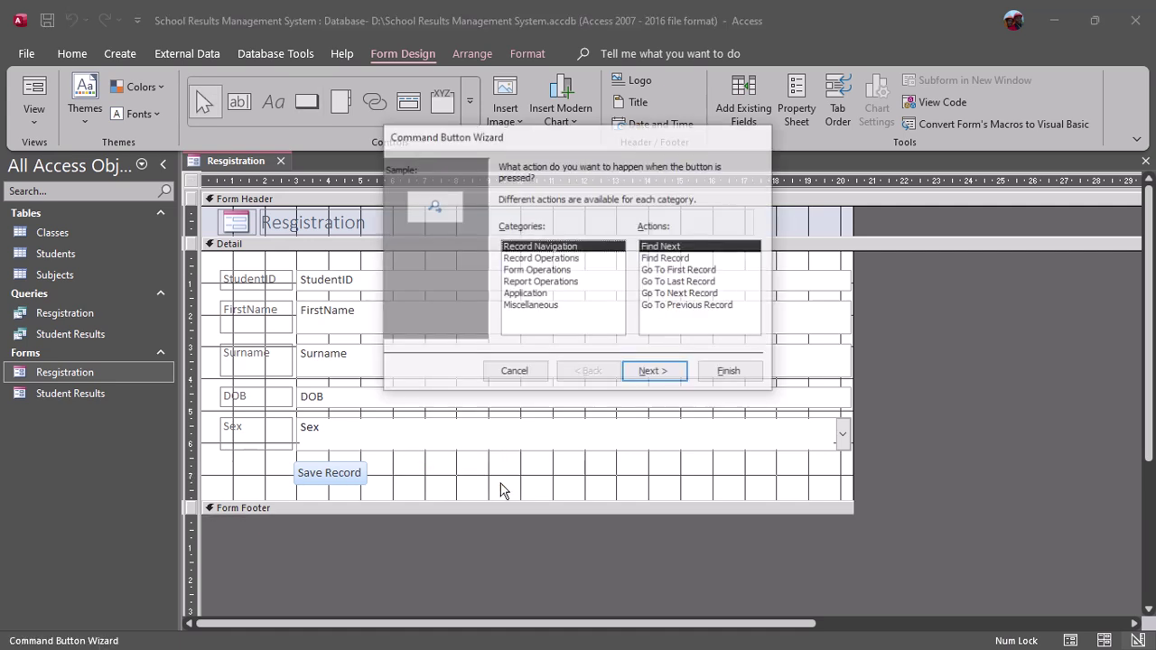
{"action": "left_click", "coordinate": [554, 259]}
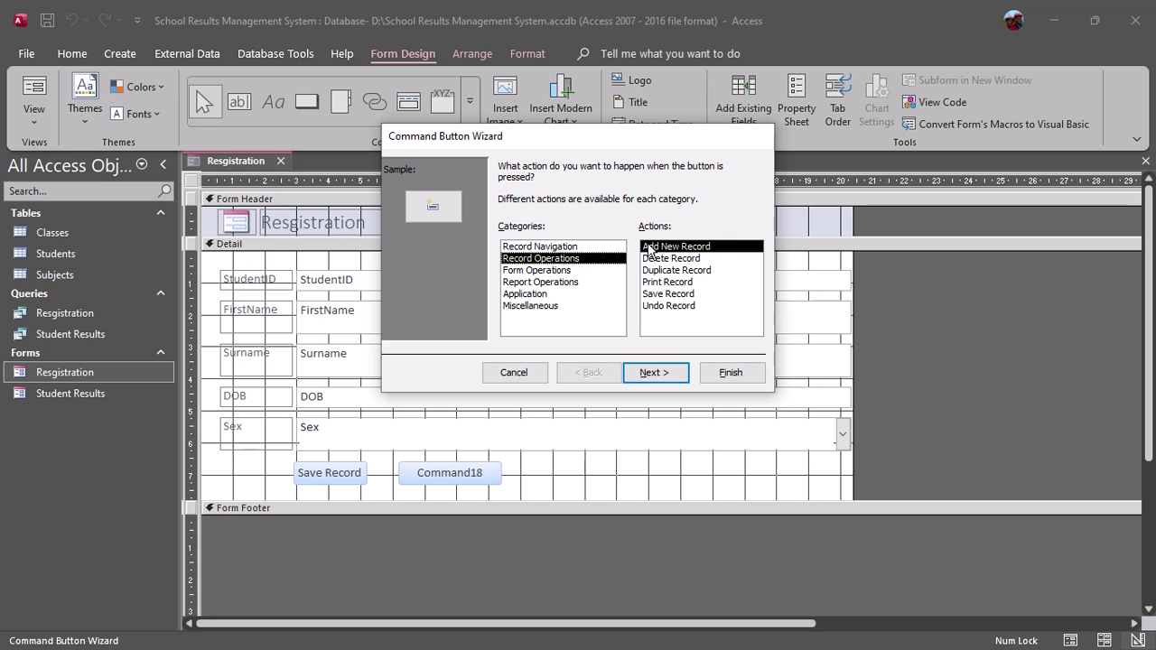
{"action": "left_click", "coordinate": [557, 272]}
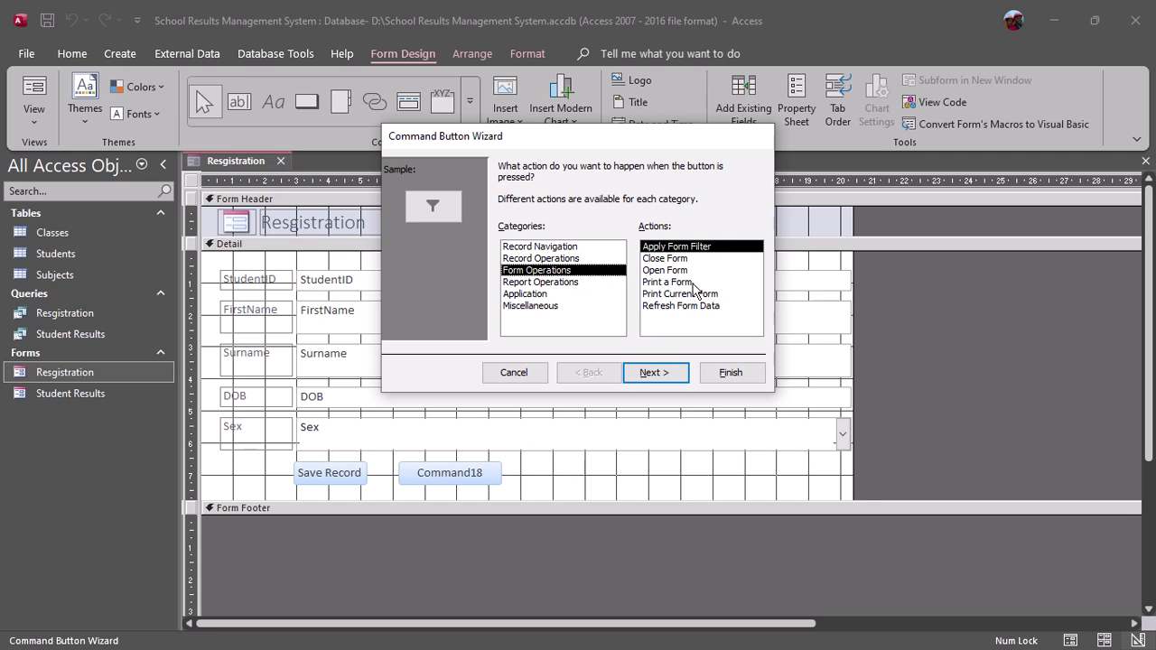
{"action": "left_click", "coordinate": [562, 259]}
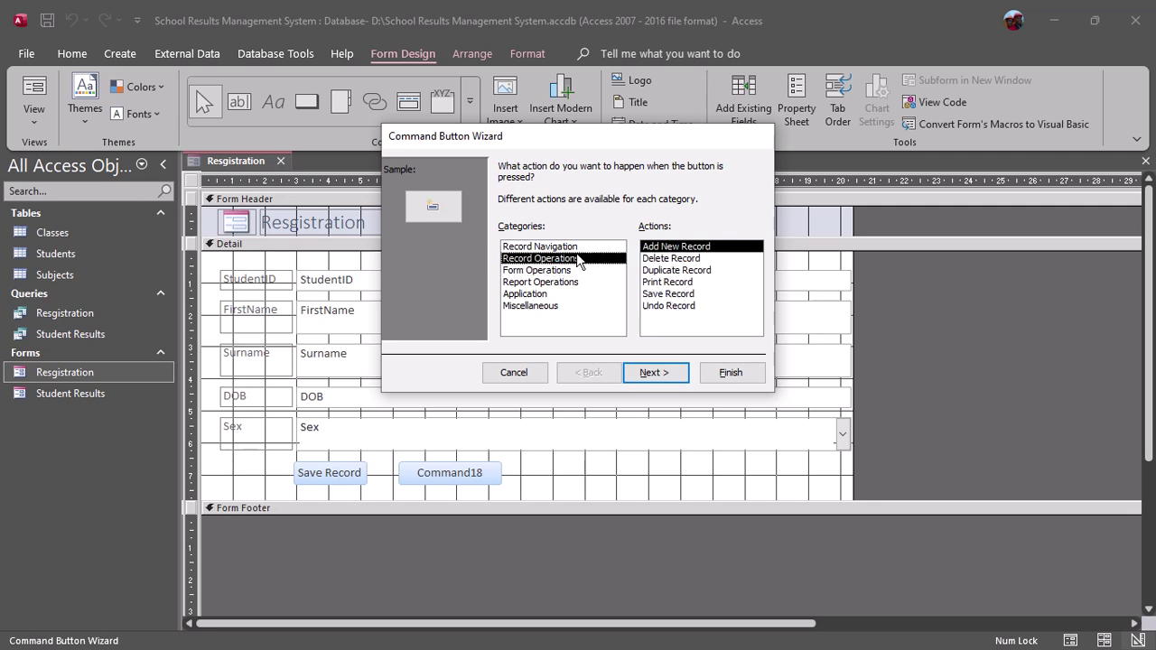
{"action": "left_click", "coordinate": [688, 259]}
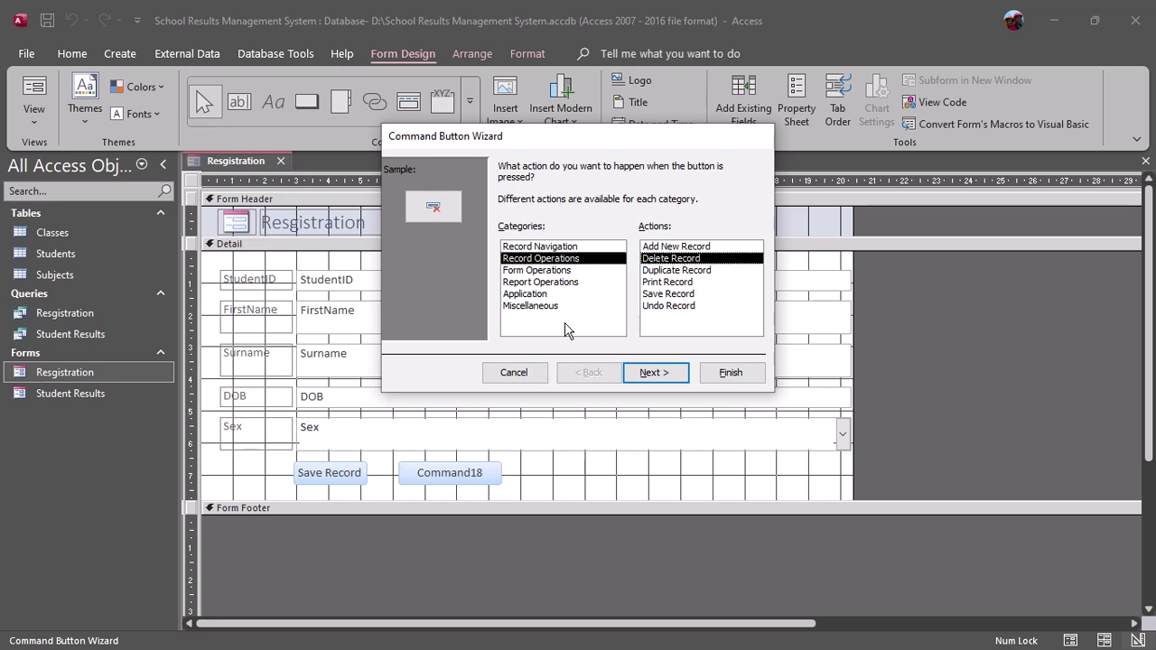
{"action": "left_click", "coordinate": [648, 374]}
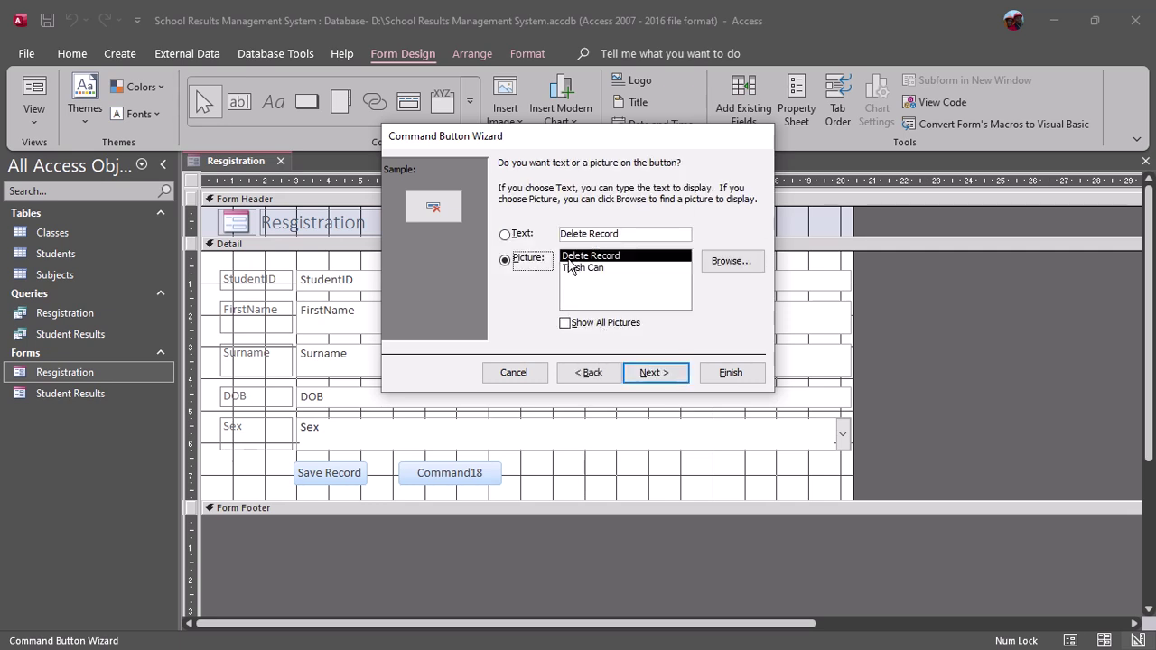
Step: Give the second button the display text Delete, name it delete, and finish the wizard
{"action": "left_click", "coordinate": [625, 233]}
{"action": "double_click", "coordinate": [625, 233]}
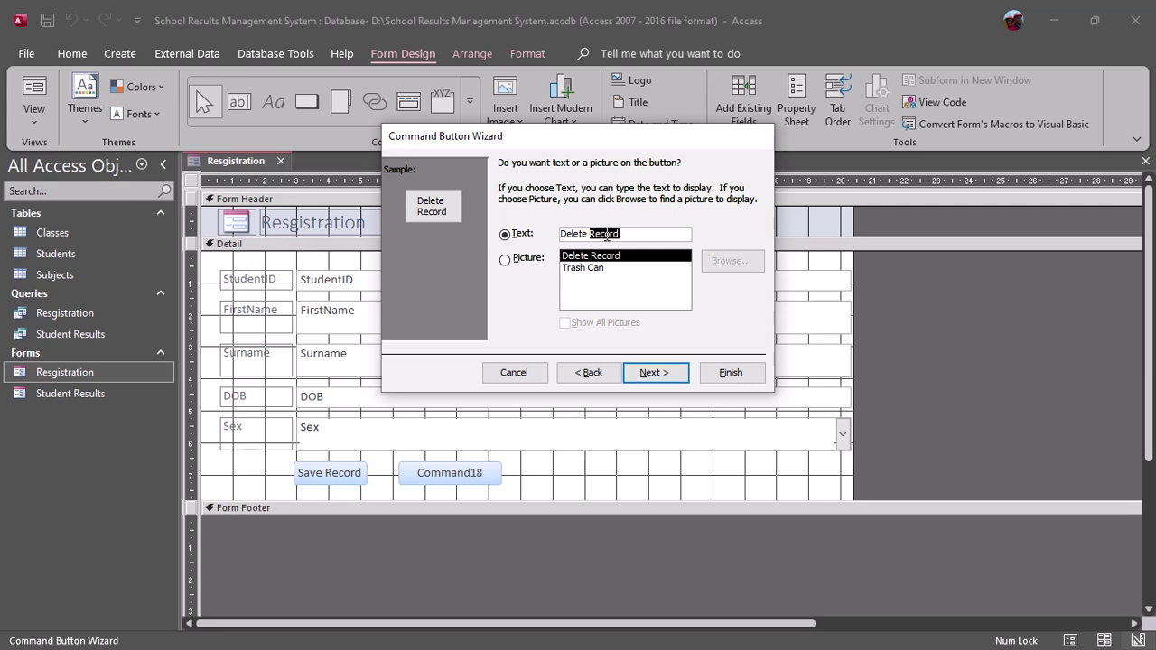
{"action": "key", "text": "BackSpace"}
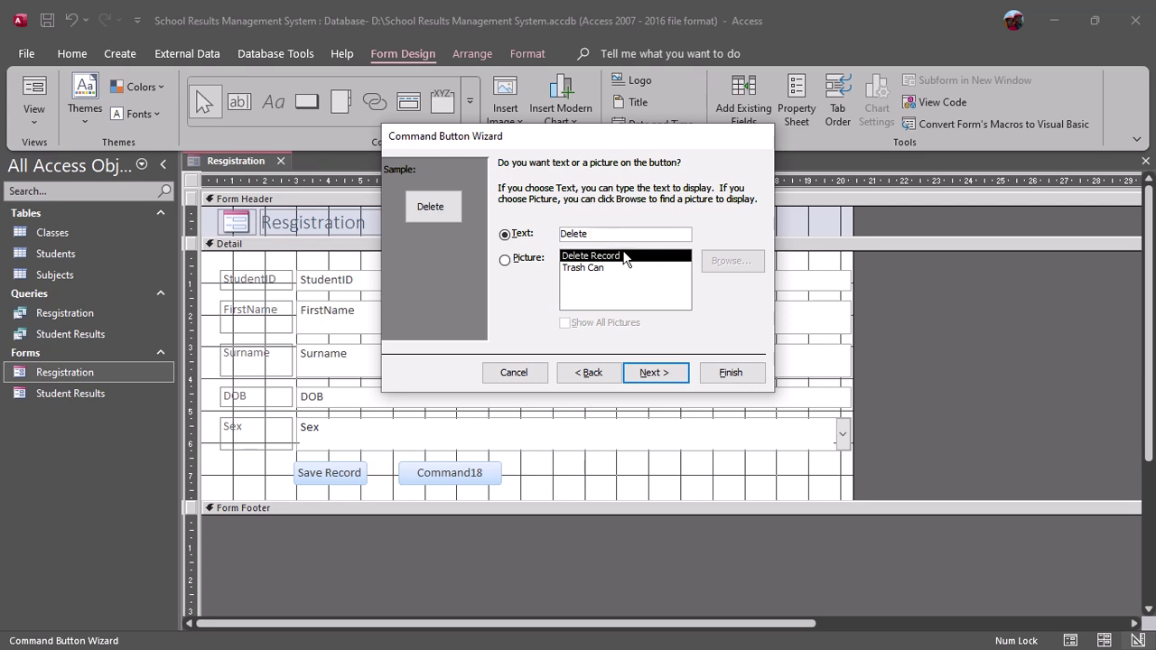
{"action": "key", "text": "BackSpace"}
{"action": "left_click", "coordinate": [654, 374]}
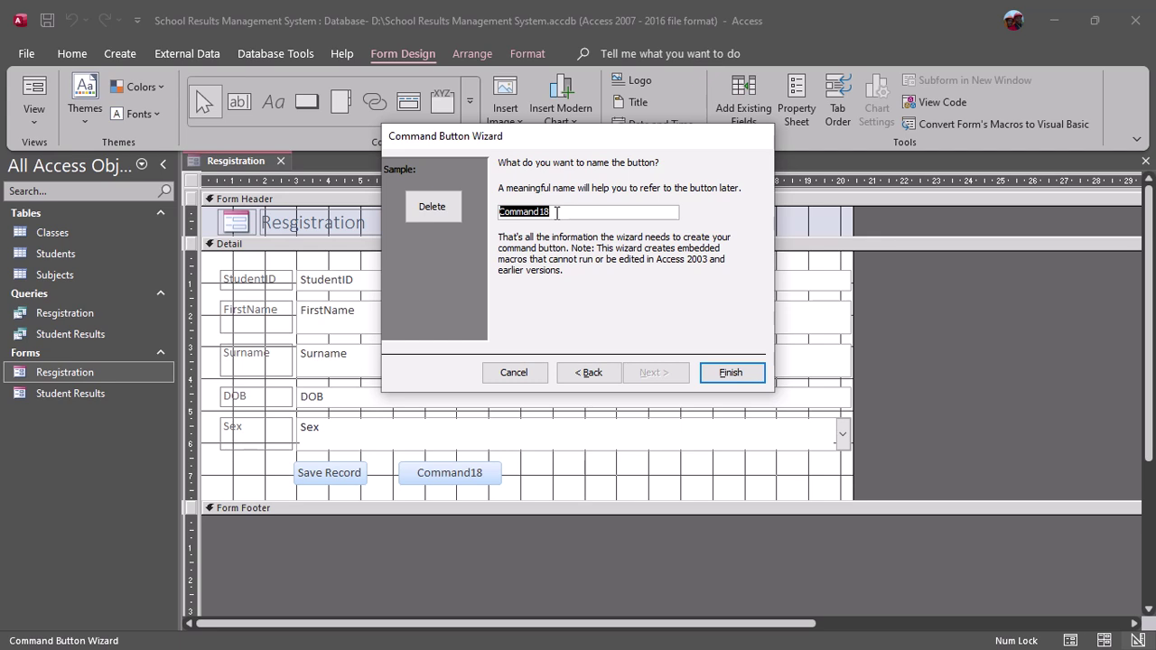
{"action": "type", "text": "delete"}
{"action": "left_click", "coordinate": [730, 373]}
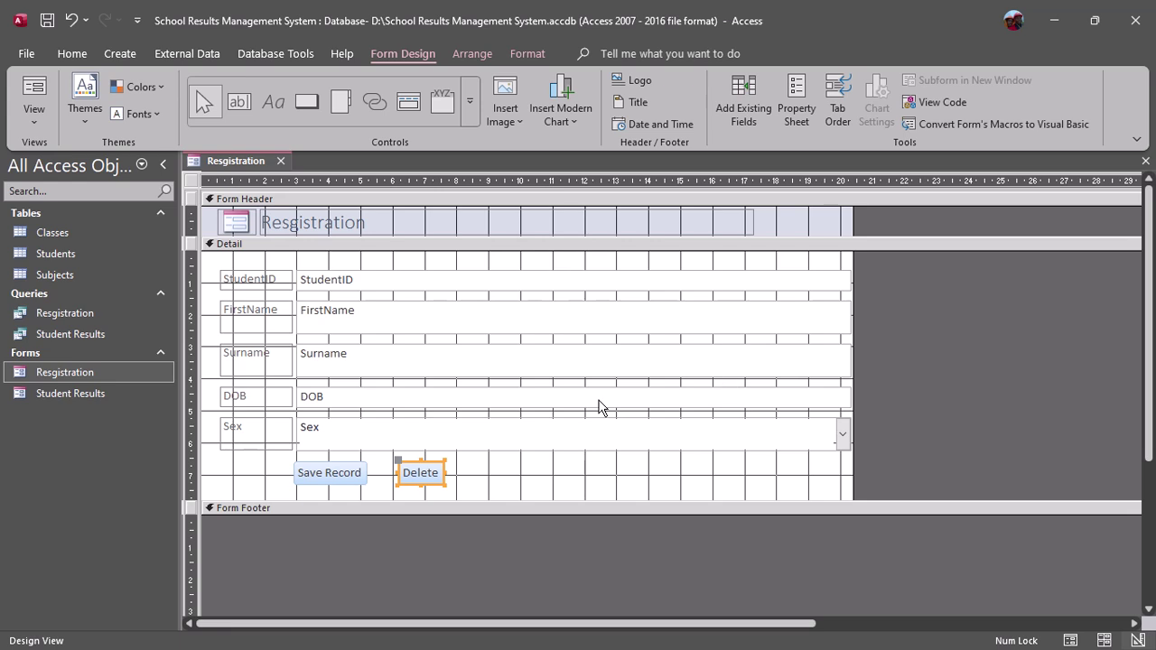
{"action": "left_click", "coordinate": [504, 470]}
Step: Draw a third command button beside Delete and assign it the Record Operations action Add New Record
{"action": "left_click", "coordinate": [307, 101]}
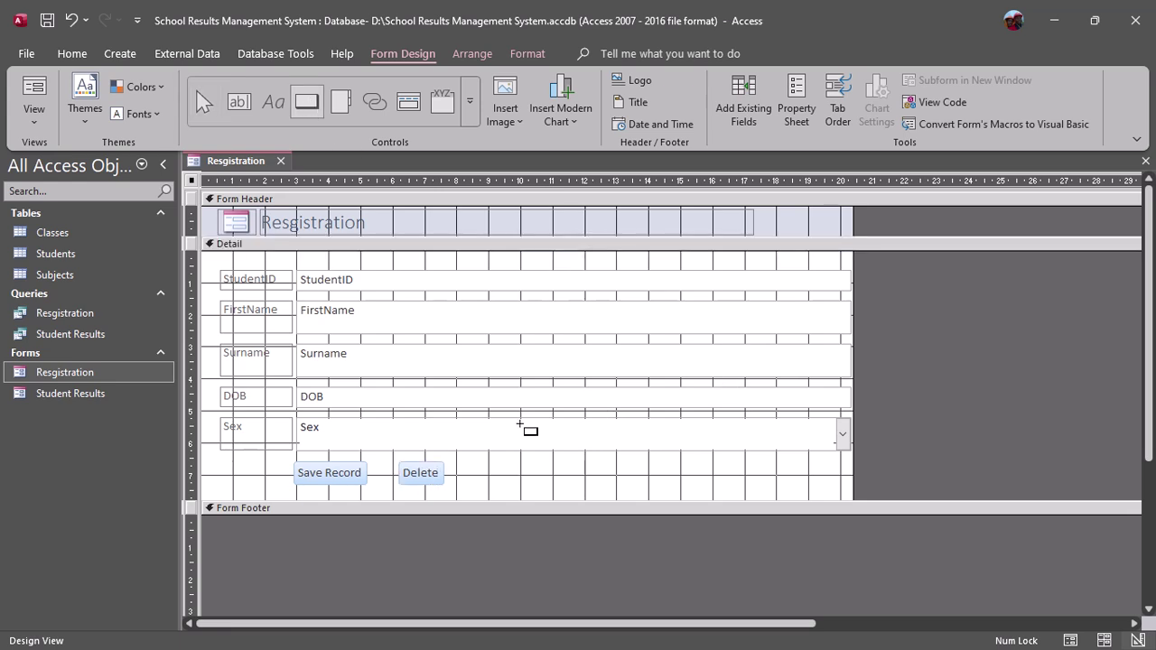
{"action": "left_click_drag", "start_coordinate": [485, 468], "coordinate": [585, 494]}
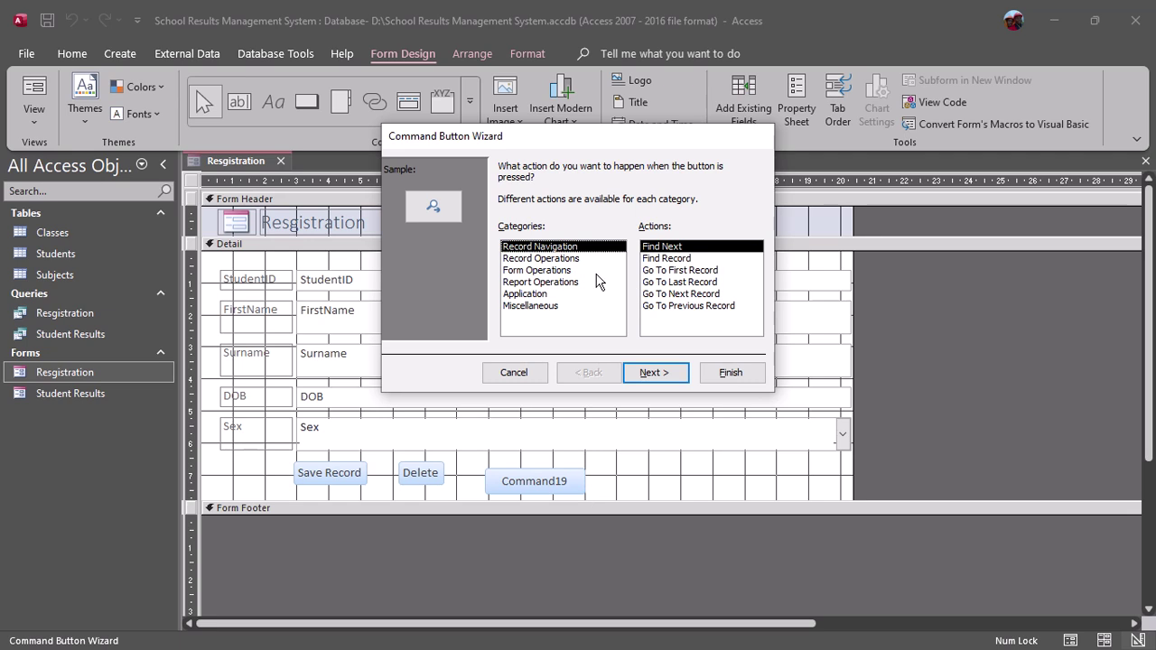
{"action": "left_click", "coordinate": [567, 259]}
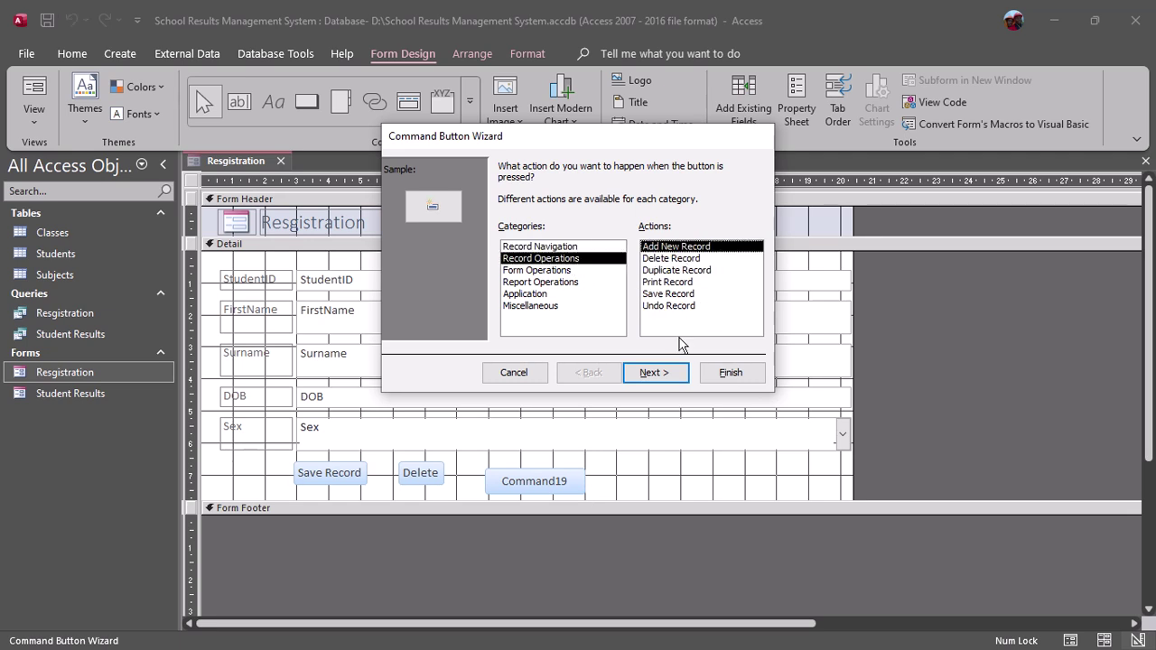
{"action": "left_click", "coordinate": [657, 372]}
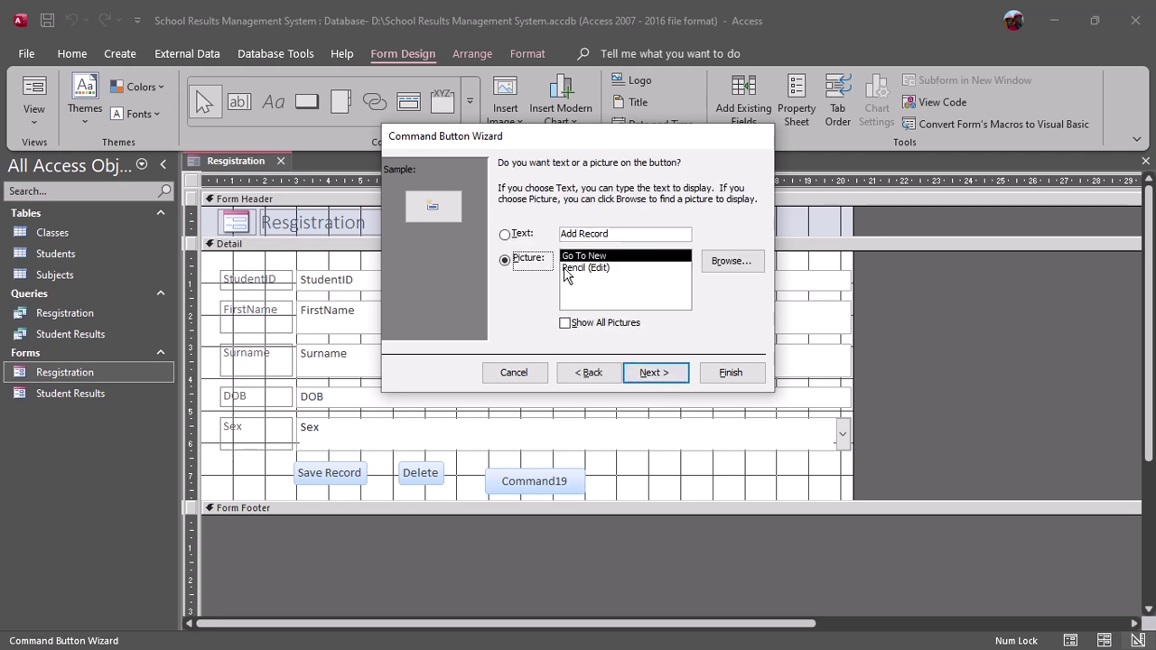
Step: Make the third button show the text Add Record, name it addNew, and finish the wizard
{"action": "left_click", "coordinate": [505, 235]}
{"action": "left_click", "coordinate": [656, 372]}
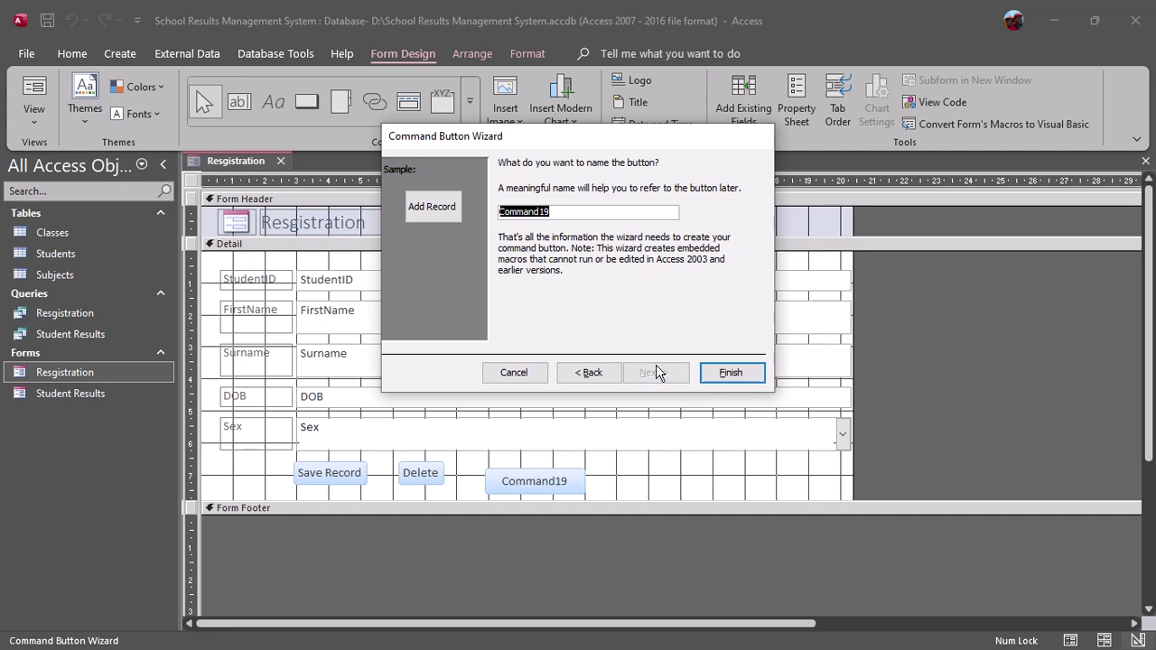
{"action": "type", "text": "add"}
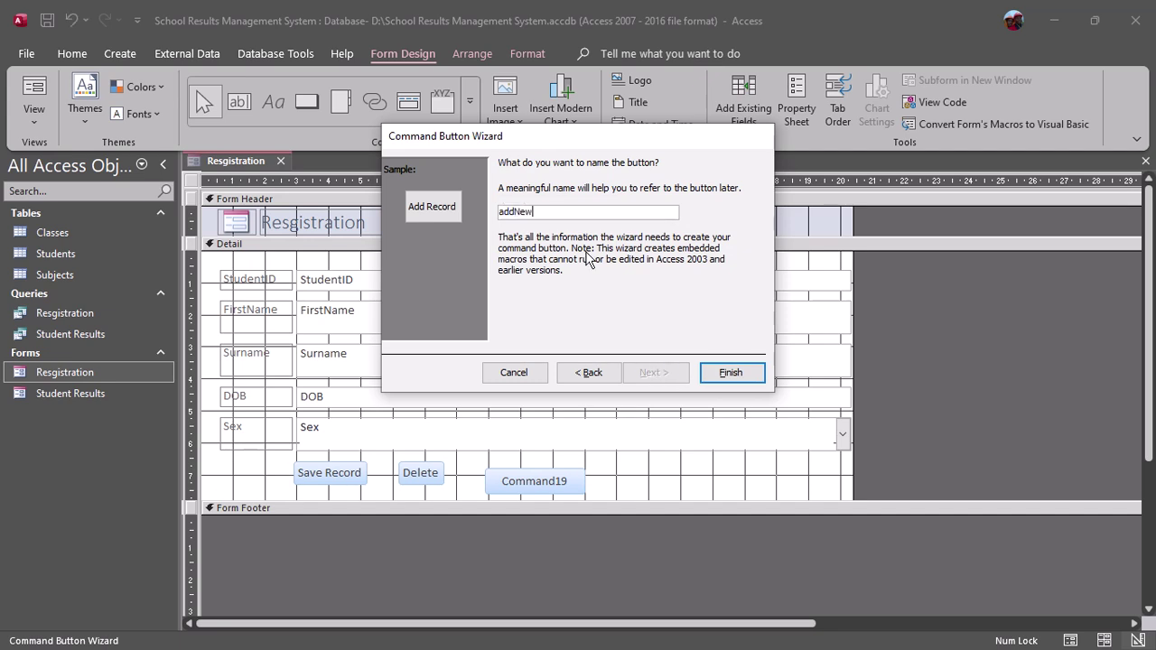
{"action": "type", "text": "New"}
{"action": "left_click", "coordinate": [731, 377]}
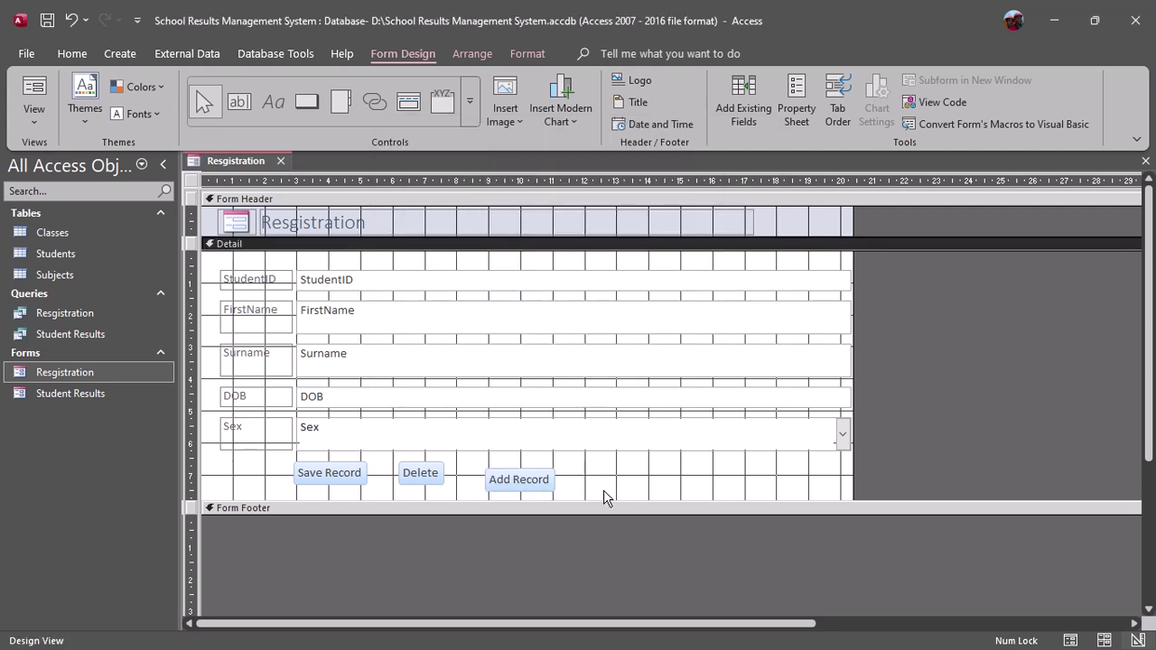
Step: Move the Add Record button farther from Delete and roughly level with the other two buttons
{"action": "left_click", "coordinate": [528, 477]}
{"action": "left_click", "coordinate": [529, 475]}
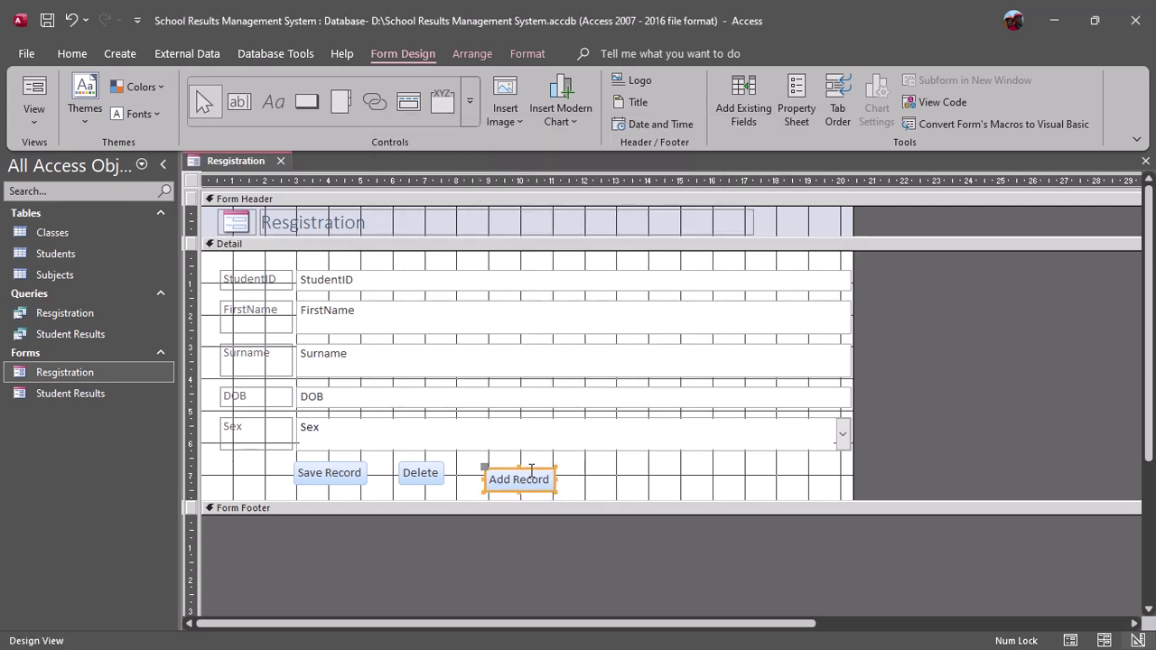
{"action": "left_click_drag", "start_coordinate": [554, 480], "coordinate": [557, 480]}
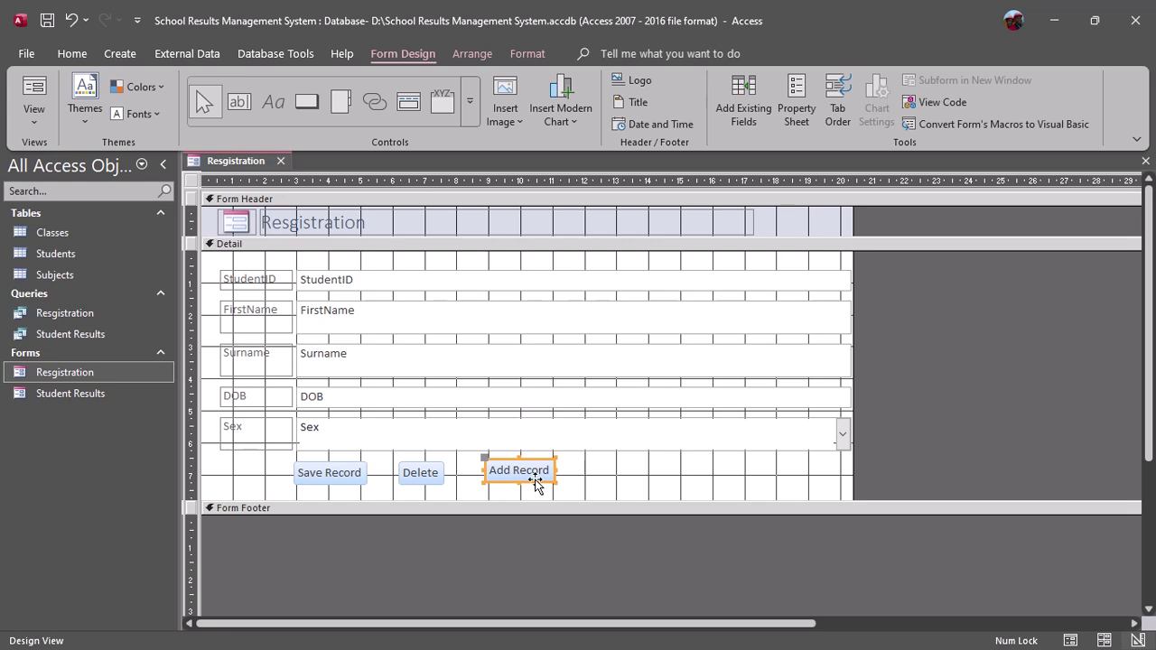
{"action": "left_click_drag", "start_coordinate": [536, 485], "coordinate": [558, 489]}
{"action": "left_click_drag", "start_coordinate": [566, 486], "coordinate": [567, 486]}
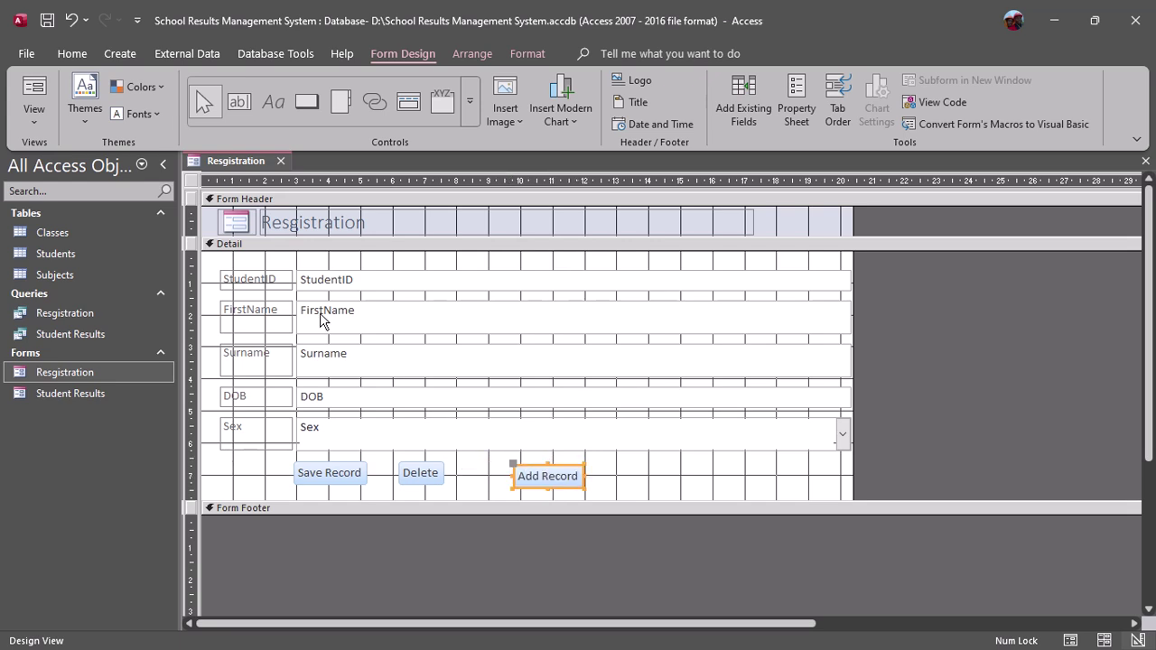
Step: Switch the form to Form View, save the student's record with the new Save Record button, and start a blank record with Add Record
{"action": "left_click", "coordinate": [40, 124]}
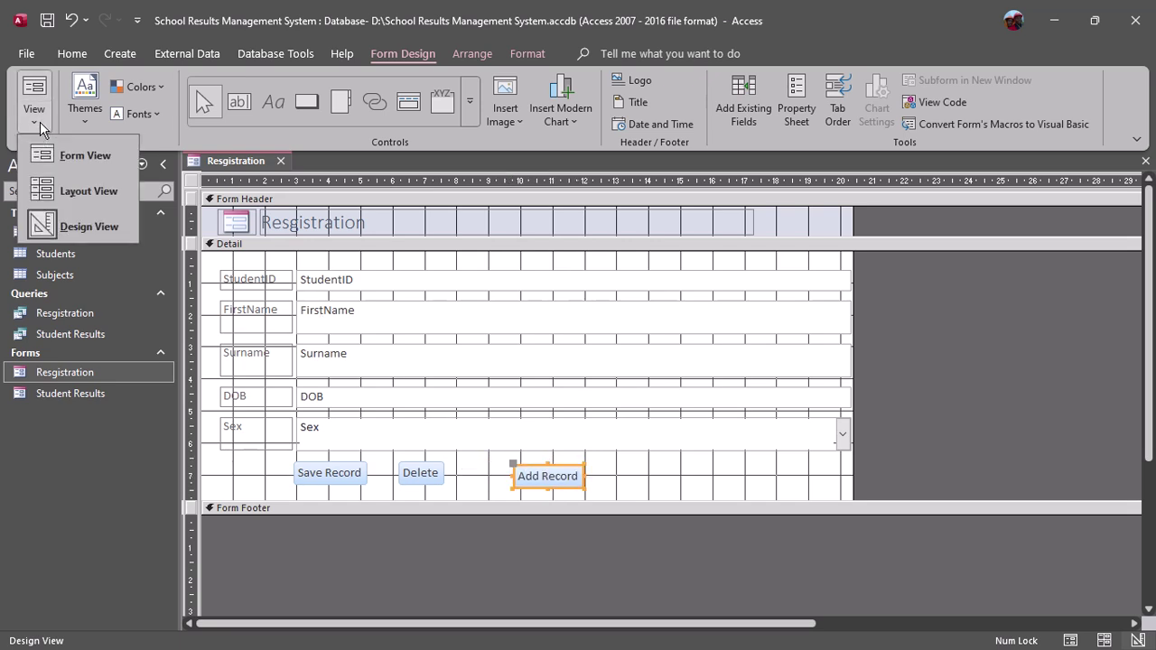
{"action": "left_click", "coordinate": [81, 155]}
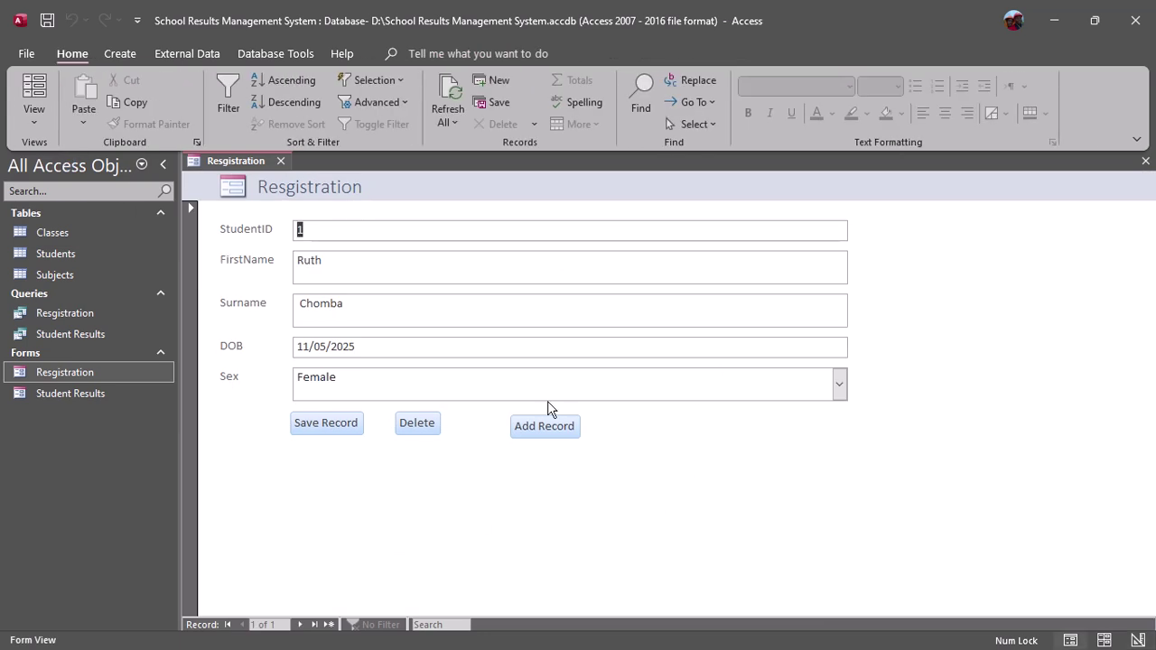
{"action": "left_click", "coordinate": [343, 430]}
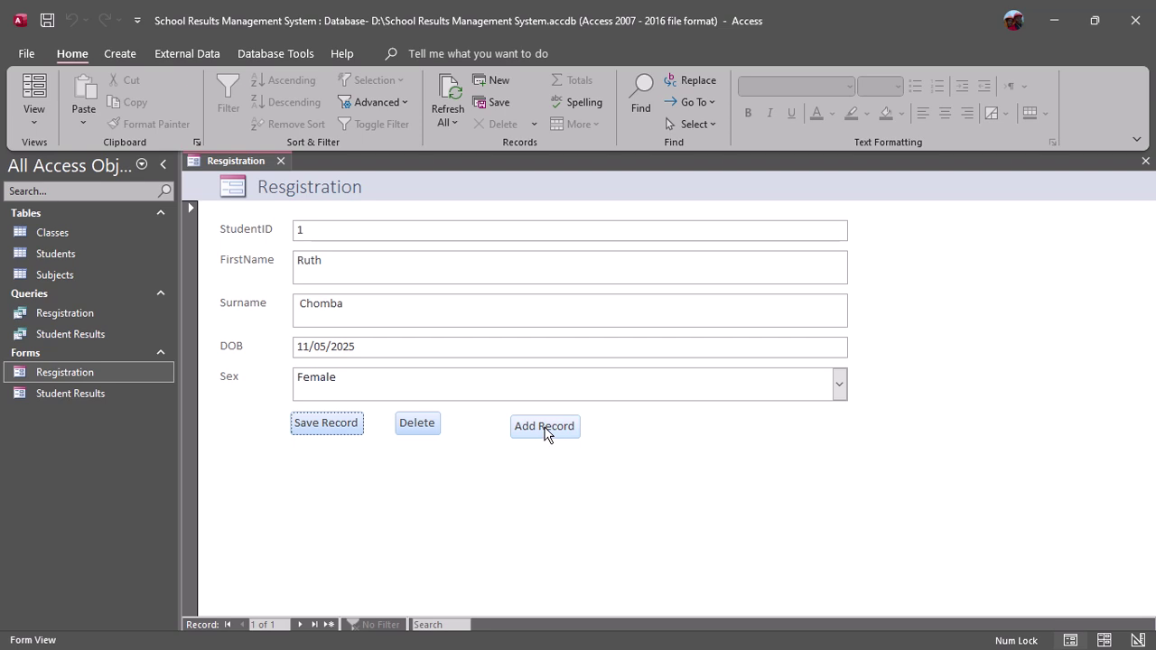
{"action": "left_click", "coordinate": [543, 430]}
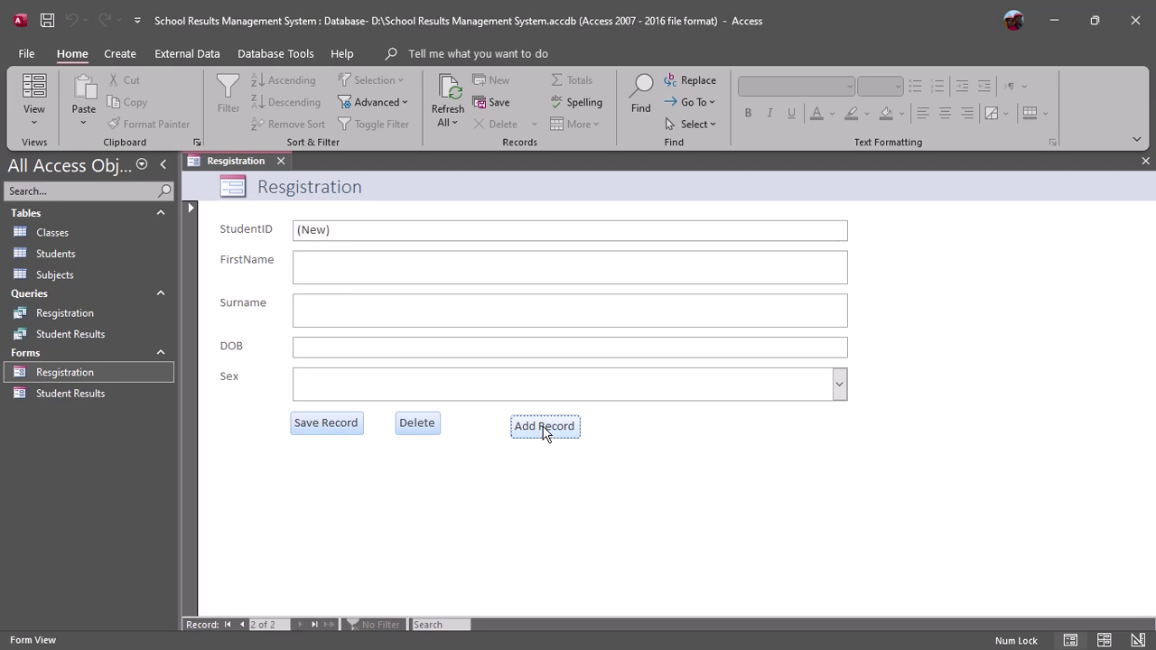
Step: Open the Students table to check the record entered through the form
{"action": "left_click", "coordinate": [49, 256]}
{"action": "double_click", "coordinate": [50, 256]}
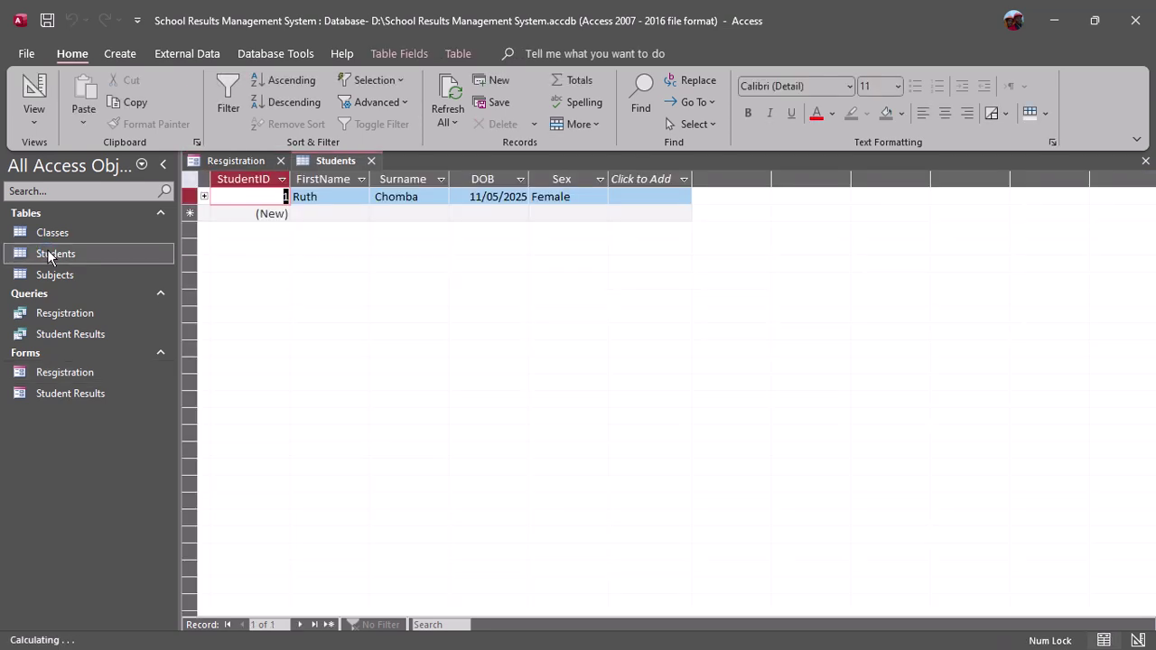